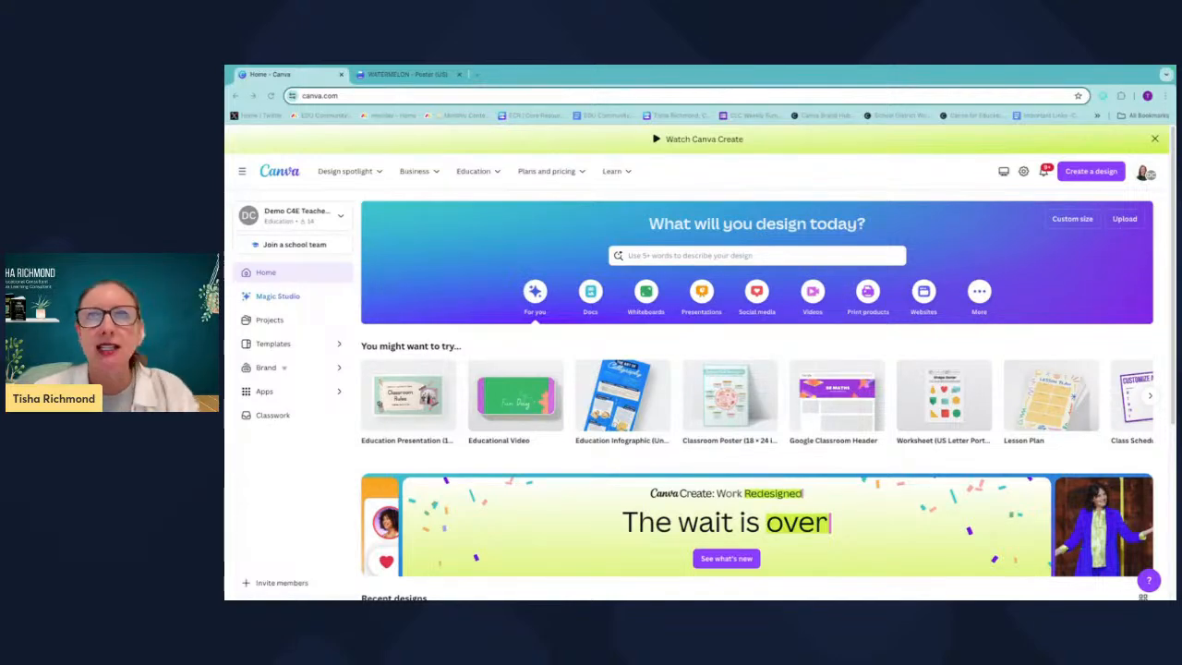
Search the design templates for infographic and browse the results.
click(715, 255)
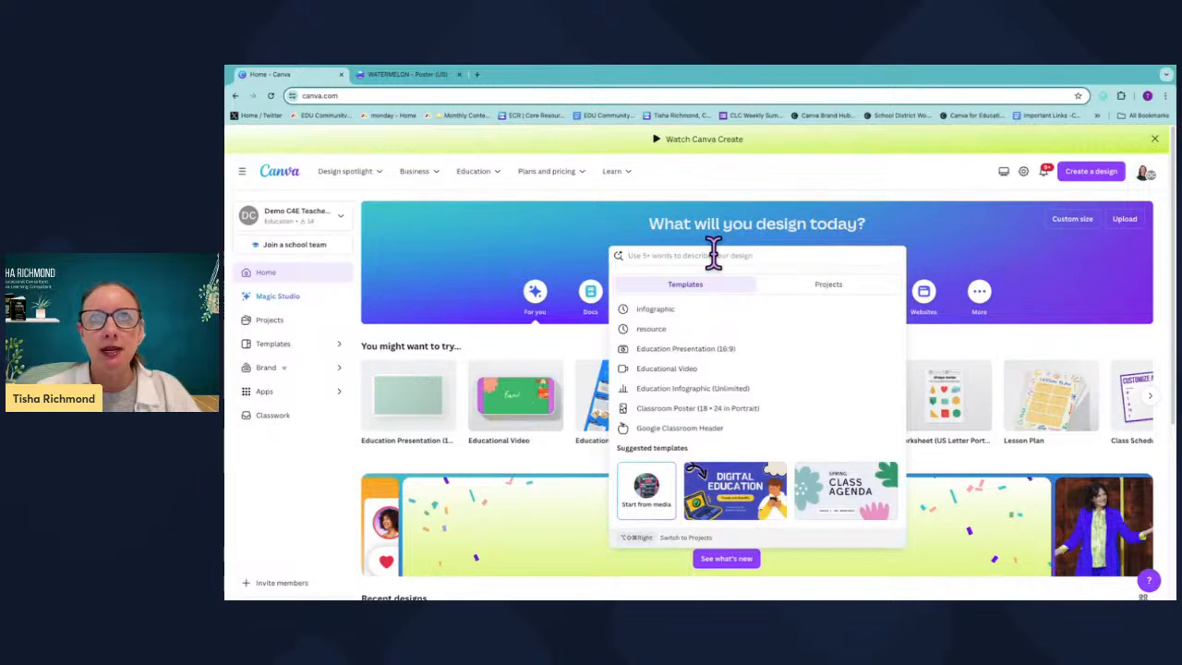
text(i)
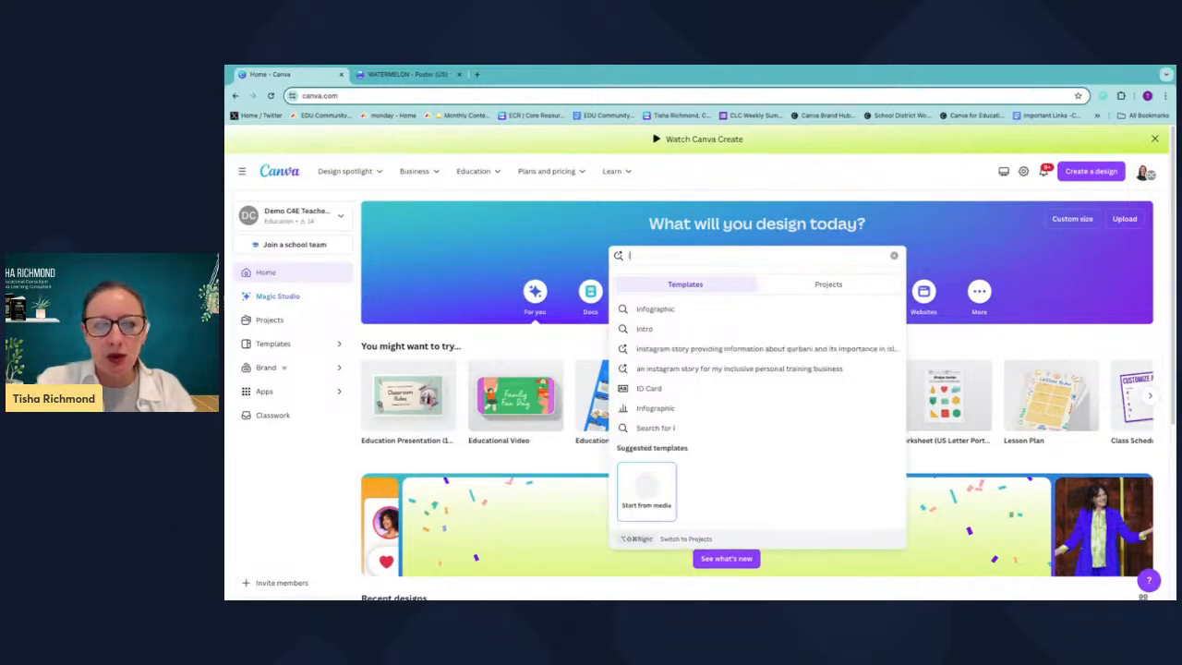
text(nfographic)
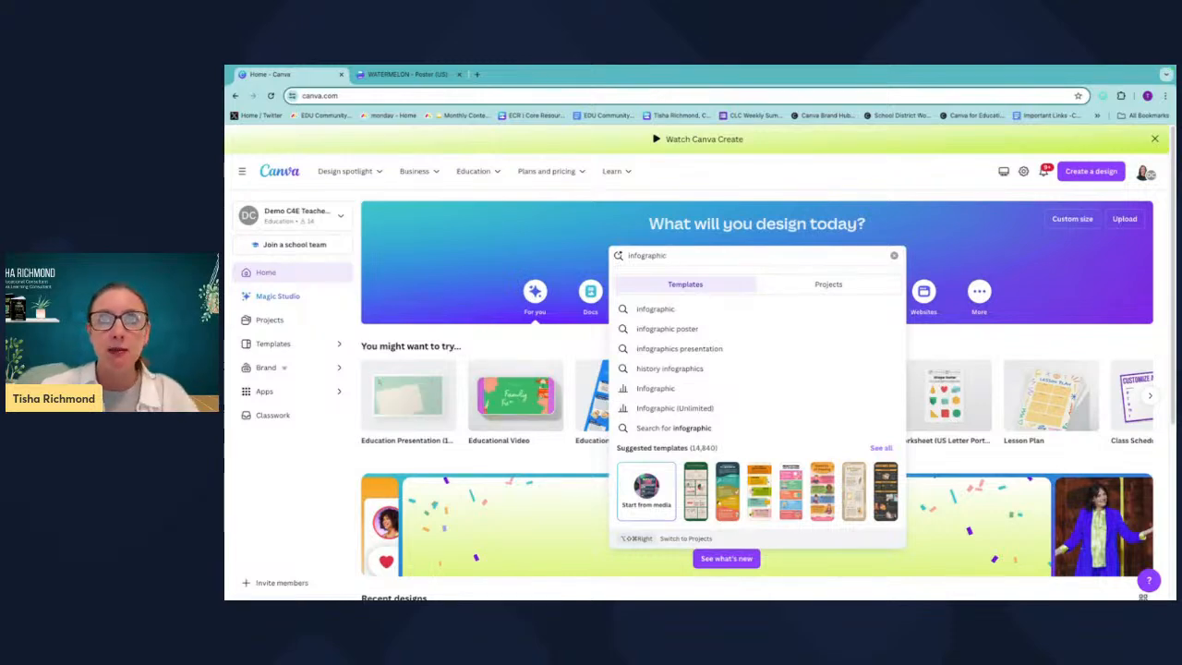
key(Return)
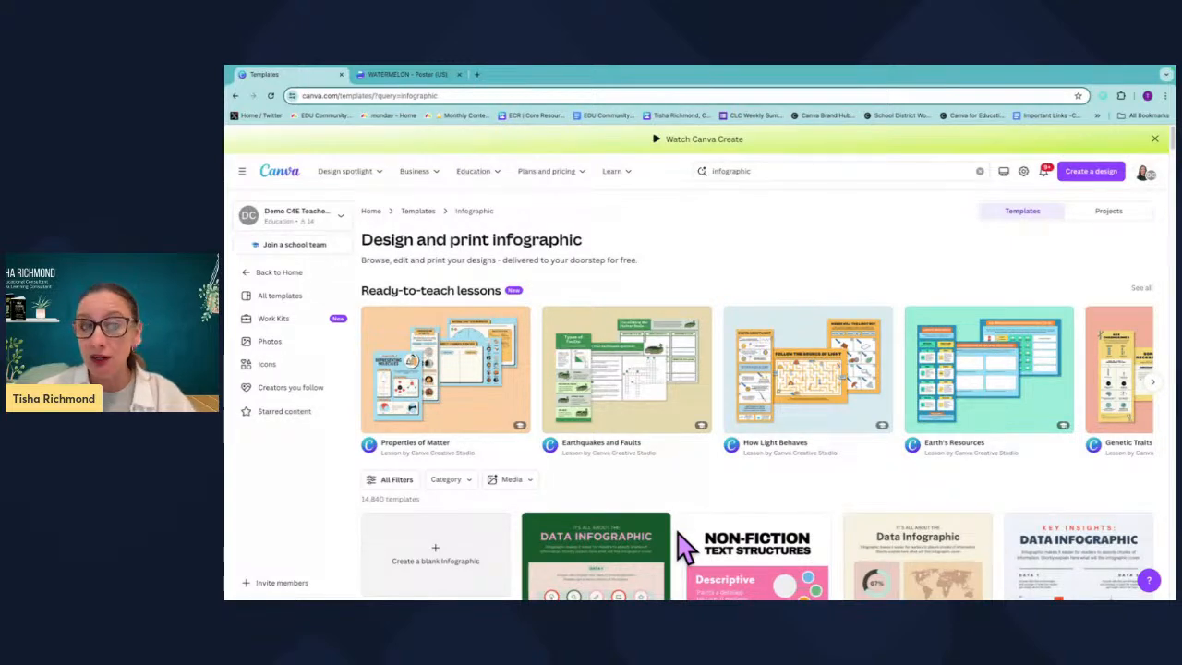
scroll(678, 547, down, 3)
scroll(679, 547, up, 2)
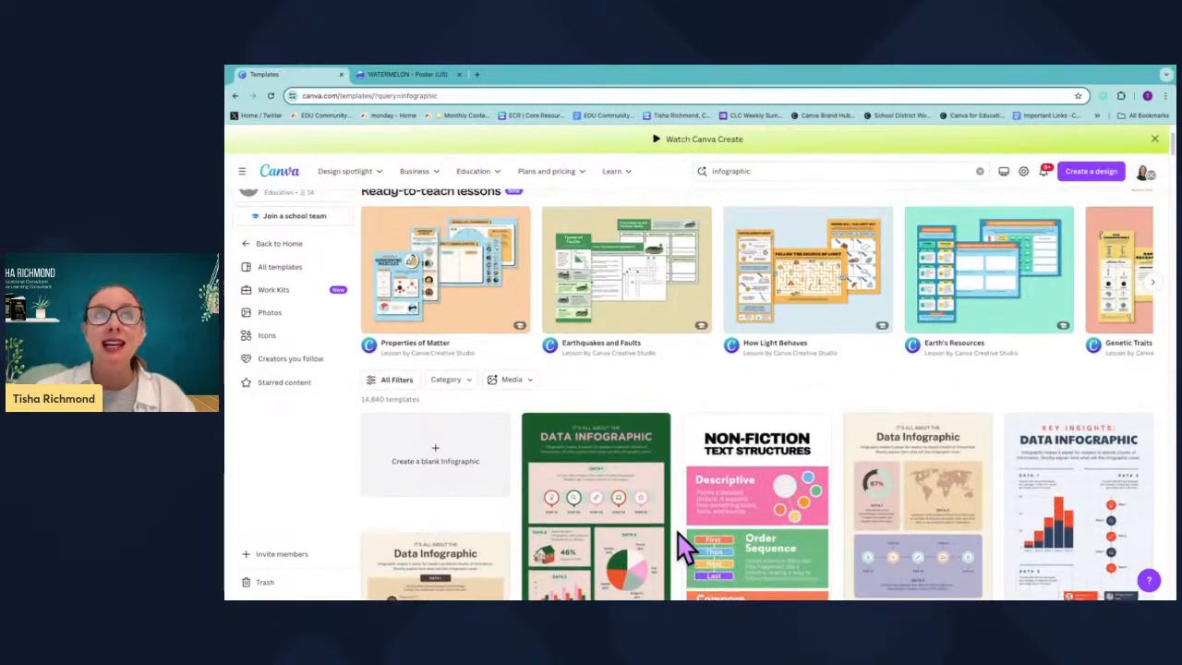
scroll(565, 480, down, 1)
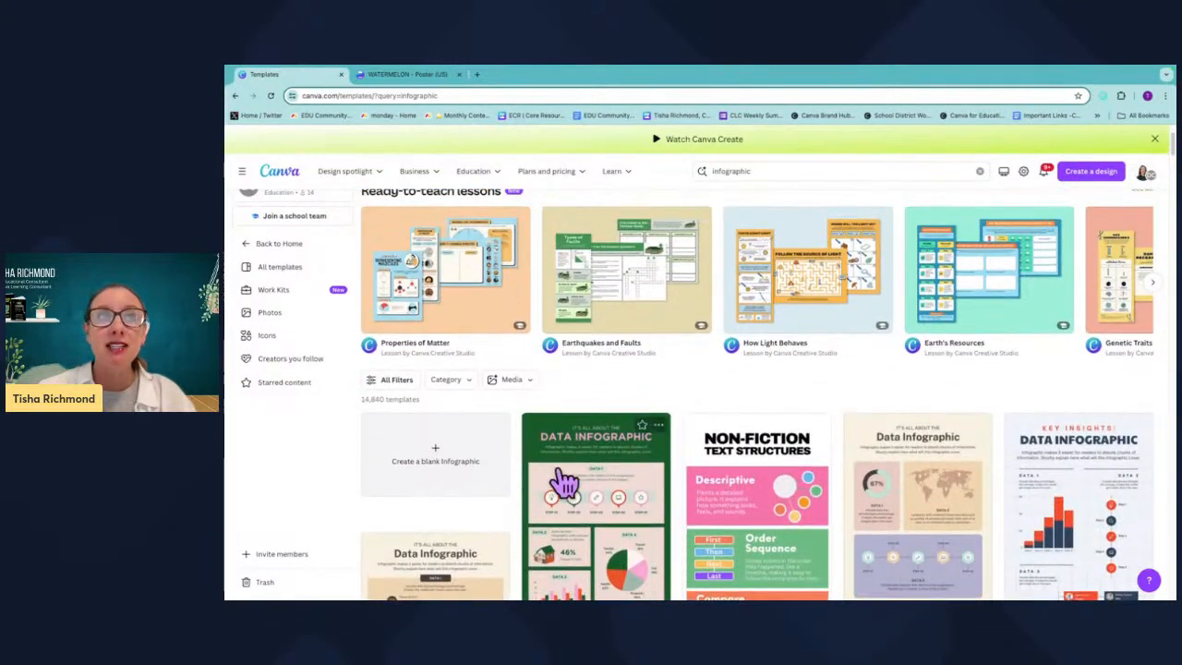
Open the template filters and look through the category, format, style, theme, grade, subject and topic options.
click(397, 380)
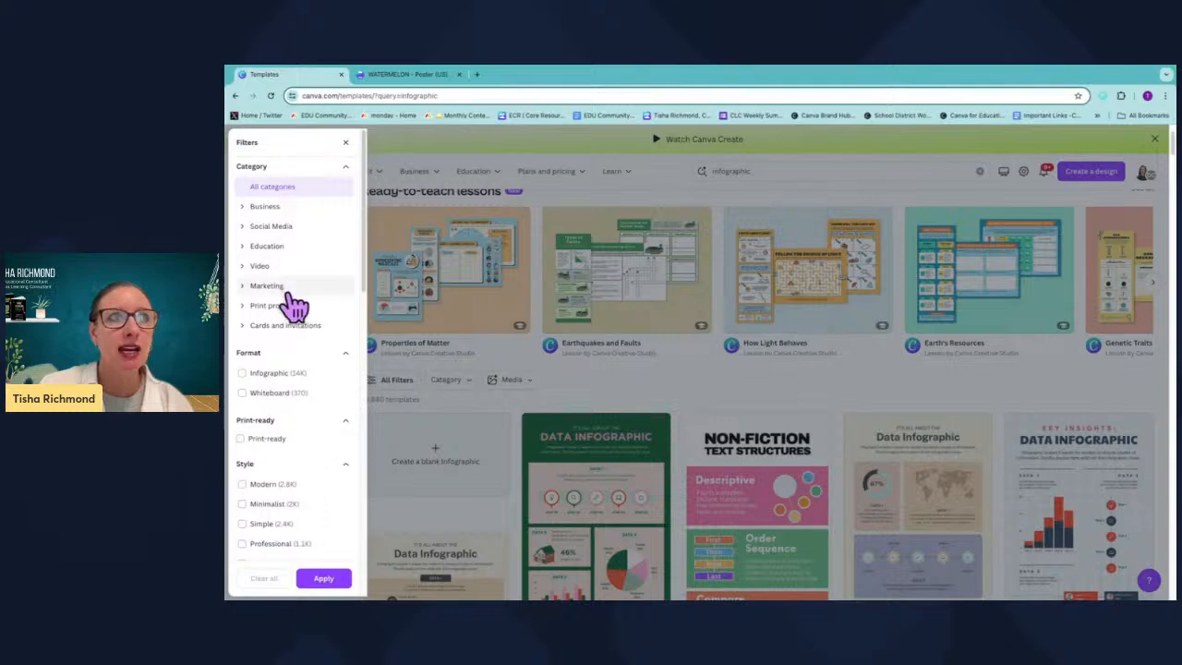
scroll(293, 319, down, 3)
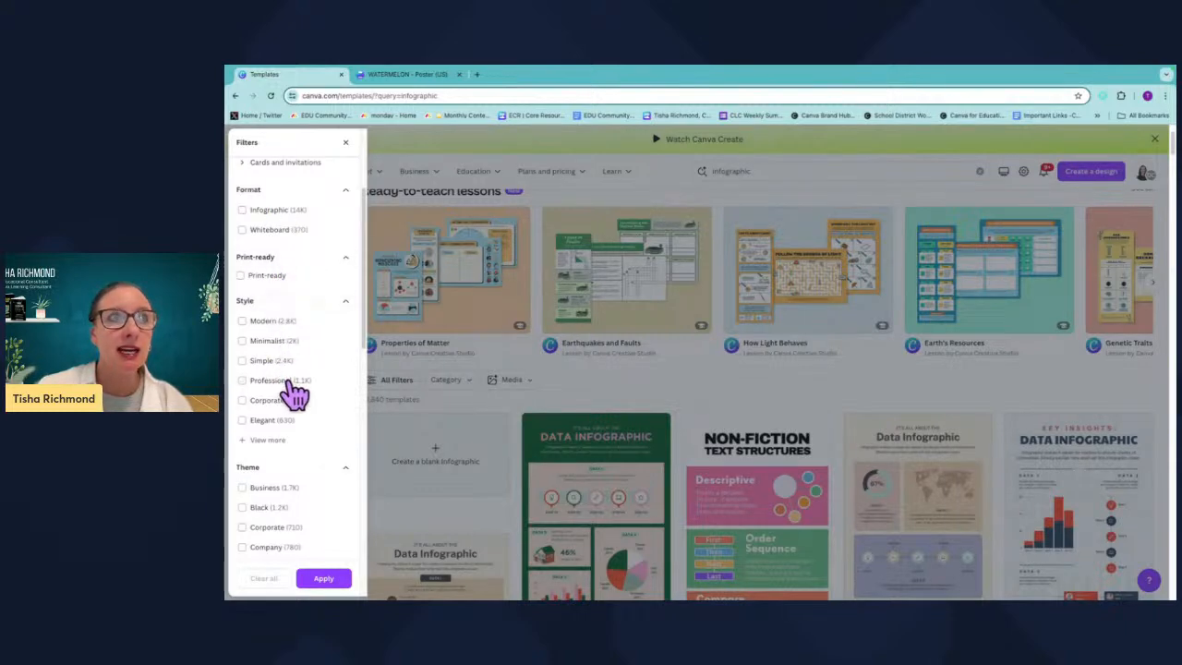
scroll(289, 471, down, 3)
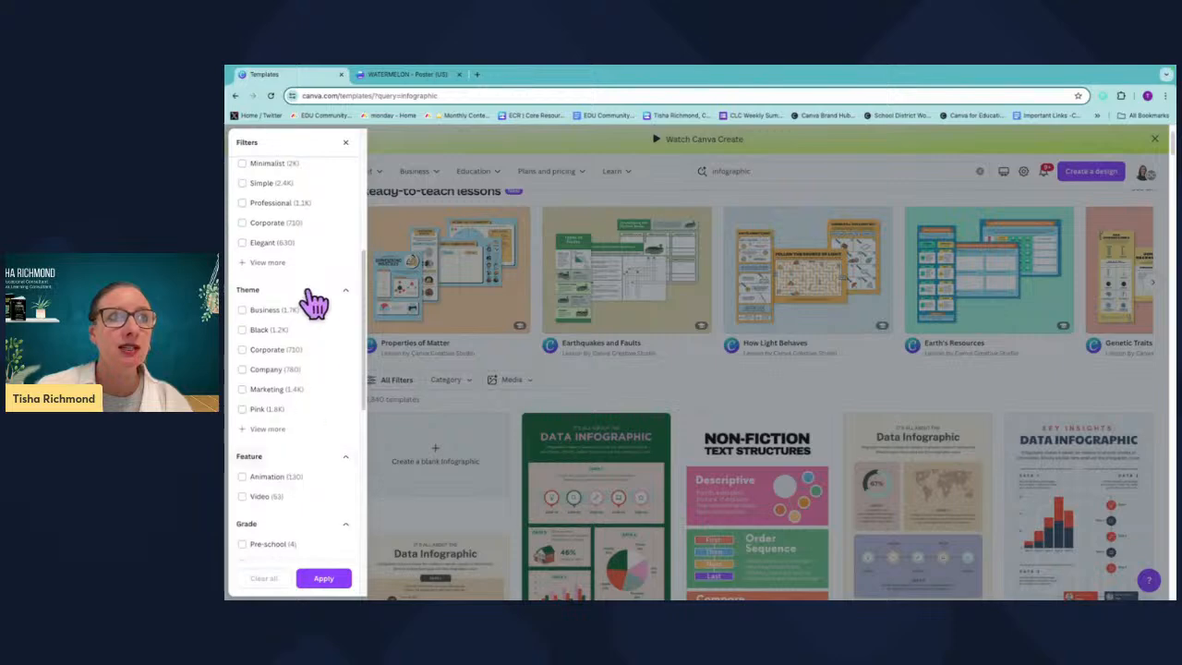
scroll(305, 503, down, 2)
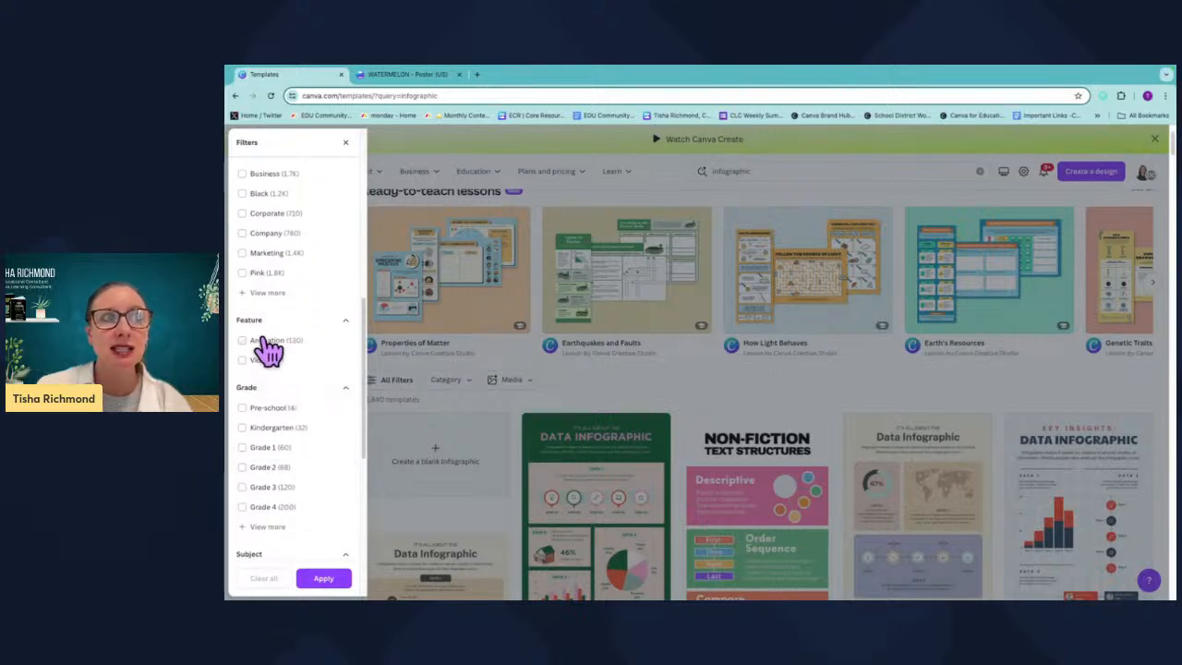
scroll(308, 503, down, 2)
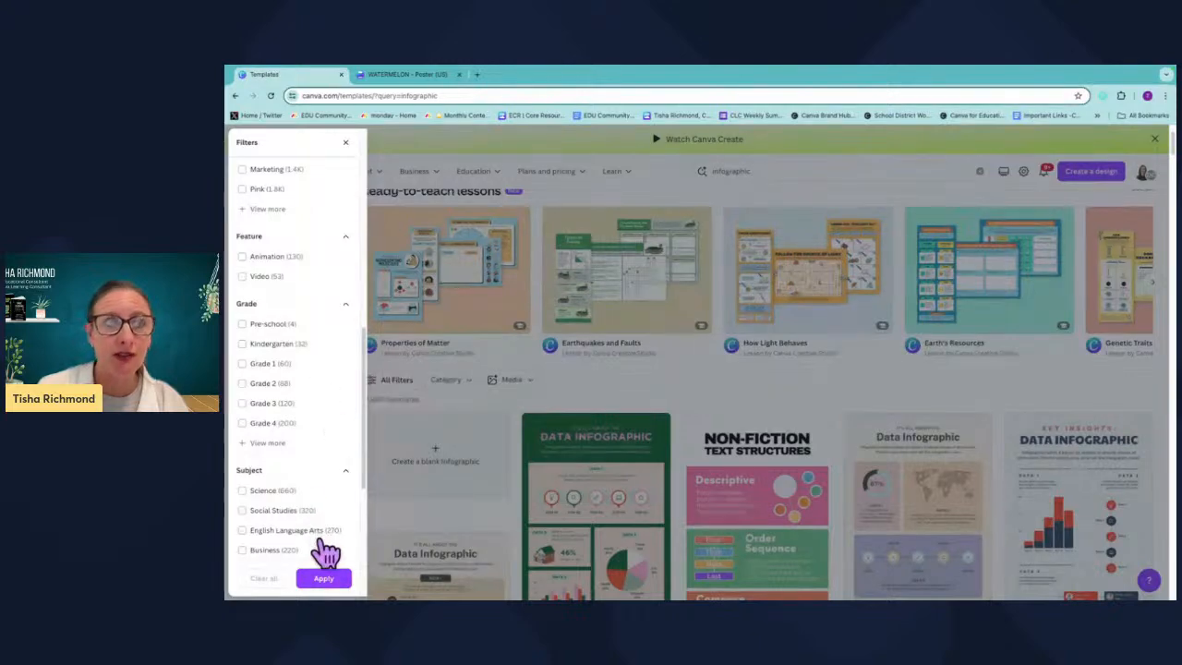
scroll(322, 549, down, 3)
scroll(304, 508, down, 3)
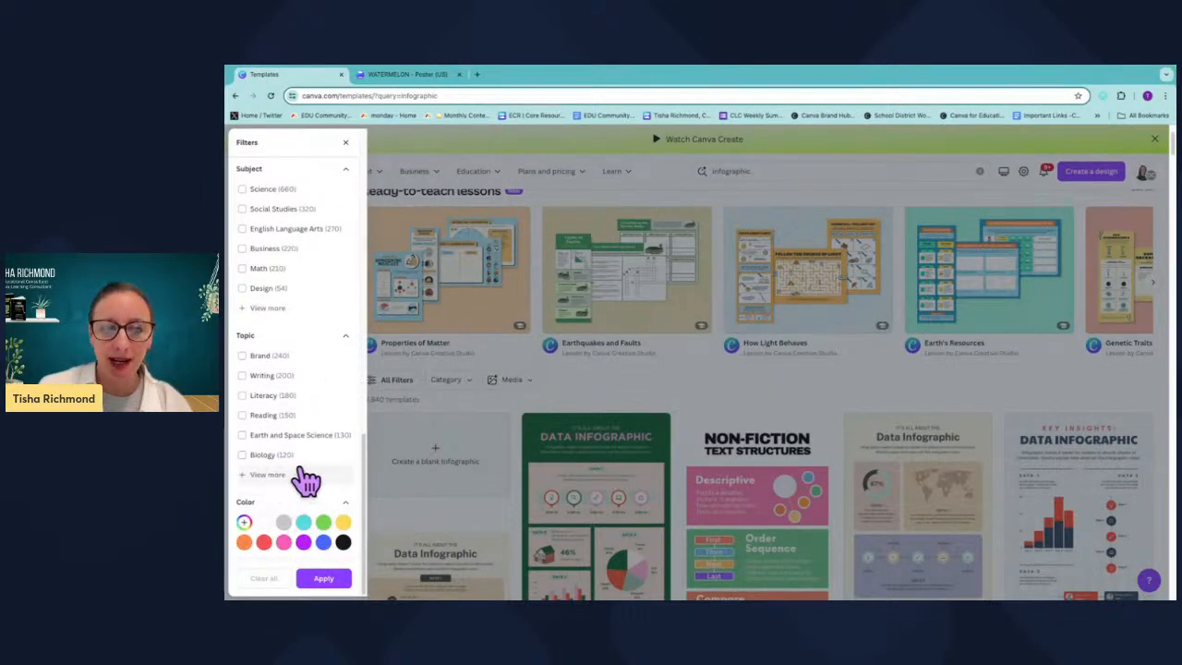
scroll(306, 415, up, 3)
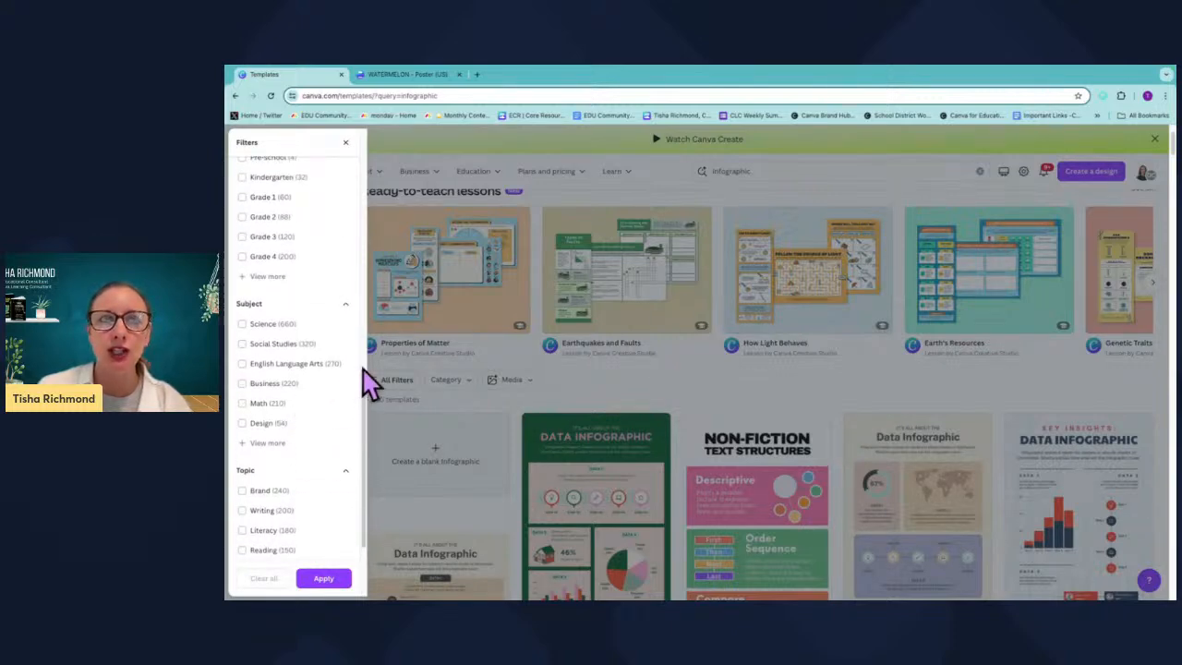
click(608, 390)
scroll(619, 392, up, 2)
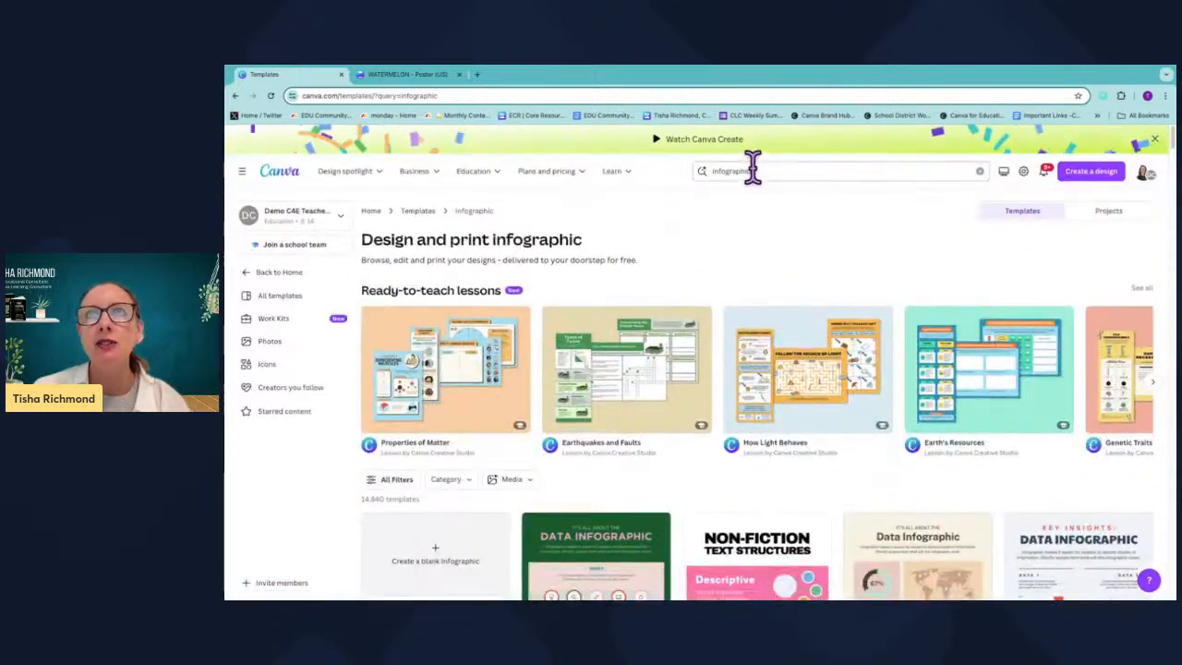
Search the templates for how to infographic.
click(752, 168)
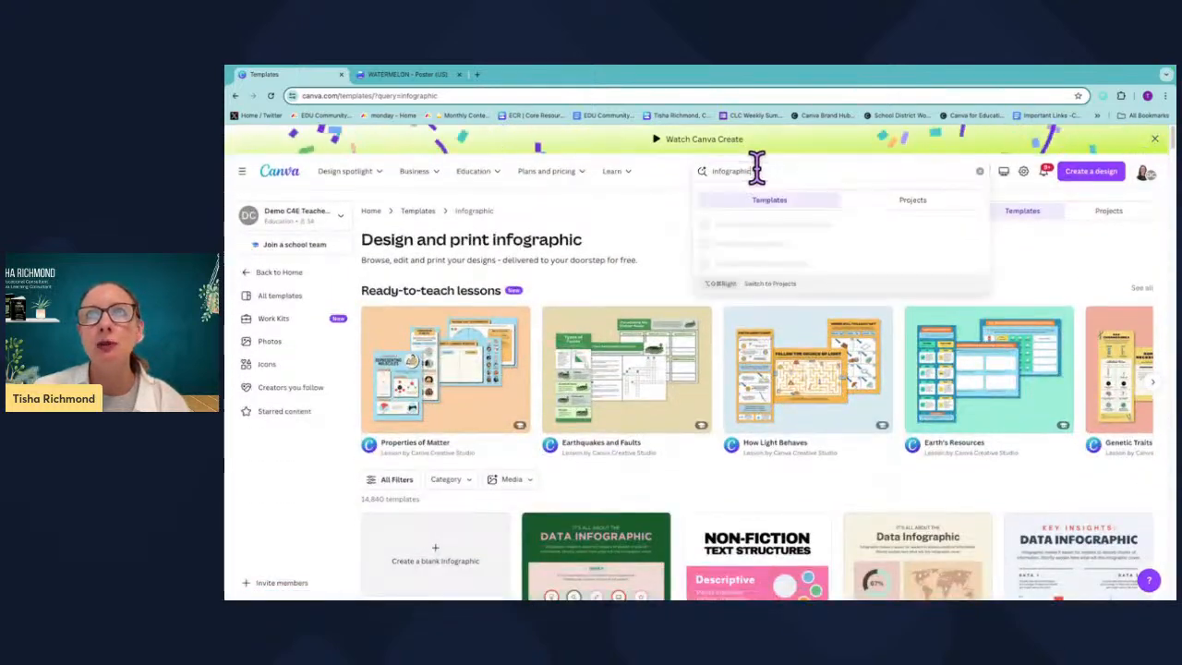
text(h)
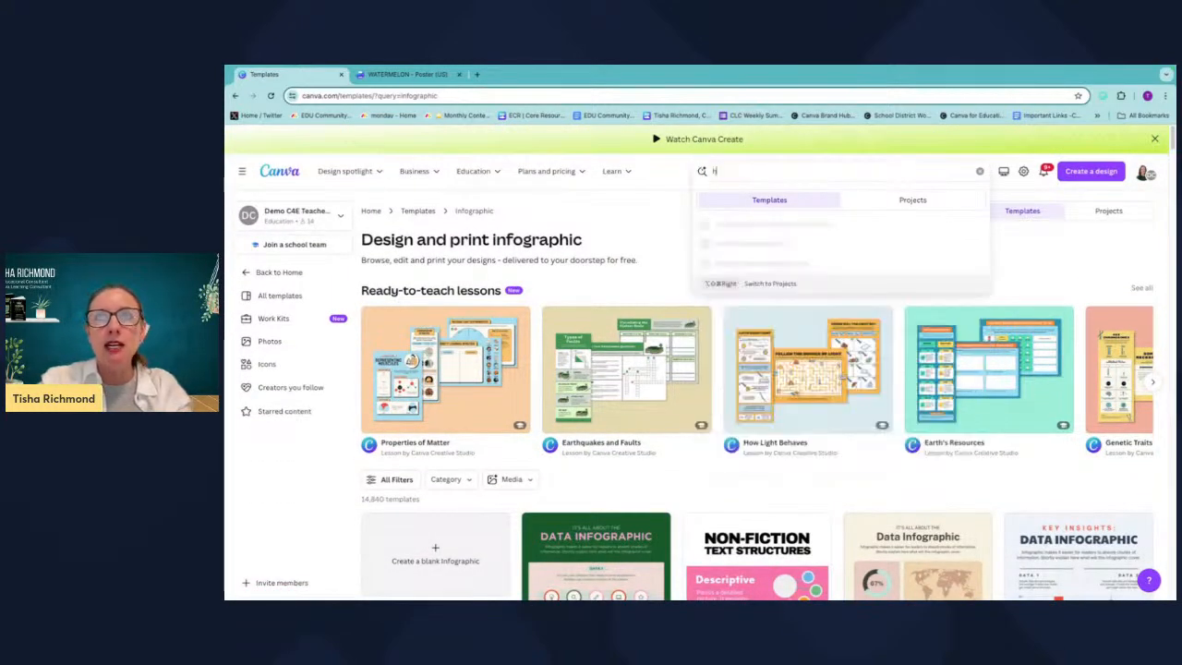
text(ow to info)
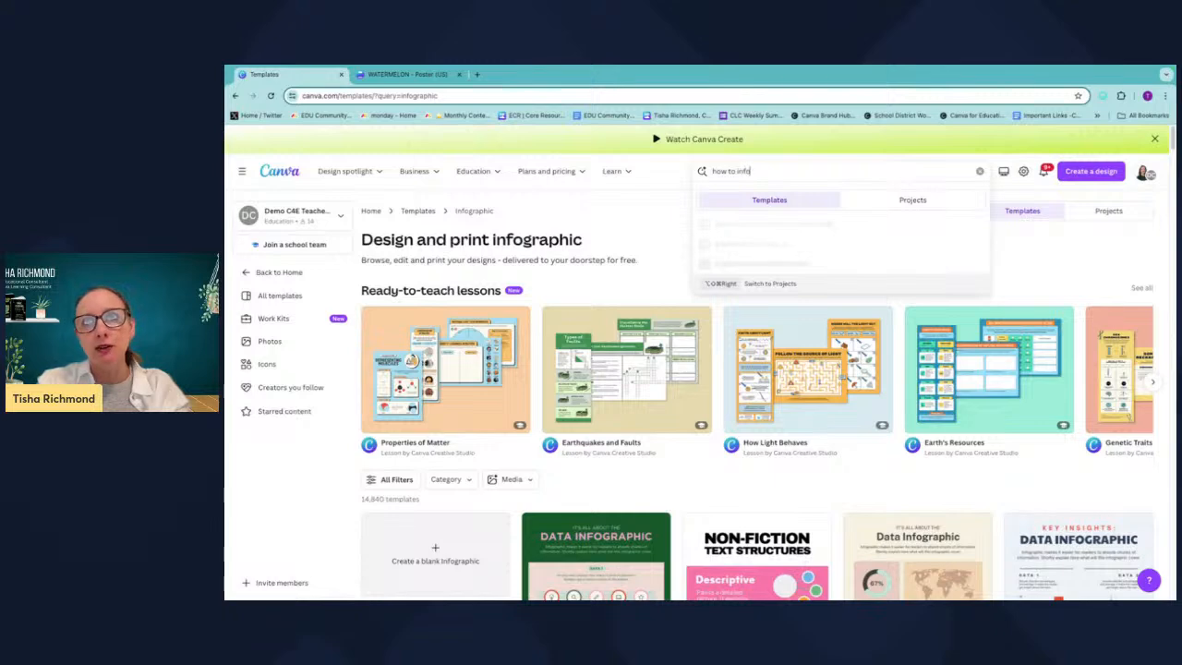
text(graphic)
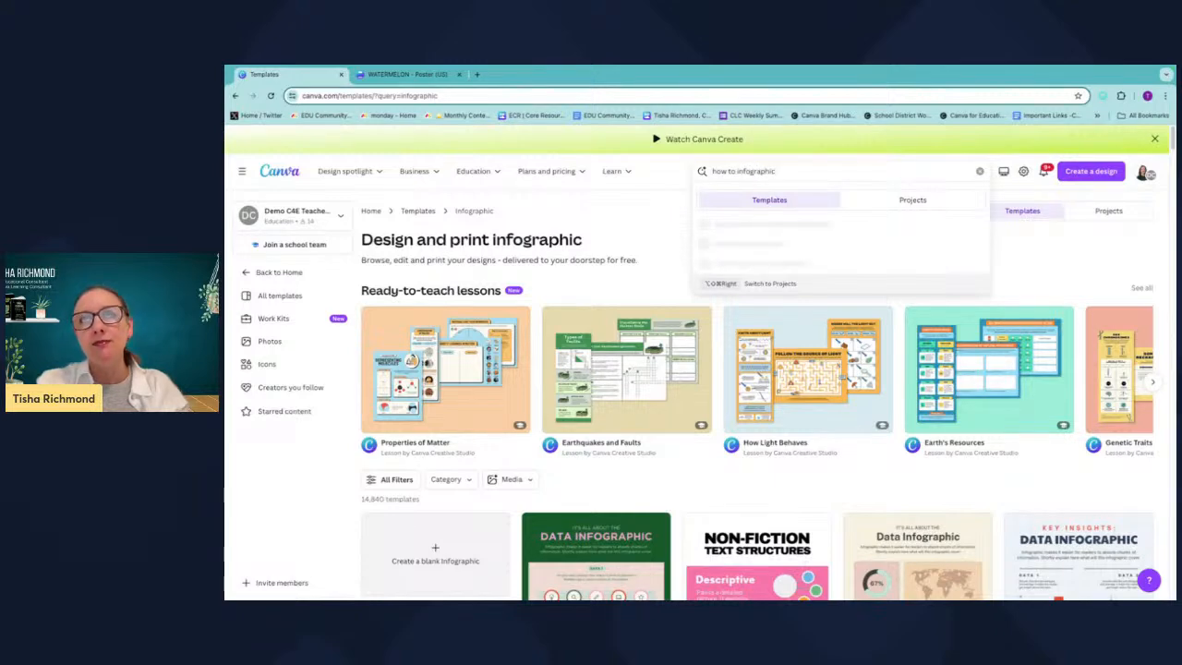
key(Return)
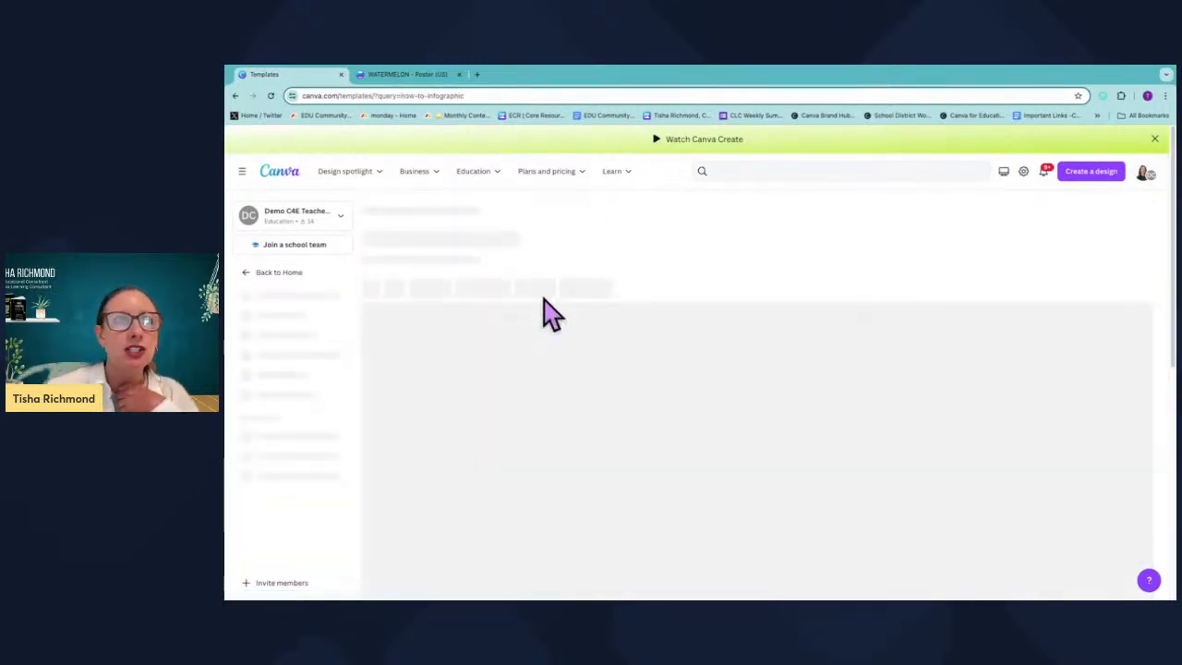
scroll(507, 441, down, 3)
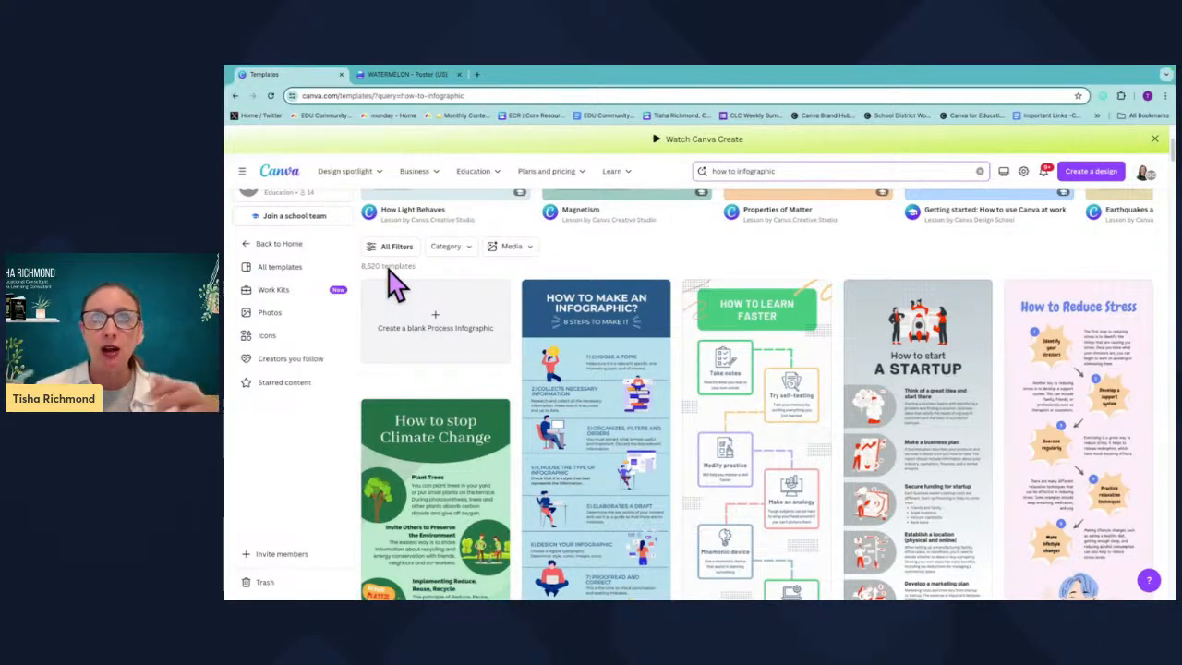
Refine the template search to how to infographic food.
click(787, 168)
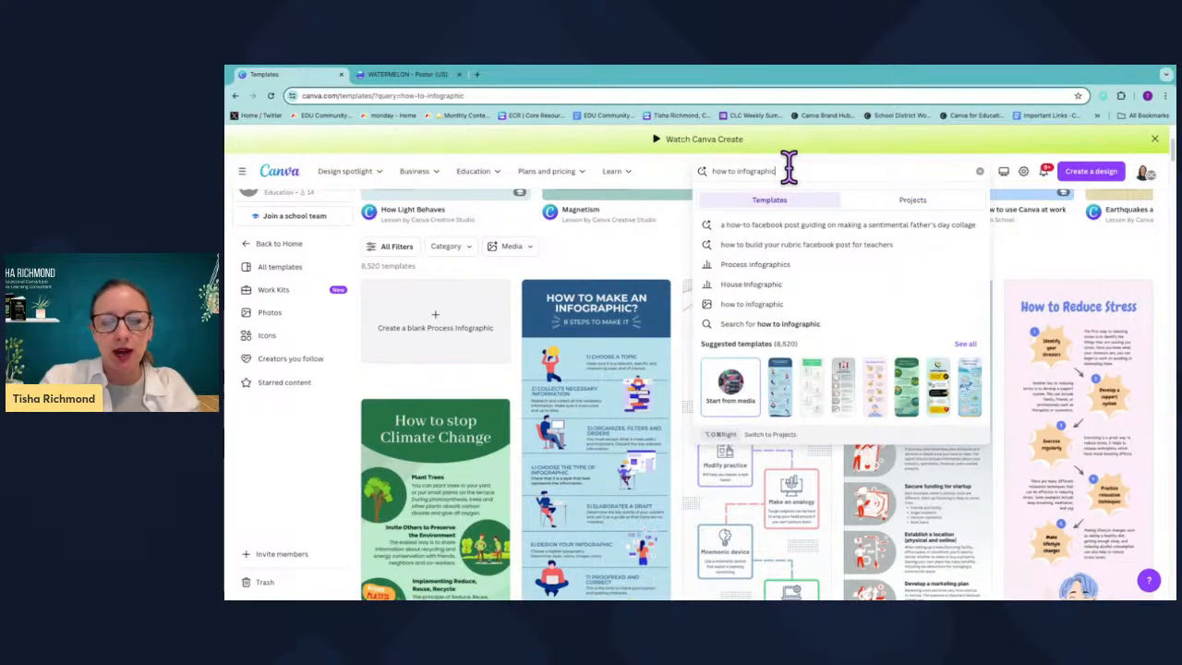
text(food)
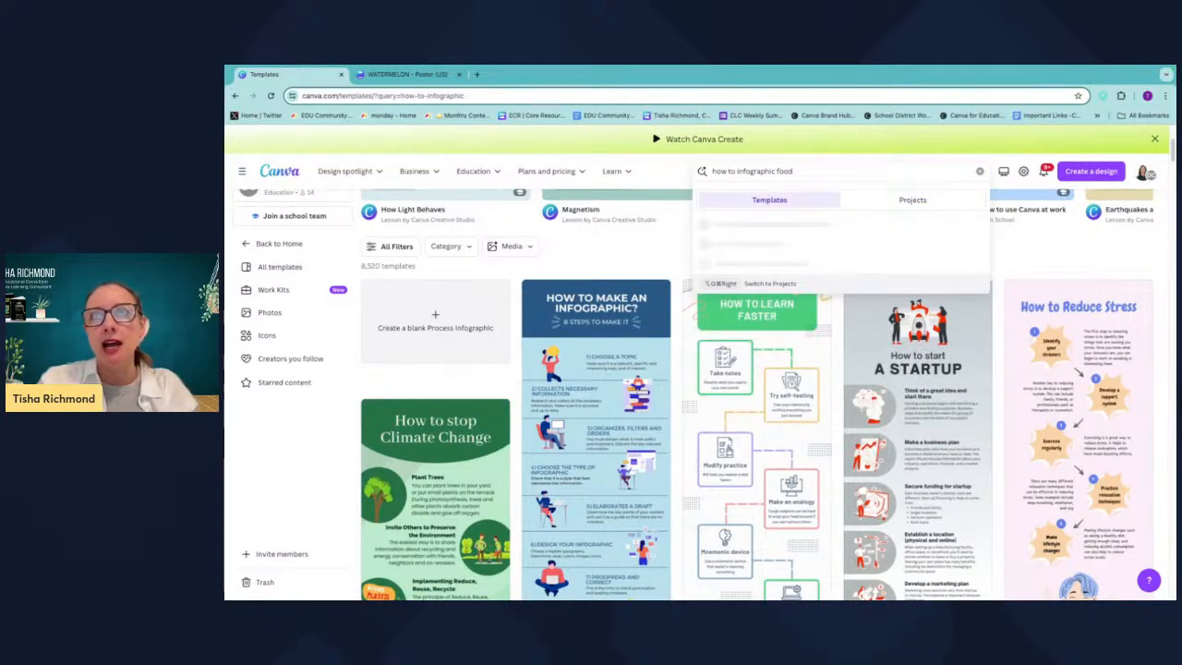
key(Return)
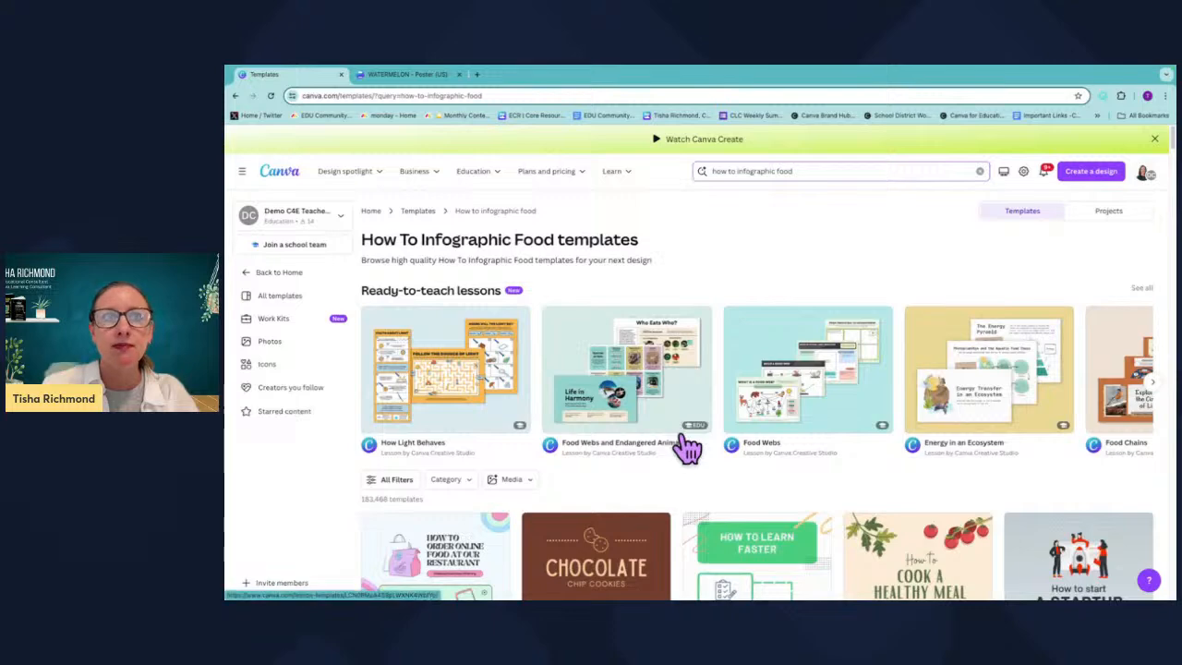
scroll(681, 448, down, 2)
scroll(680, 449, up, 2)
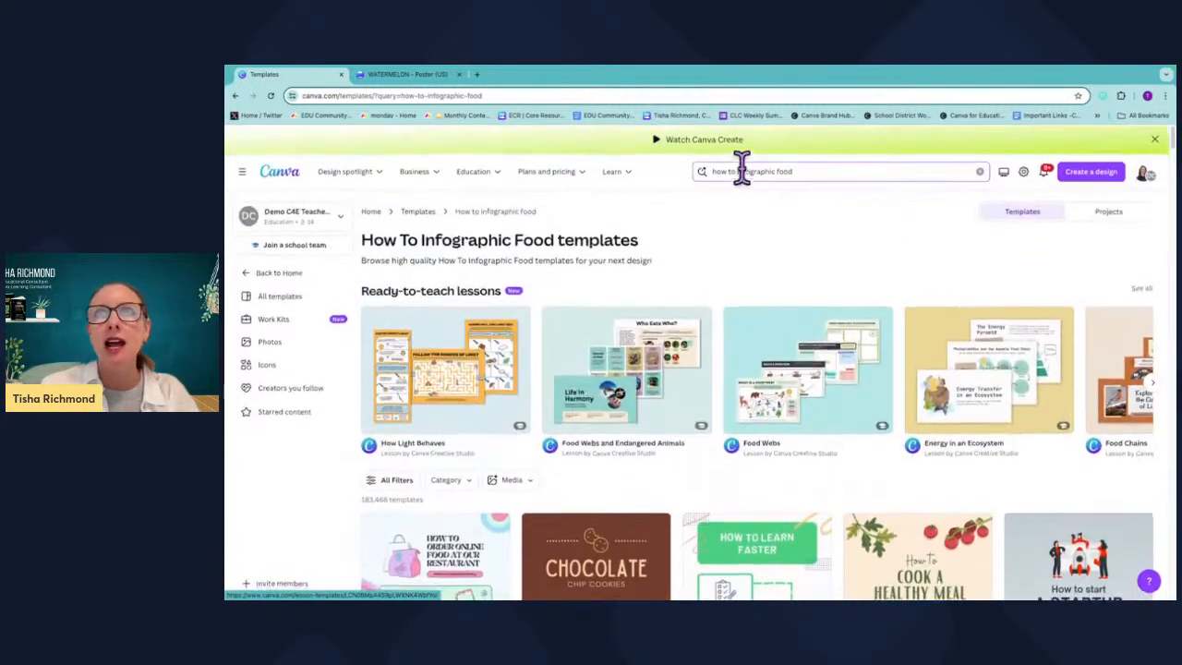
Scroll through the how-to food infographic template results.
scroll(757, 540, down, 3)
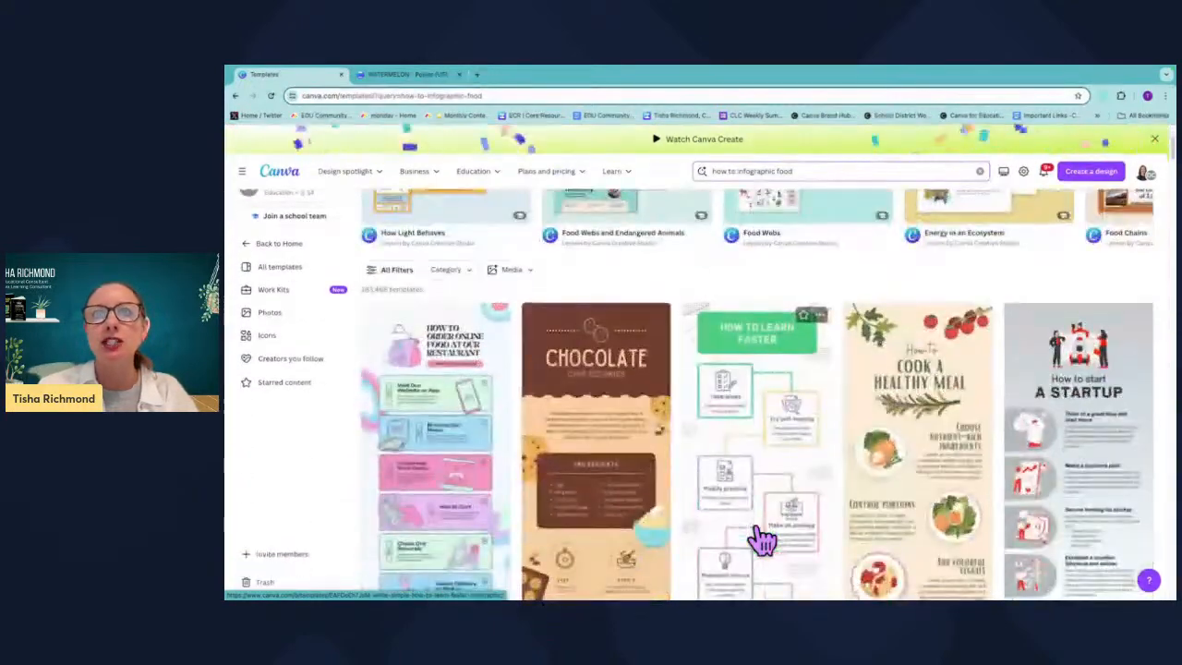
scroll(761, 540, down, 1)
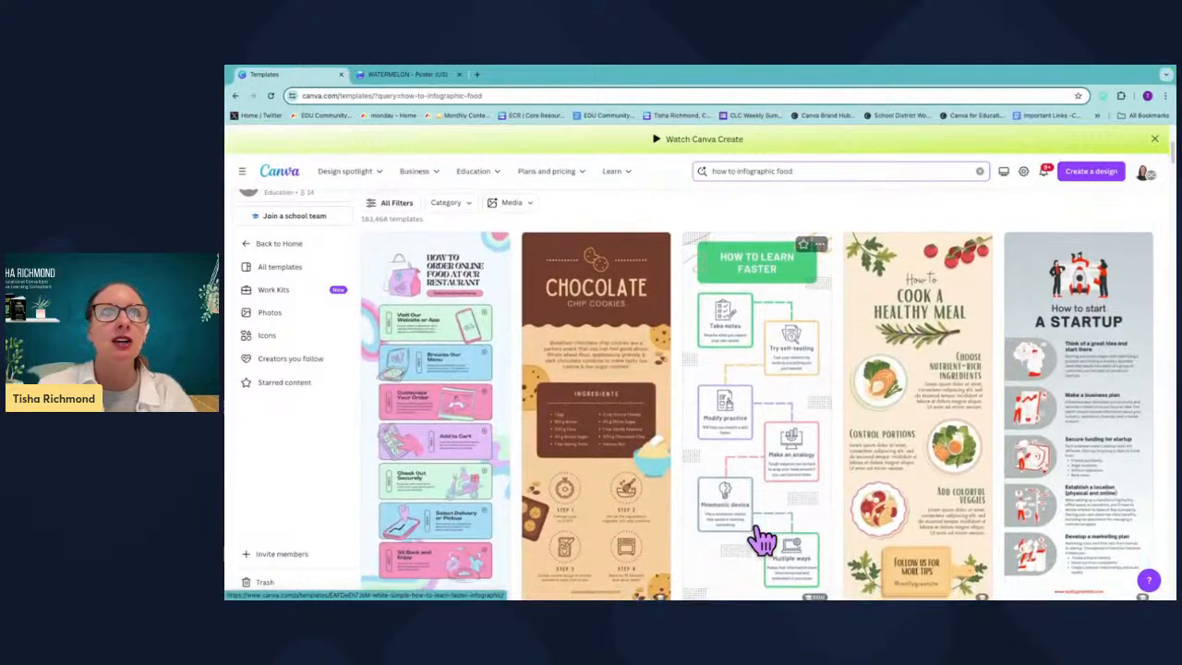
scroll(762, 540, up, 1)
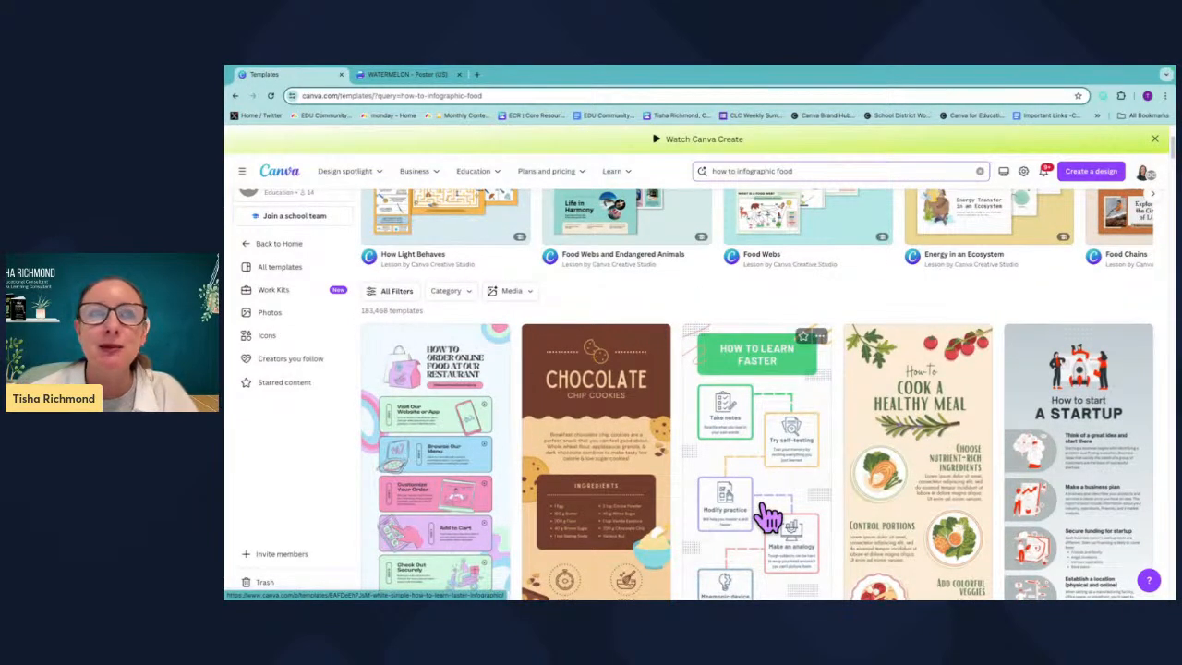
scroll(769, 517, down, 3)
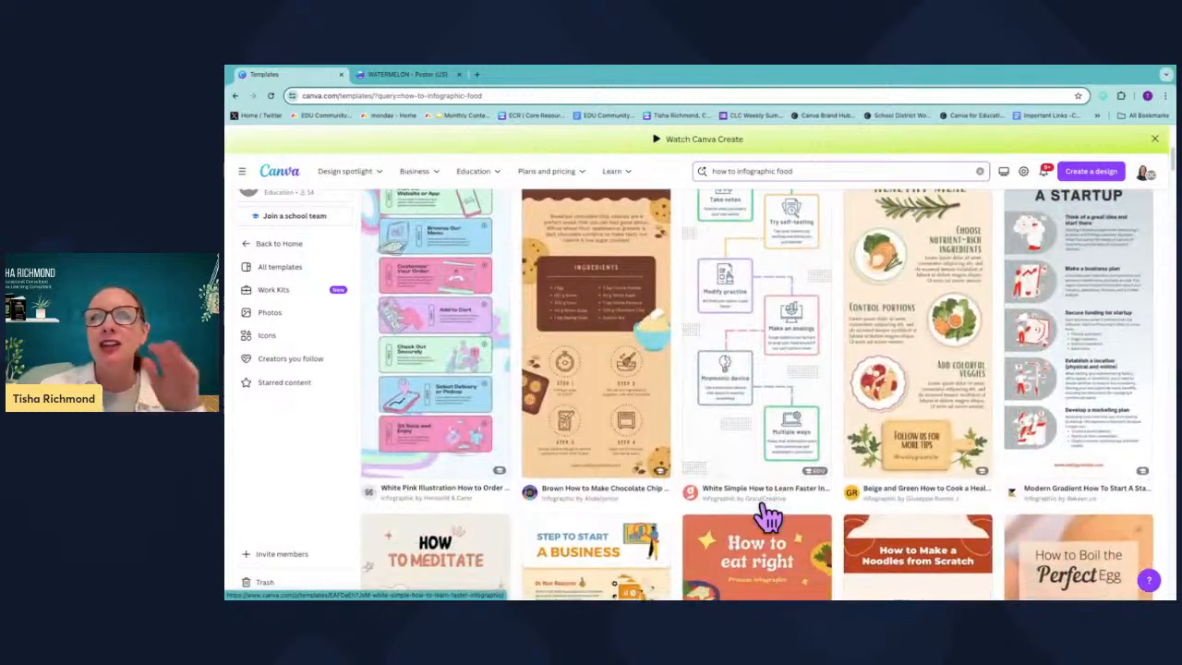
scroll(769, 517, down, 3)
scroll(769, 517, up, 6)
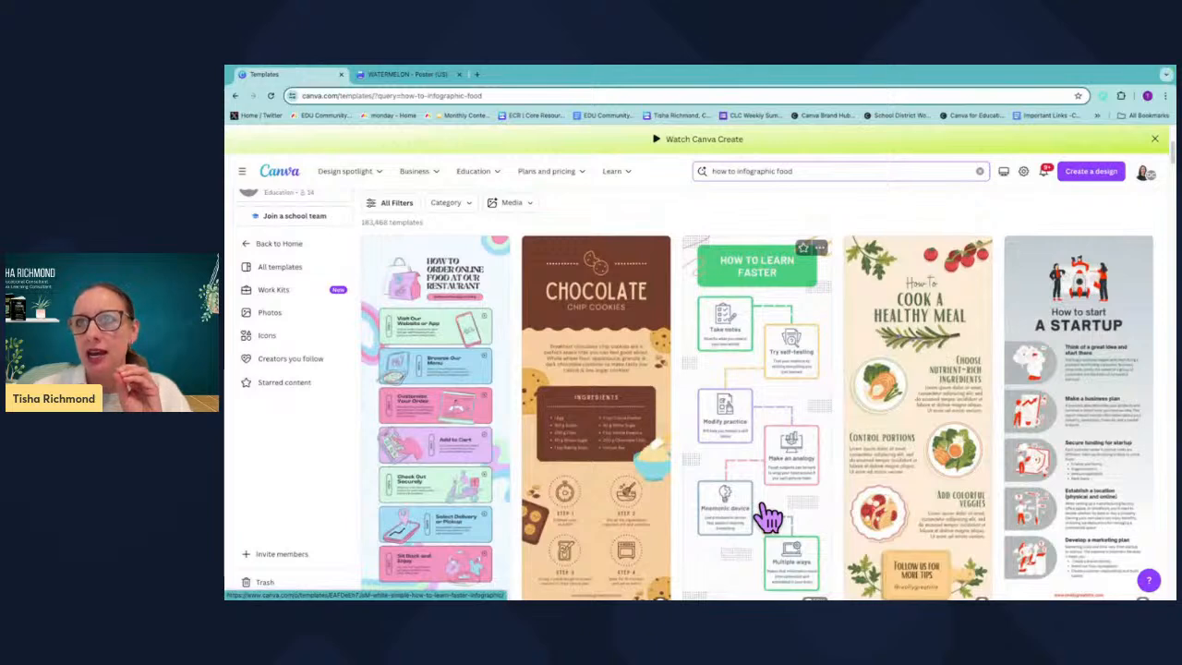
scroll(769, 517, down, 1)
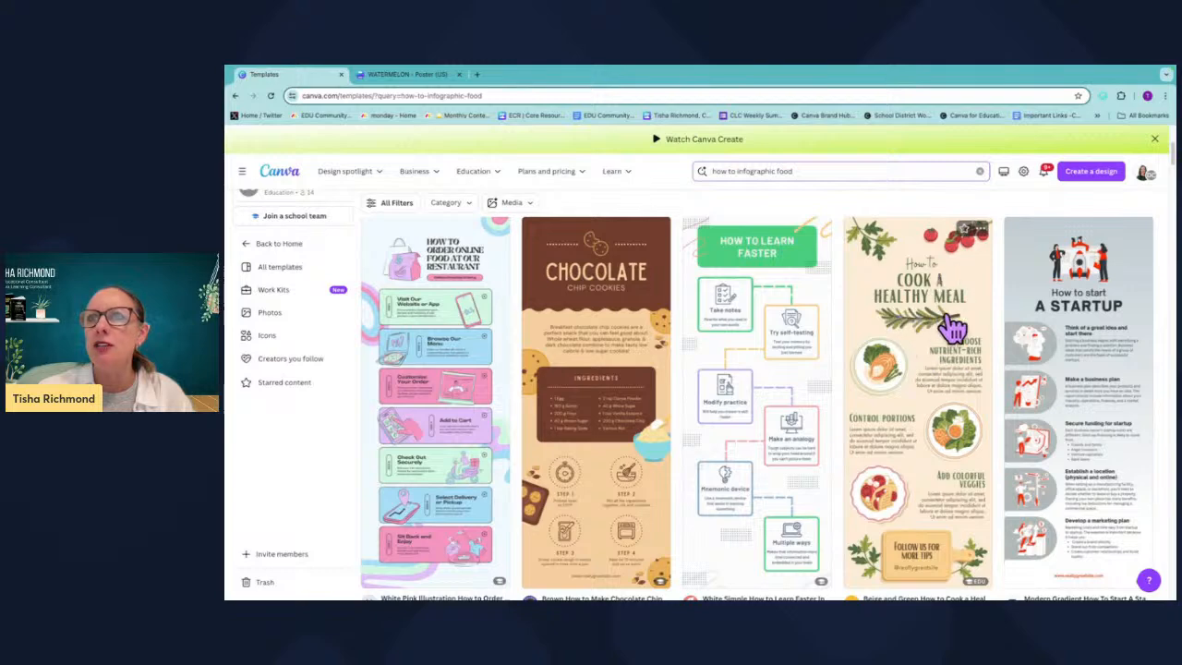
Star the Beige and Green How to Cook a Healthy Meal infographic template and open its preview.
click(969, 238)
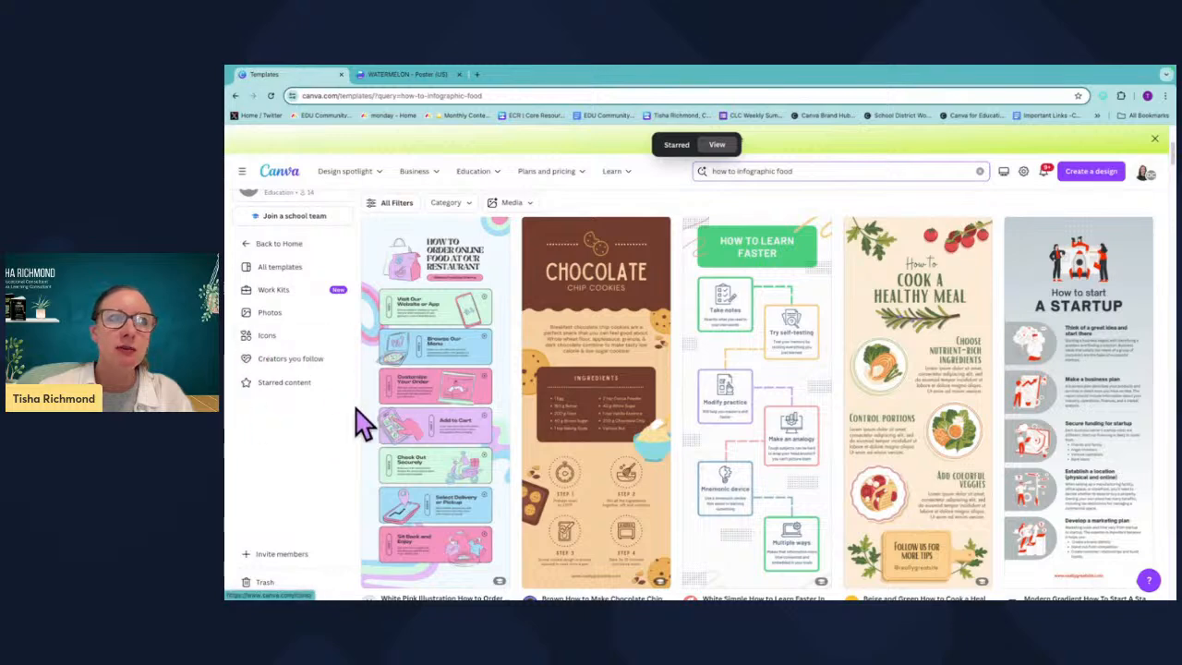
click(985, 239)
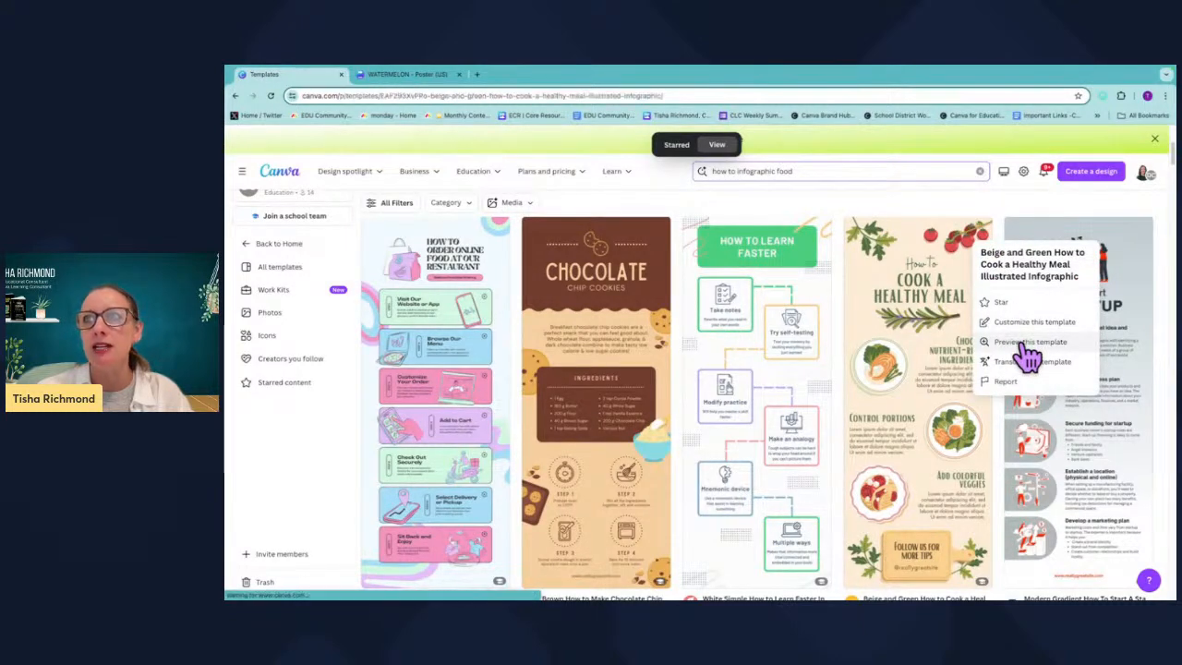
click(1027, 343)
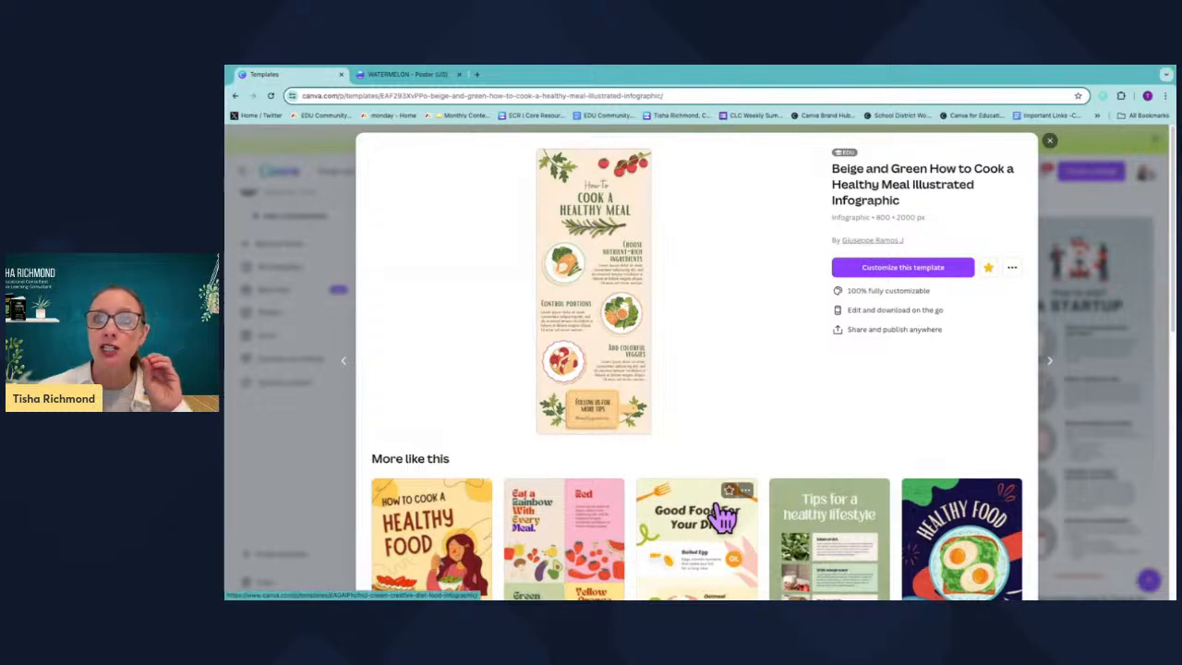
Browse the similar templates listed under More like this in the preview.
scroll(720, 552, down, 2)
scroll(727, 552, down, 8)
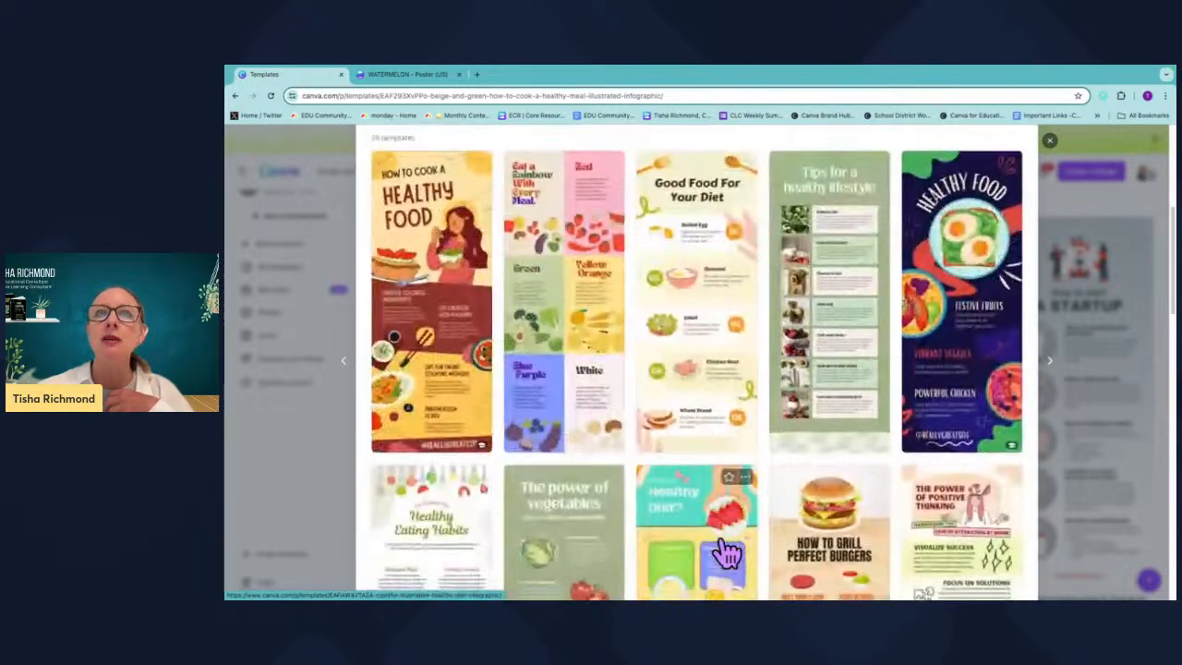
scroll(720, 554, up, 10)
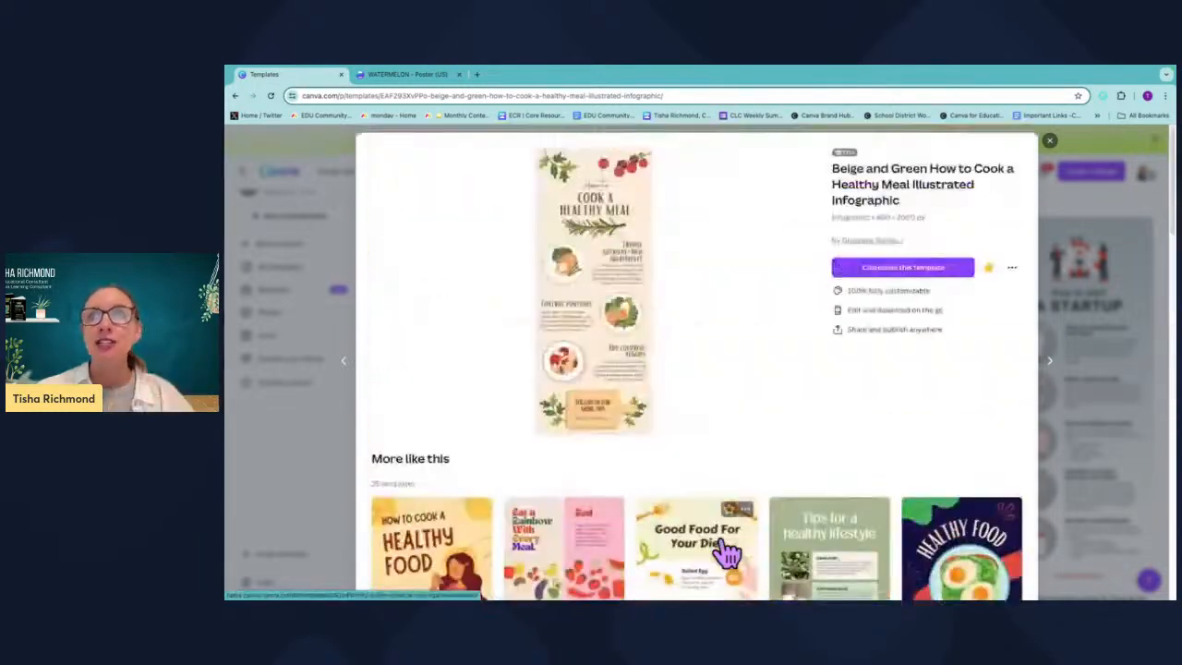
click(1014, 274)
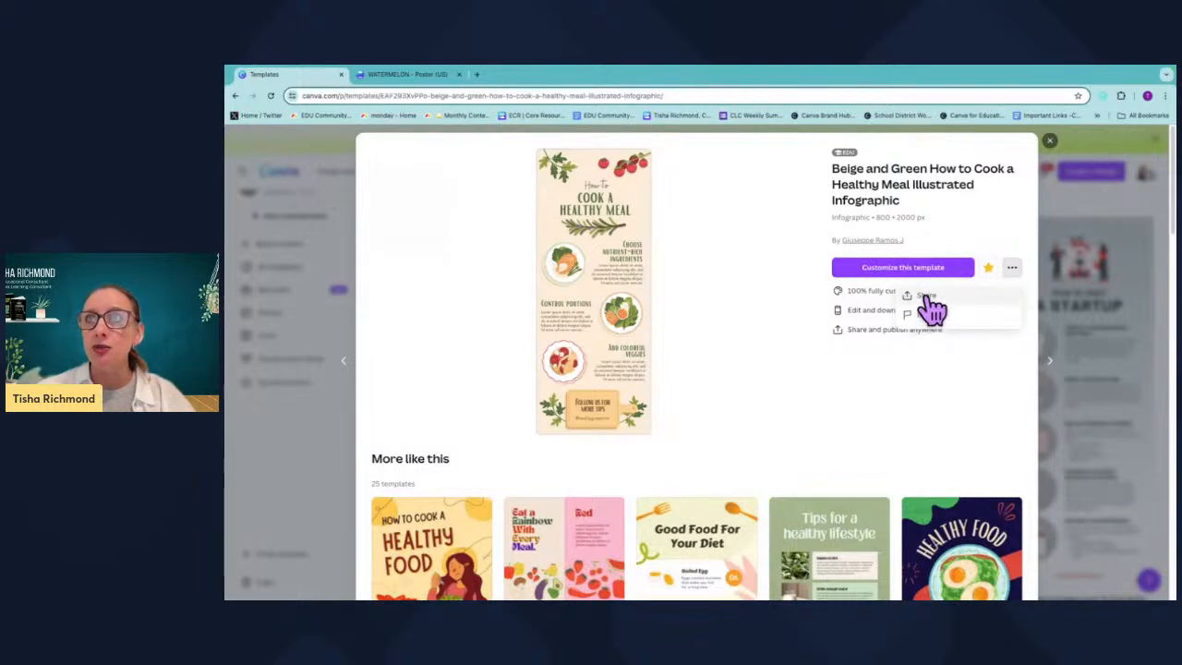
click(838, 387)
click(1050, 140)
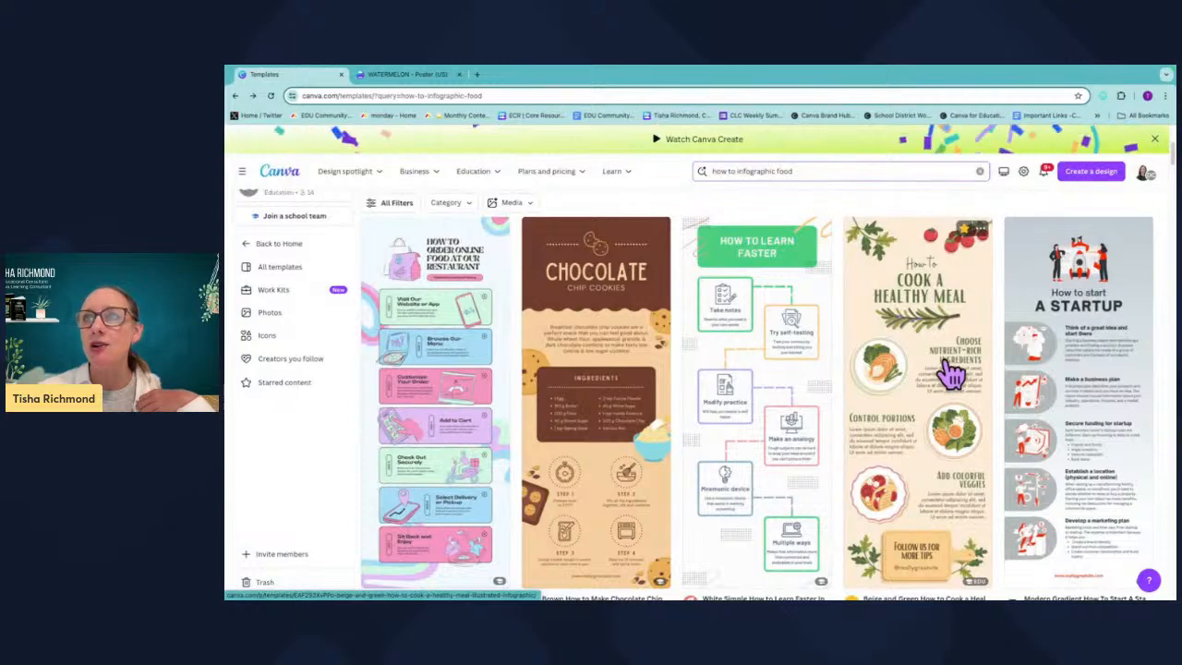
Translate a copy of the Beige and Green How to Cook a Healthy Meal infographic template into Spanish.
click(984, 239)
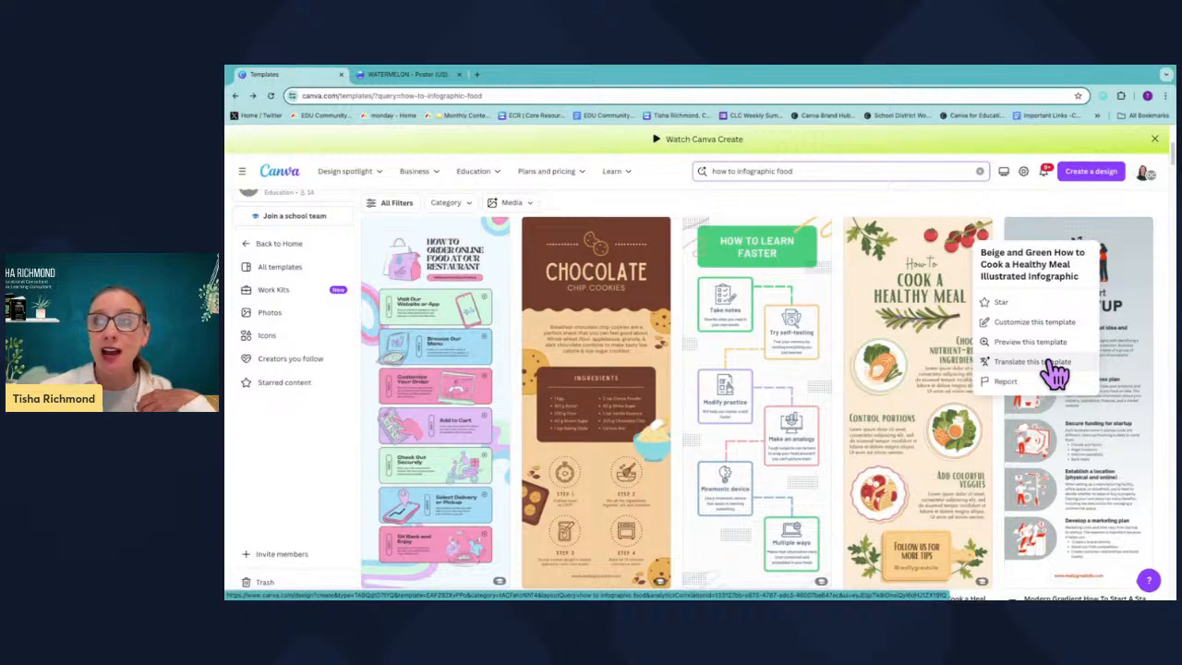
click(1032, 362)
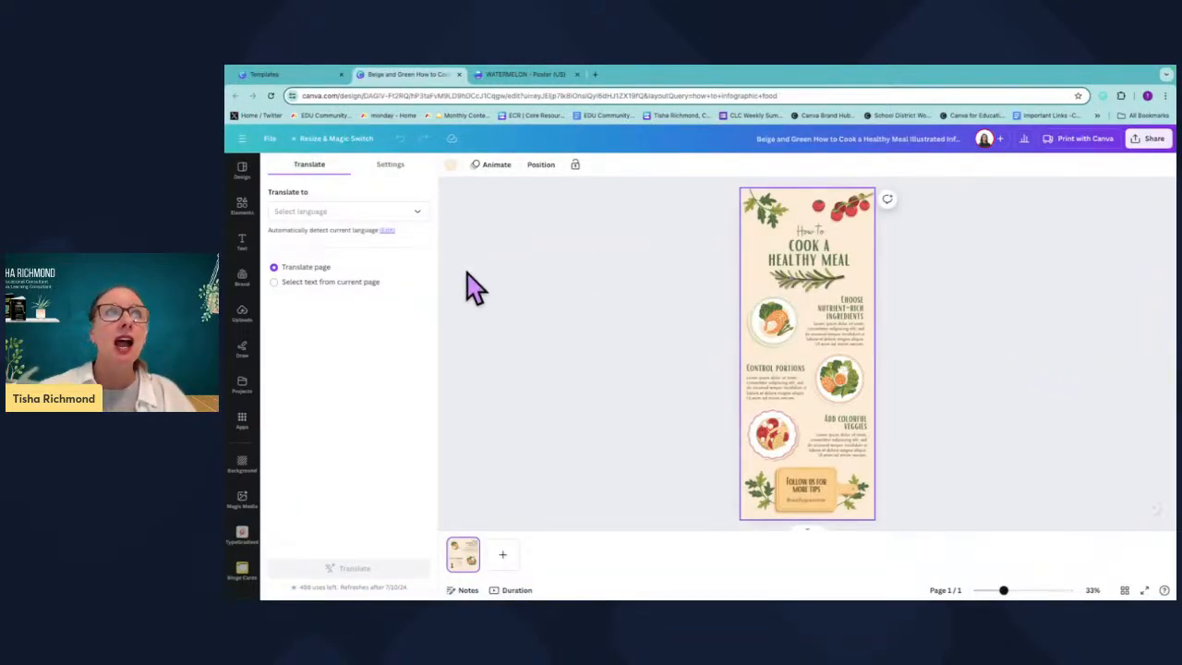
click(416, 211)
click(341, 240)
text(spanish)
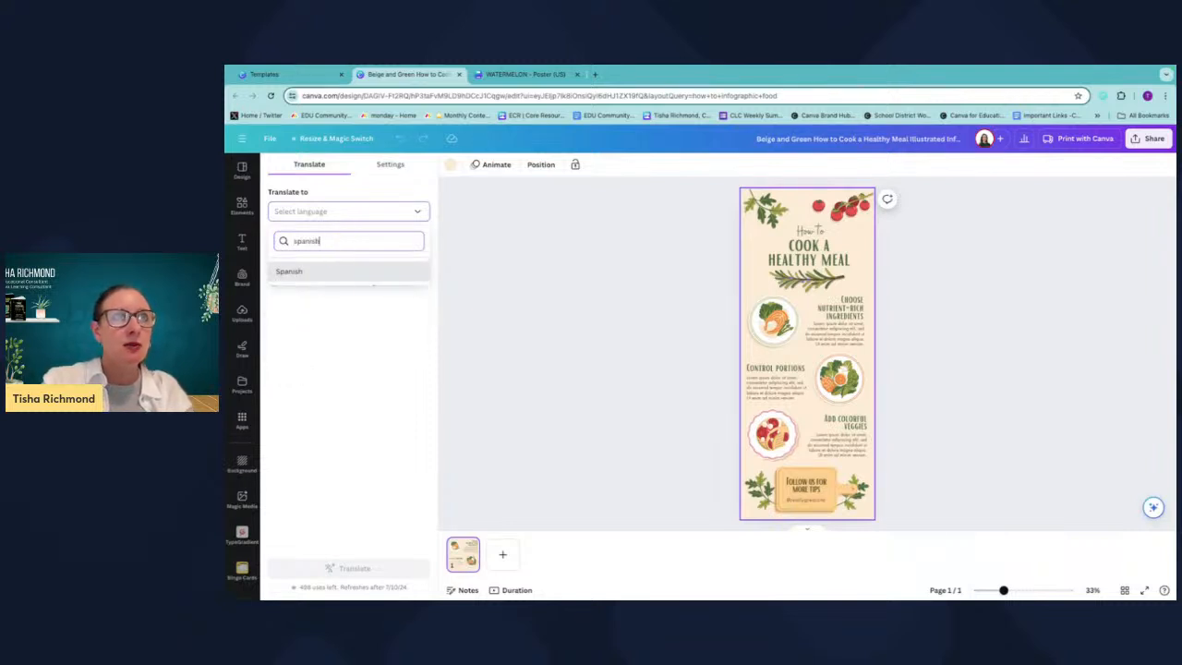
click(289, 272)
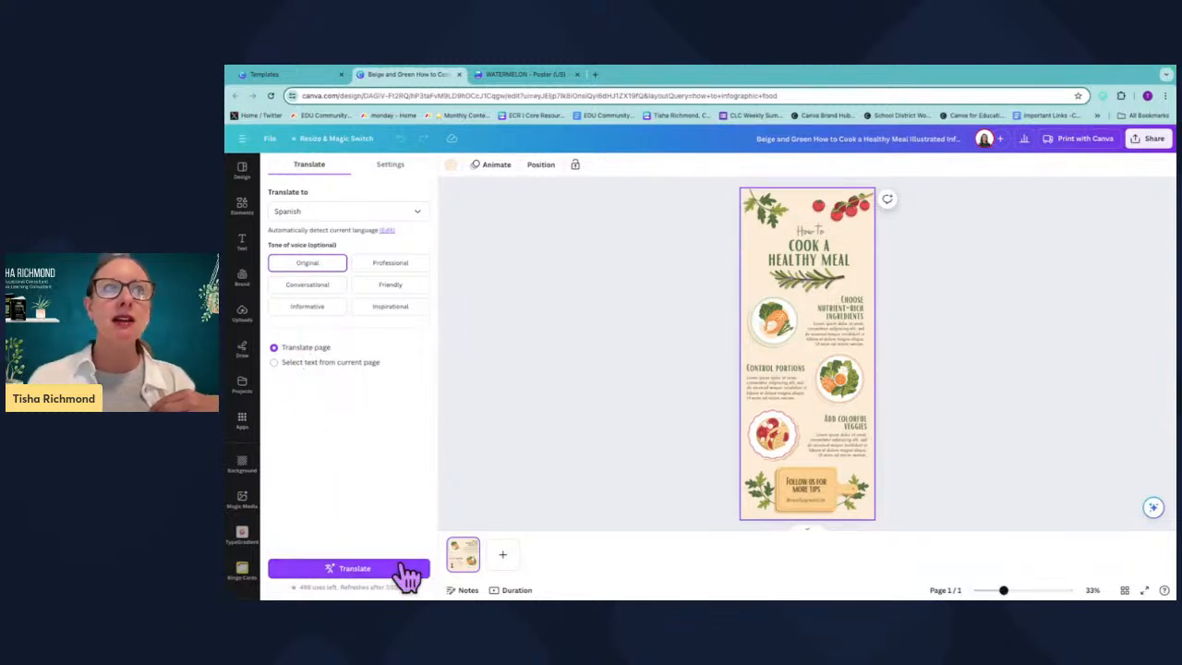
click(404, 573)
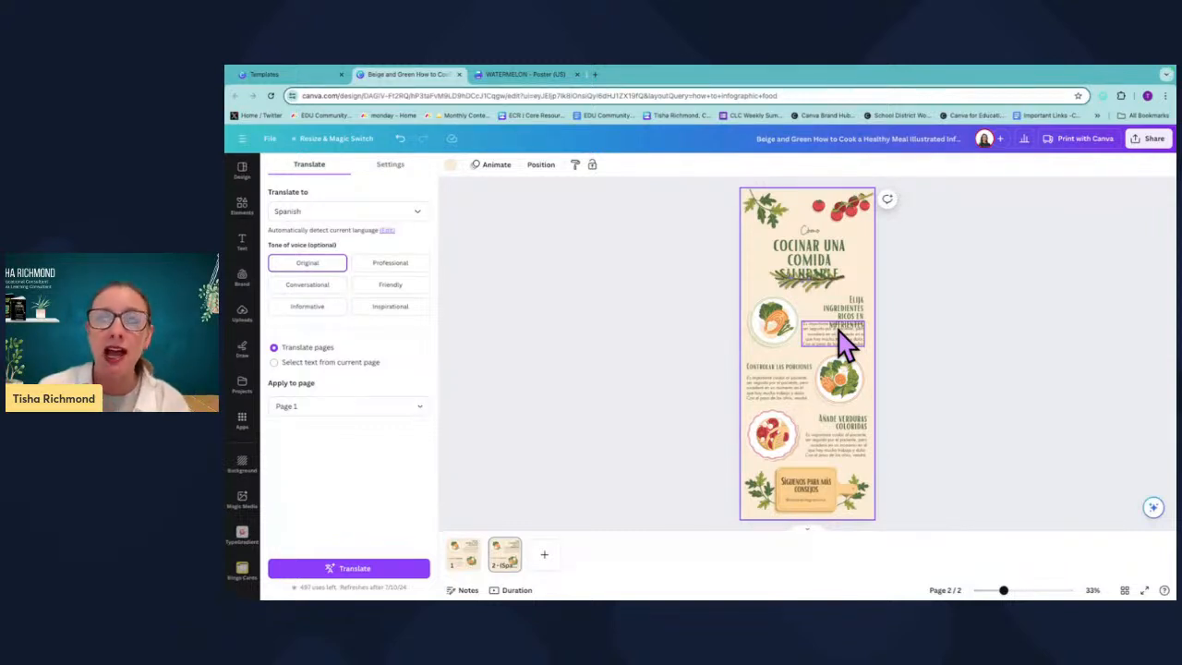
Review the translation settings for reducing font size, duplicating the page and mirroring text direction.
click(389, 172)
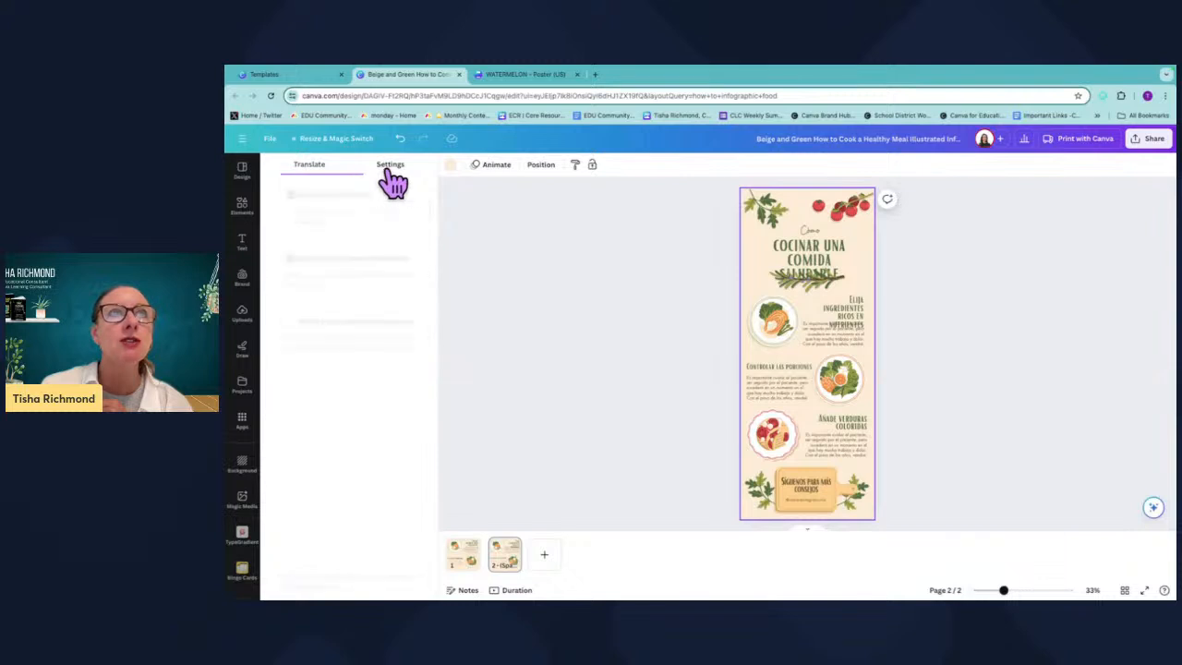
click(327, 168)
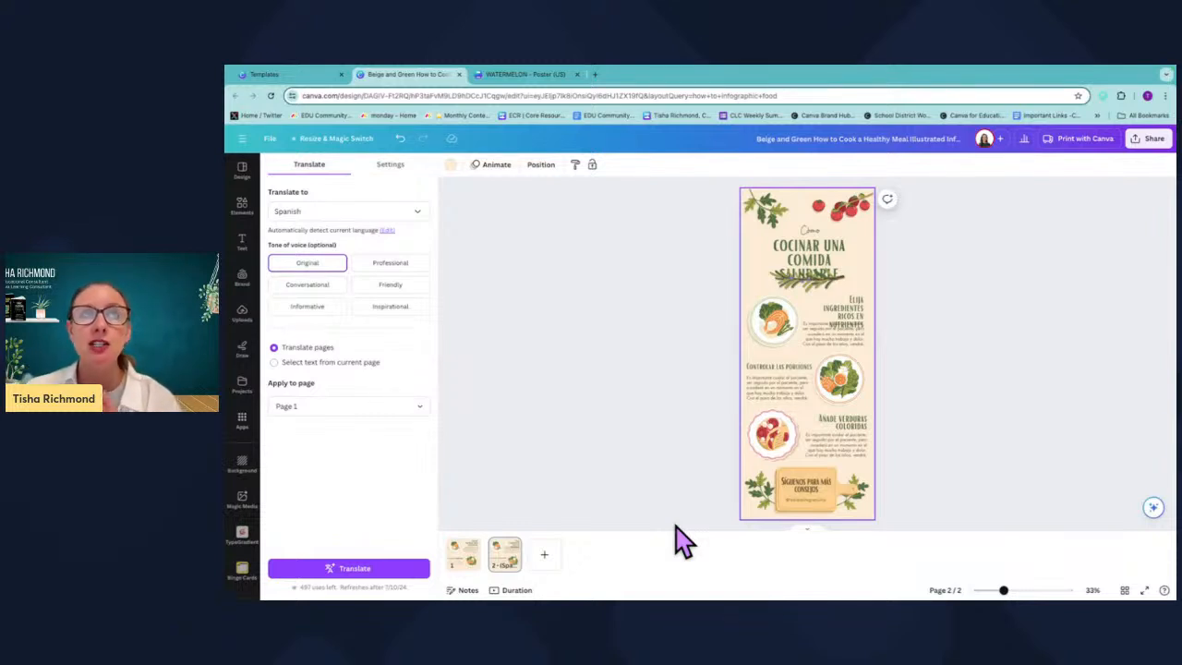
click(388, 168)
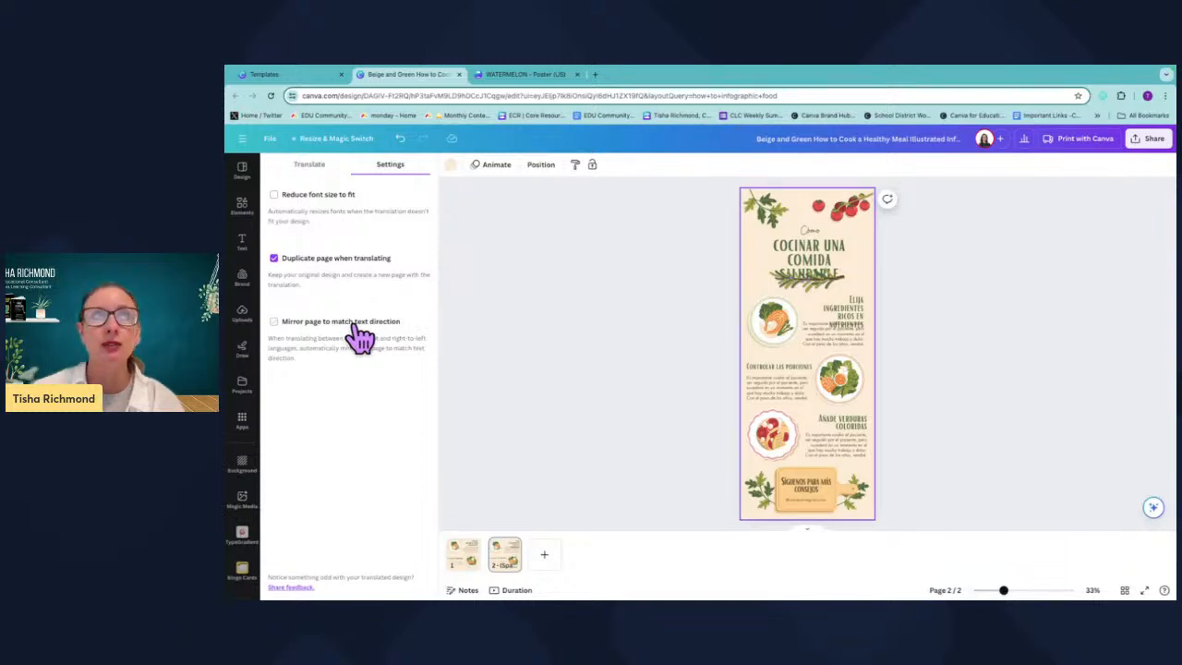
Switch to the WATERMELON poster design and view its blank second page.
click(305, 75)
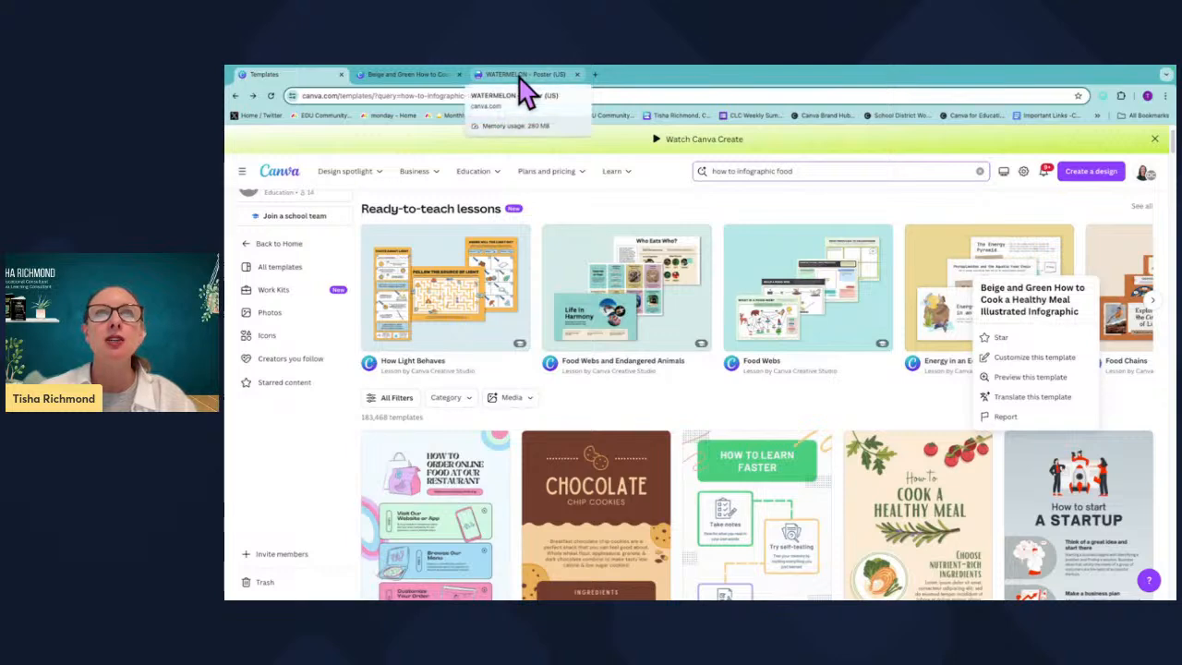
click(522, 78)
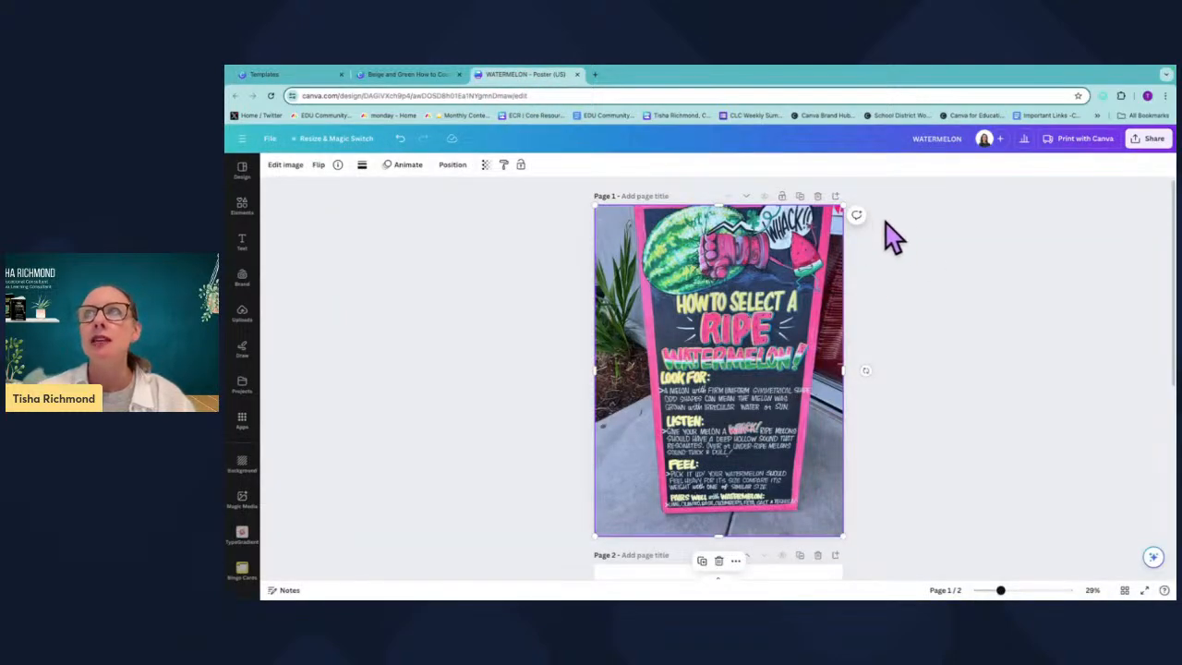
scroll(700, 545, down, 5)
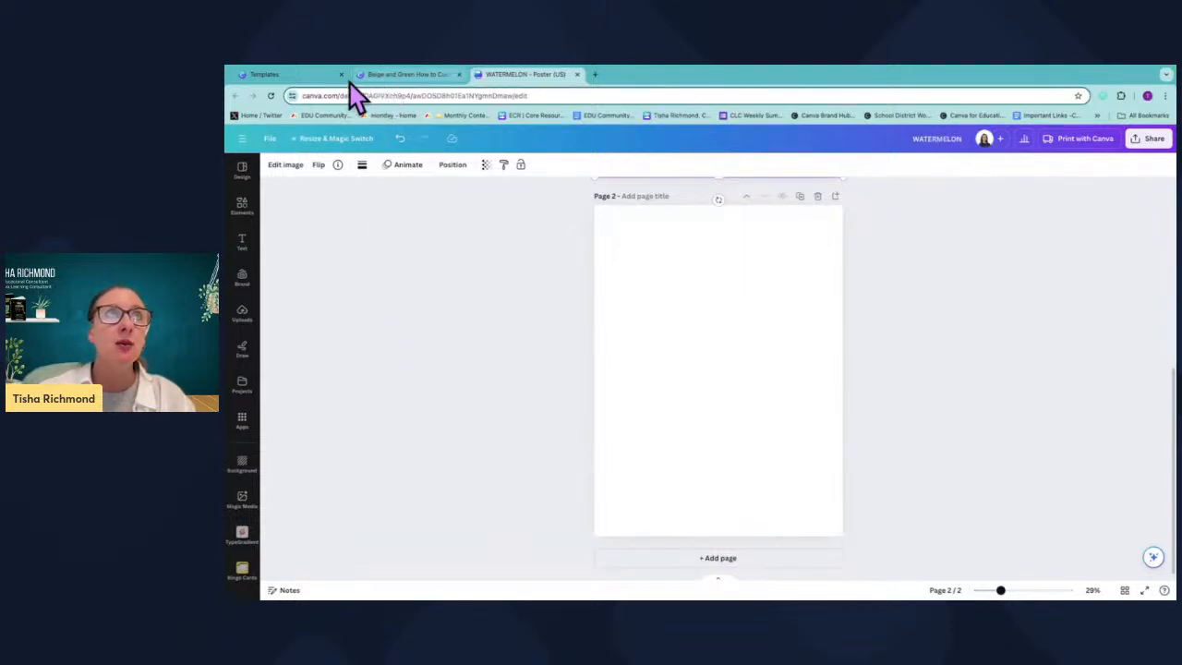
Search templates for infographic poster and create a blank infographic poster design.
click(297, 76)
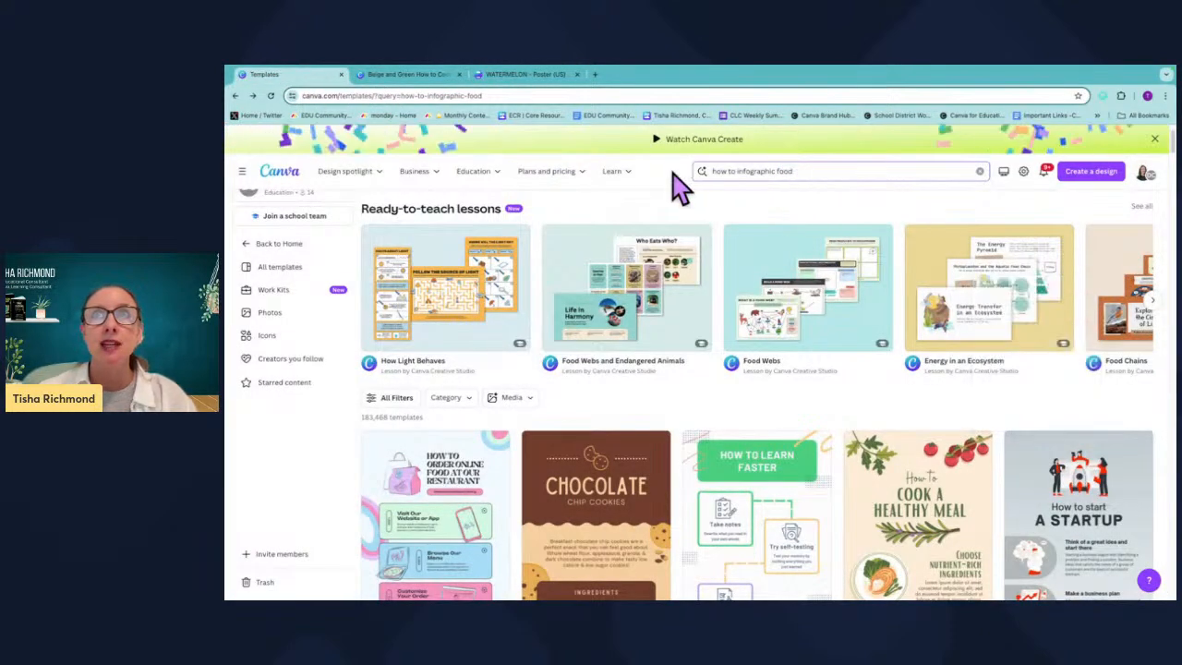
drag(800, 168, 692, 188)
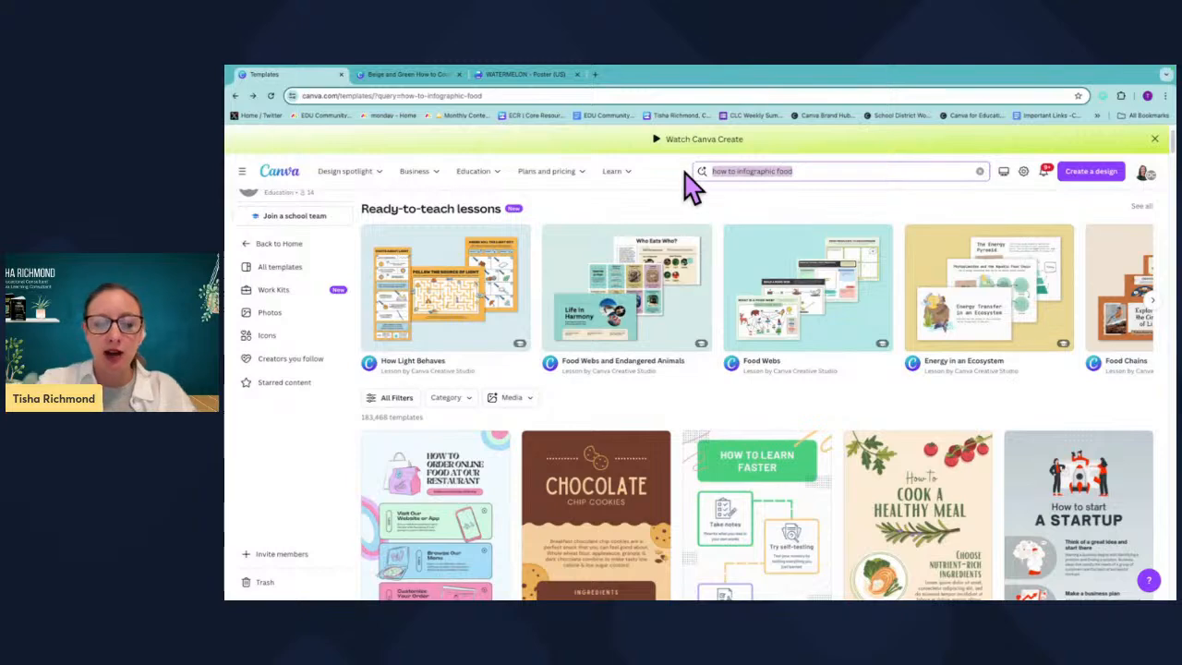
text(infographic)
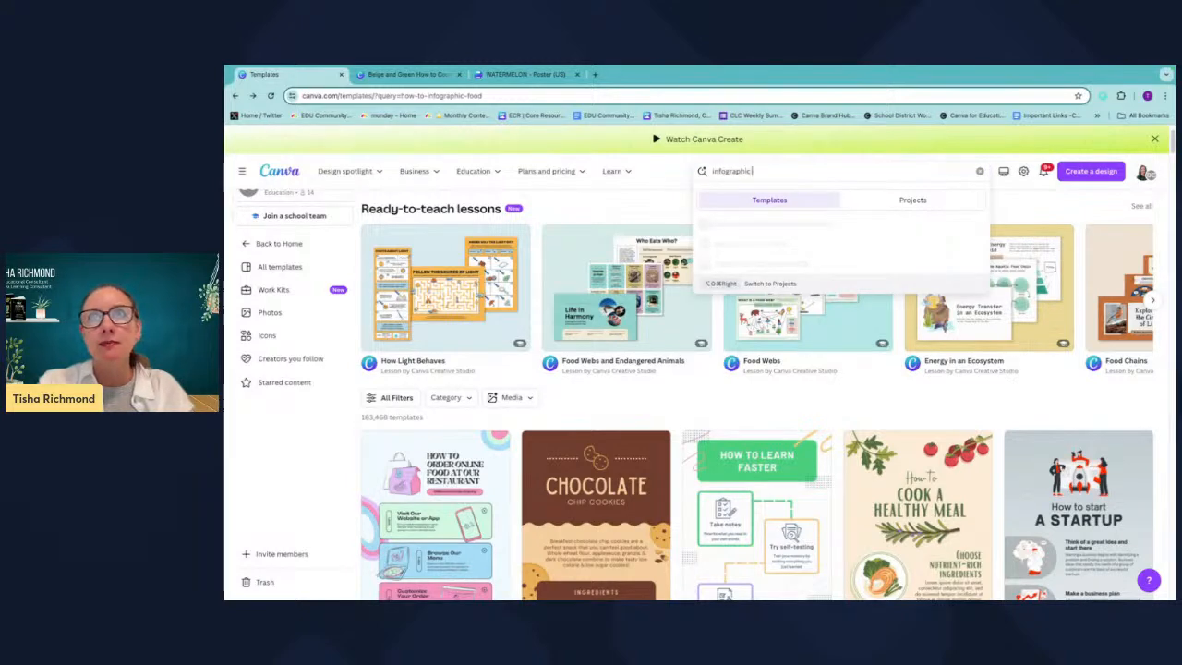
key(Return)
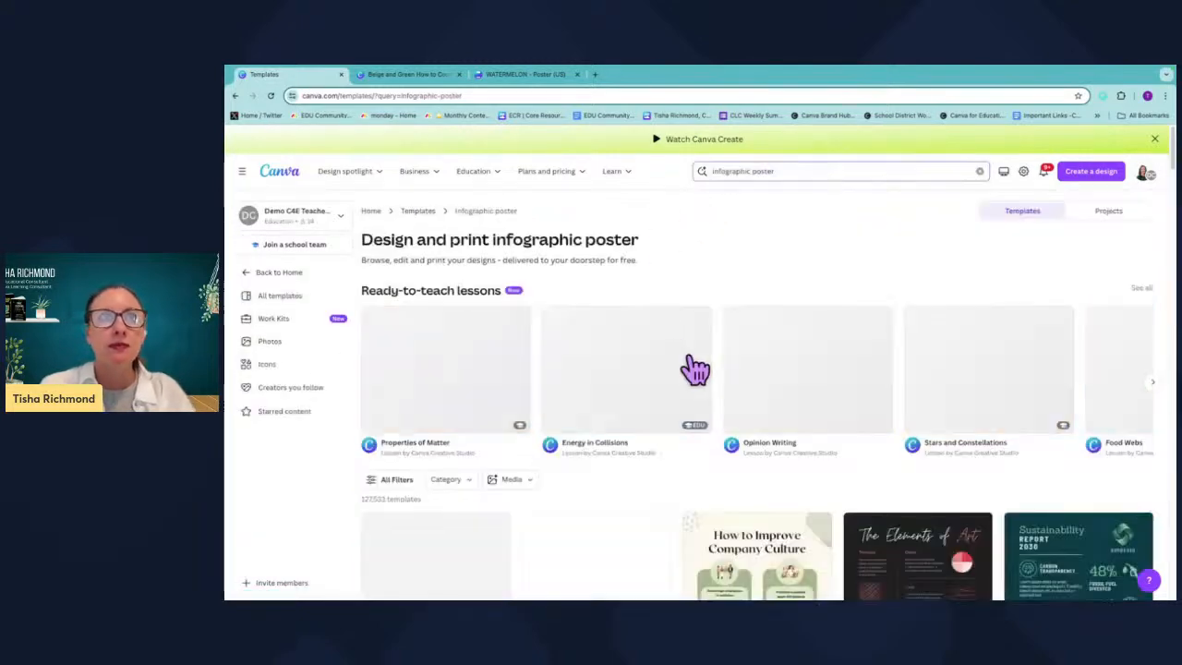
scroll(616, 443, down, 2)
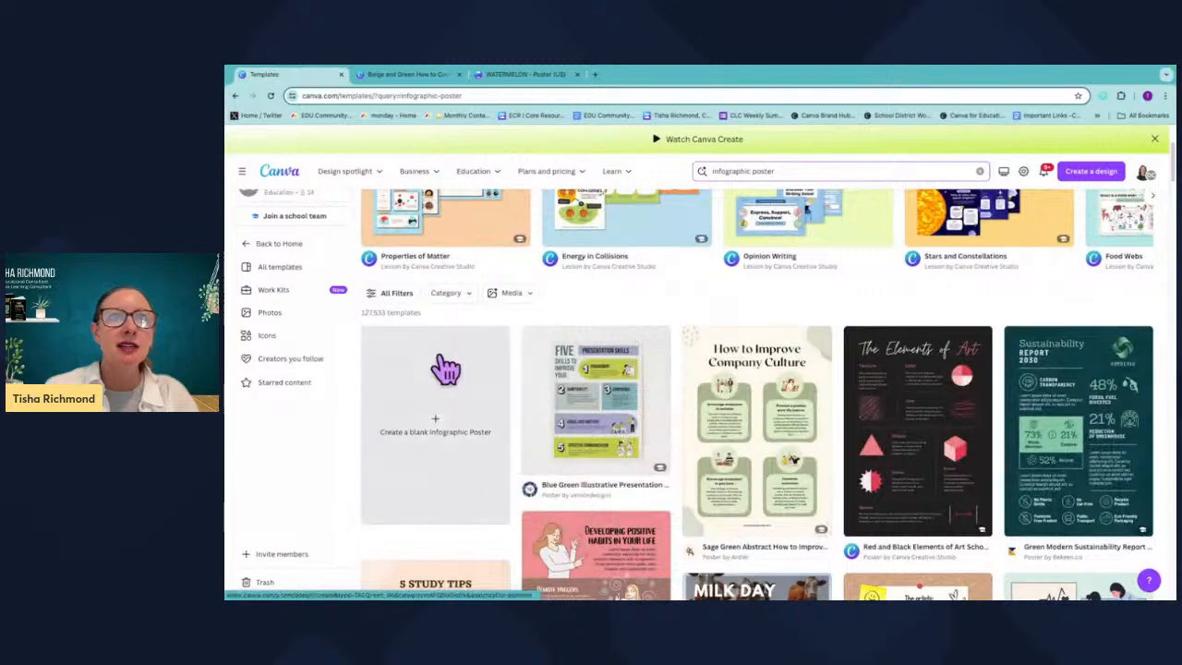
scroll(680, 422, down, 1)
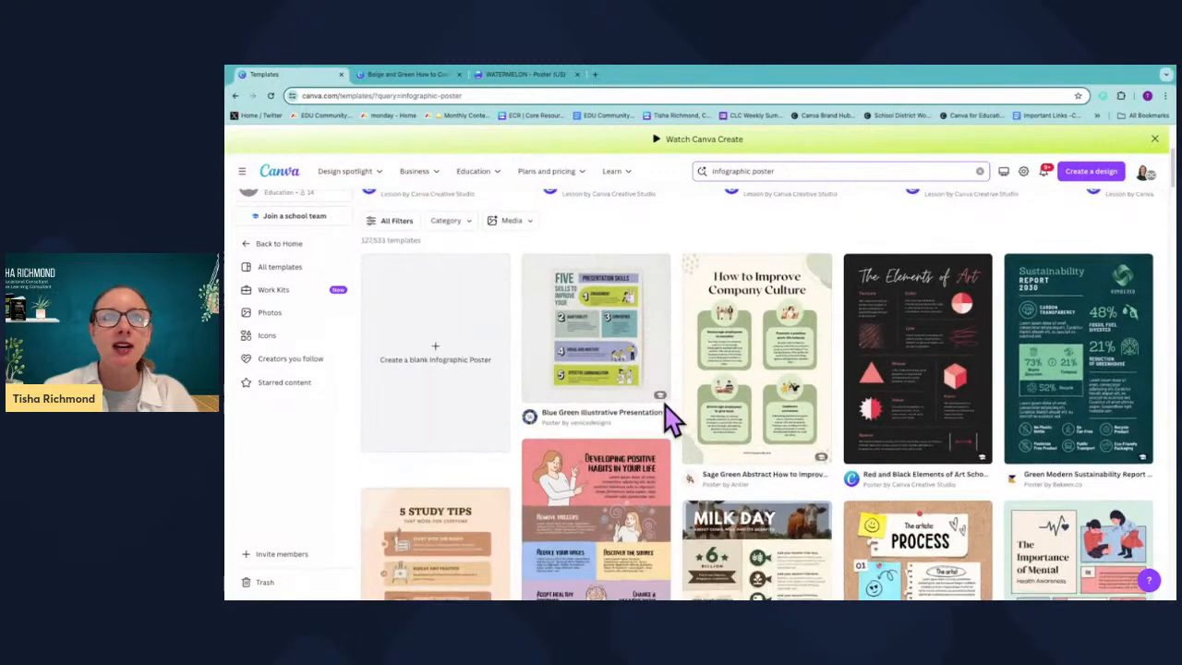
click(440, 358)
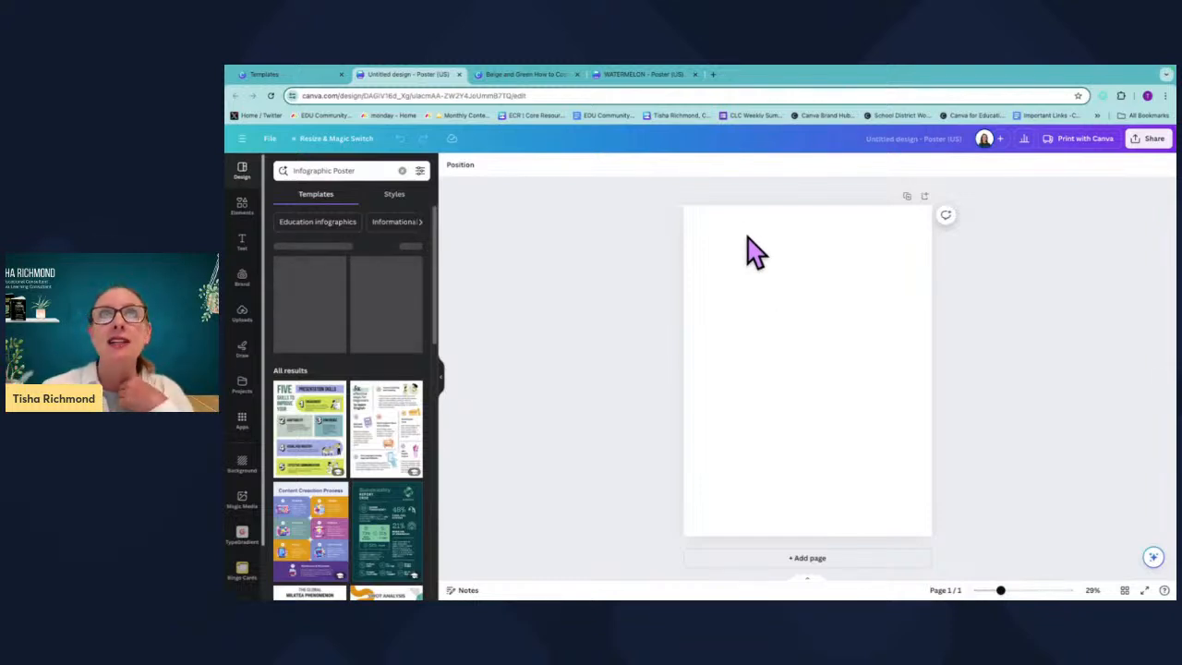
Return to the WATERMELON poster and look over its photo page and blank second page.
click(643, 75)
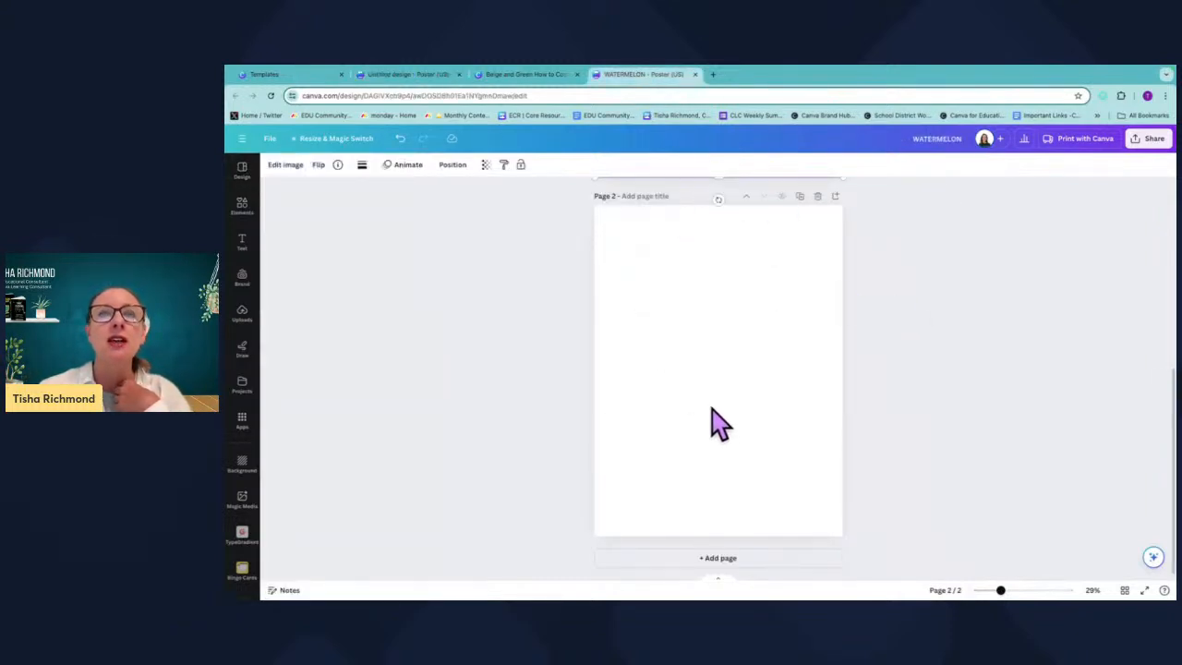
scroll(718, 428, up, 1)
scroll(718, 428, up, 3)
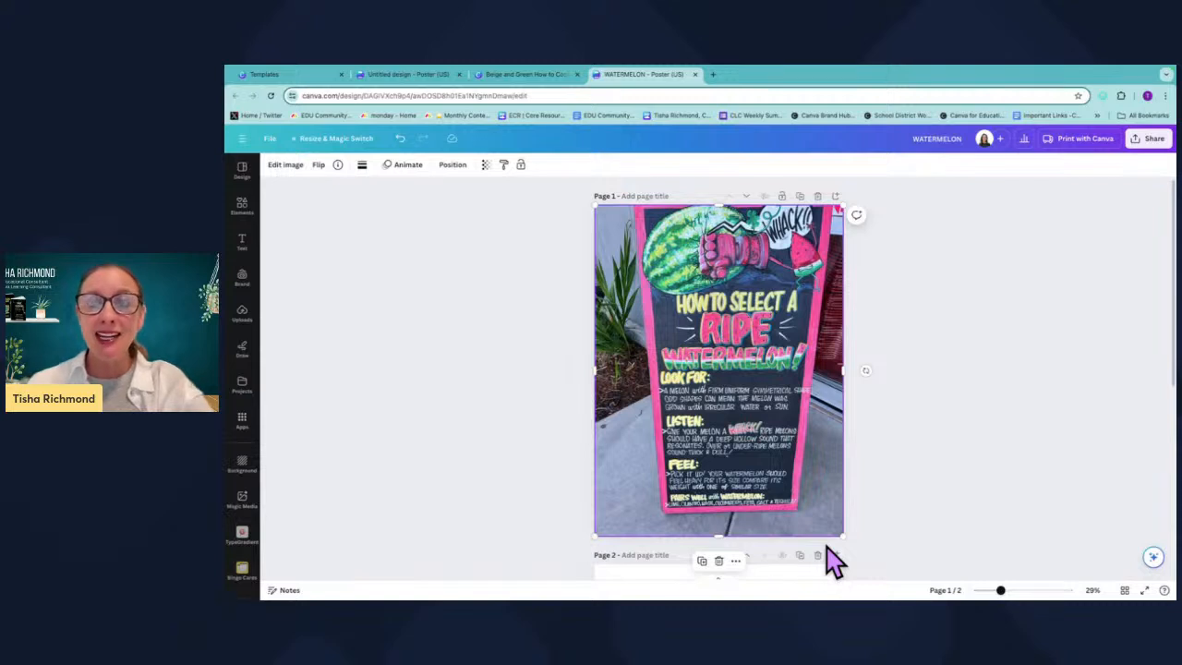
scroll(827, 546, down, 1)
scroll(828, 547, up, 1)
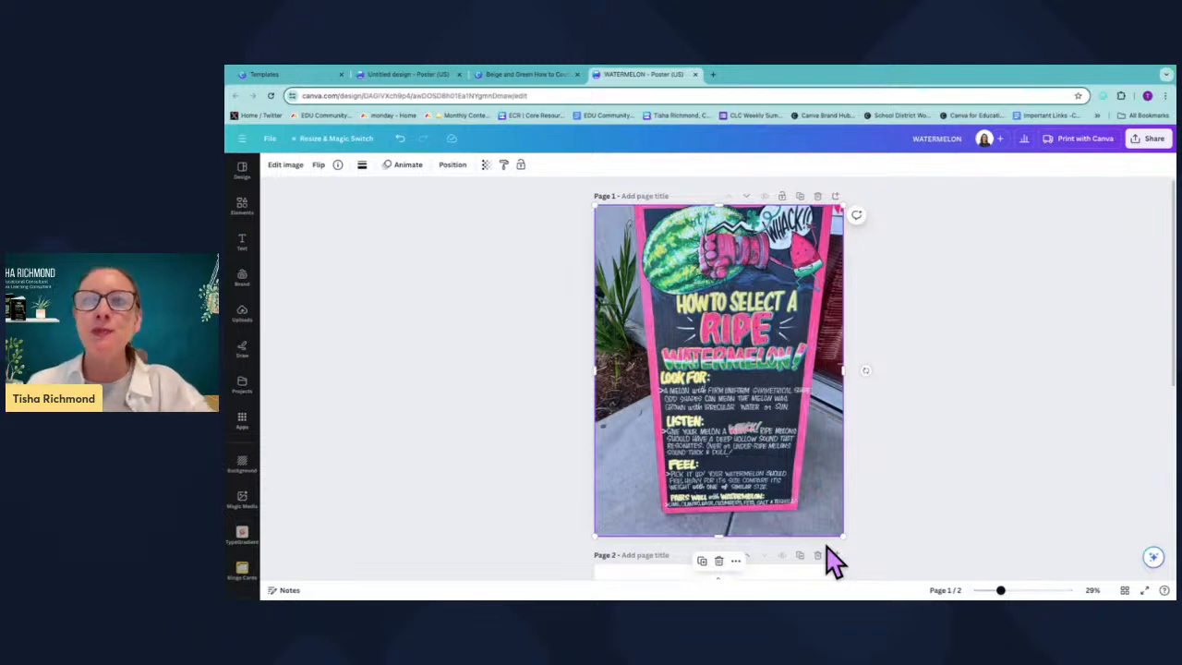
scroll(818, 567, down, 2)
scroll(817, 572, down, 1)
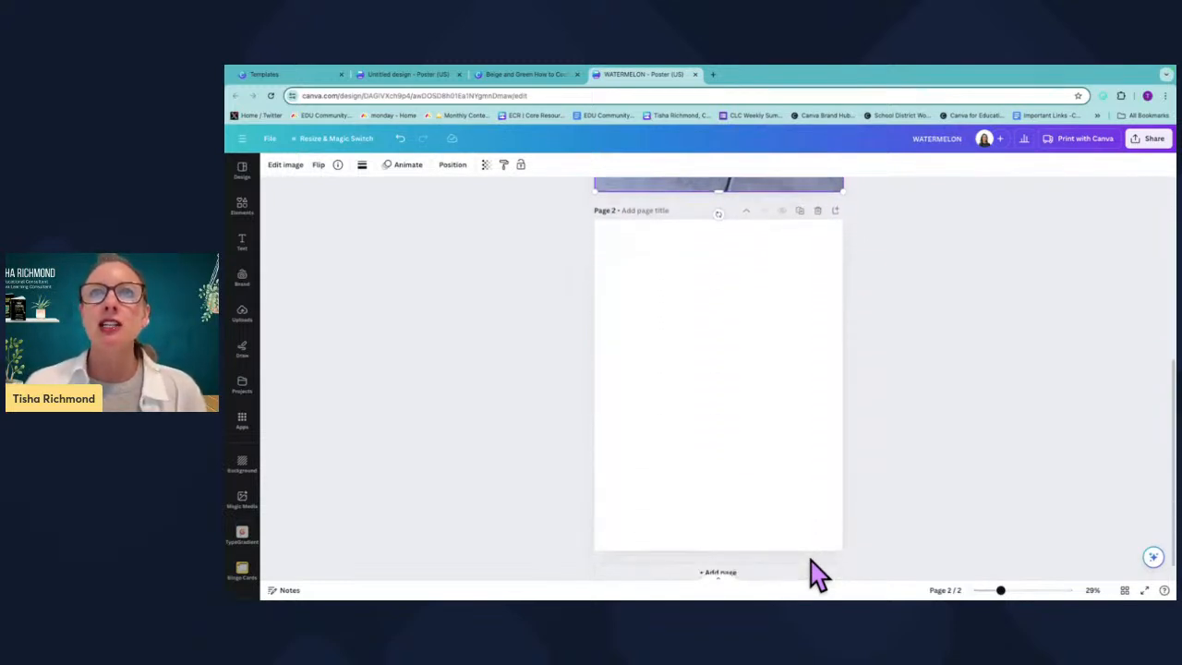
Search the photo library for black chalkboard images and browse through the results.
click(700, 286)
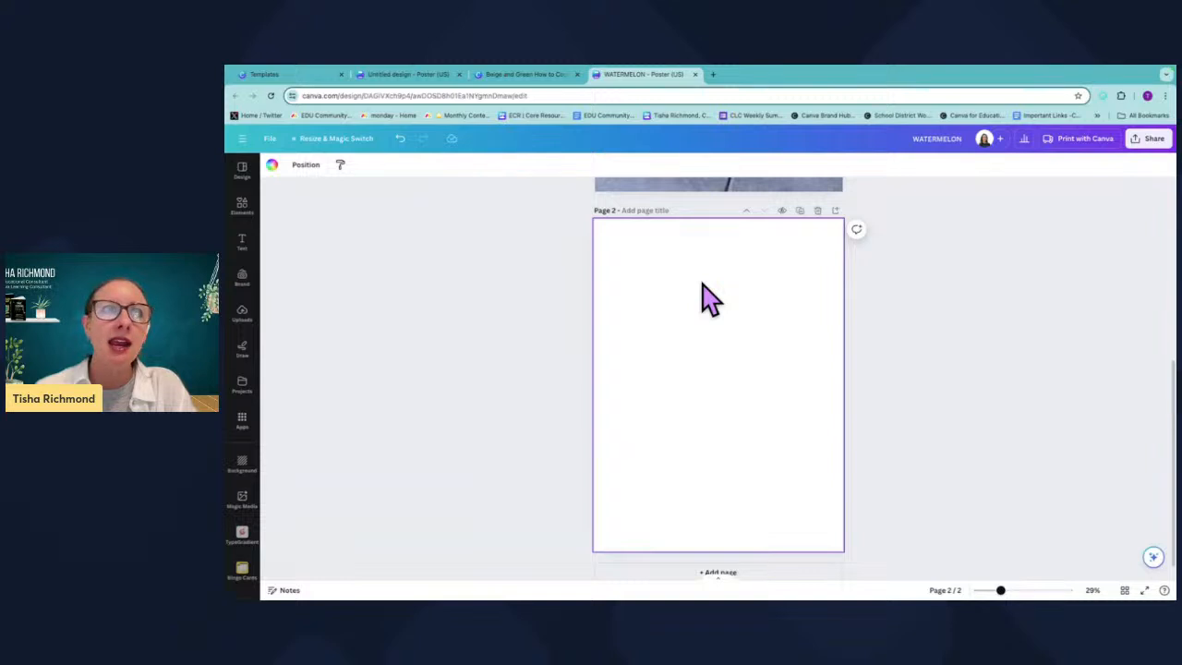
click(249, 214)
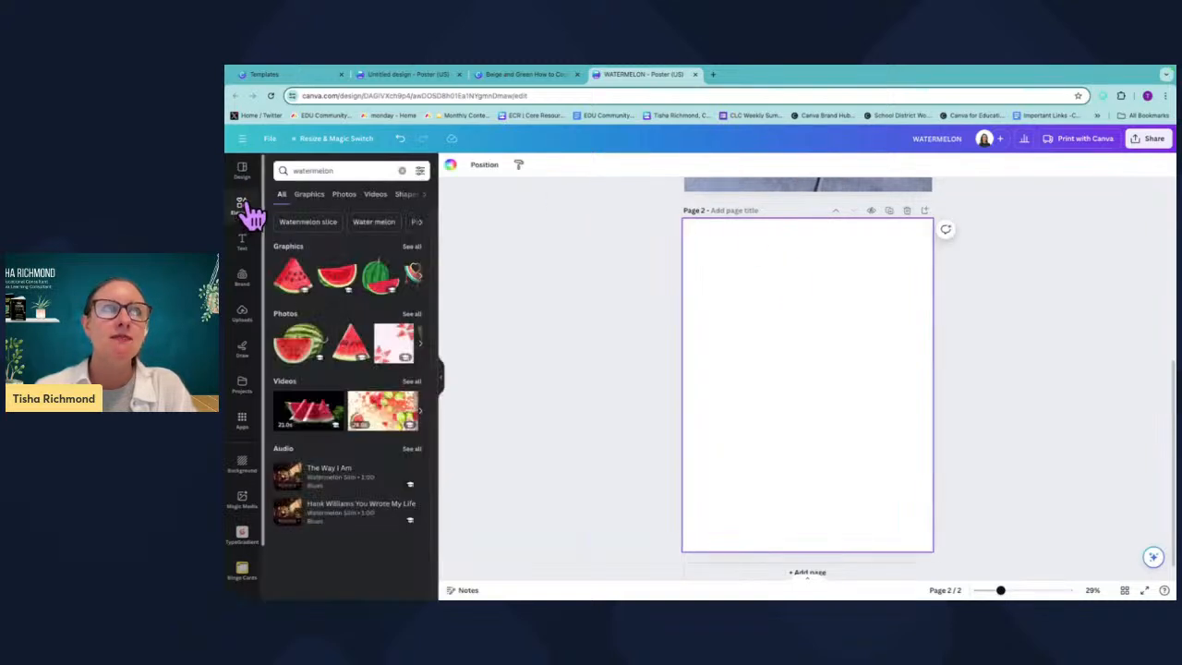
click(403, 171)
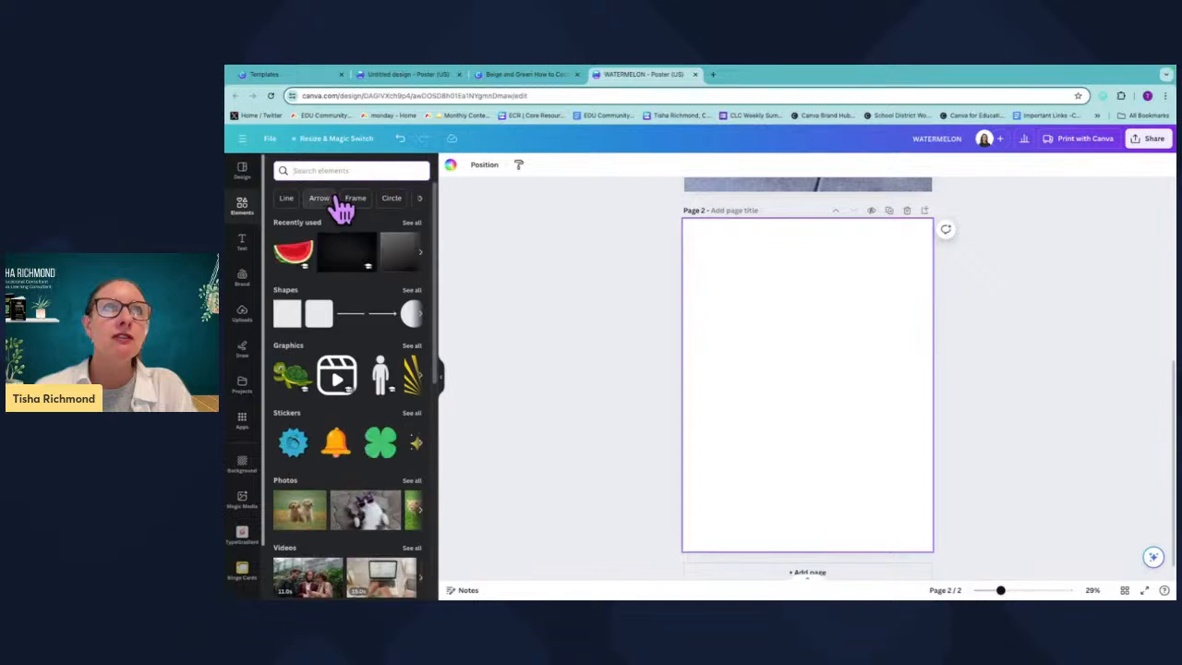
click(308, 168)
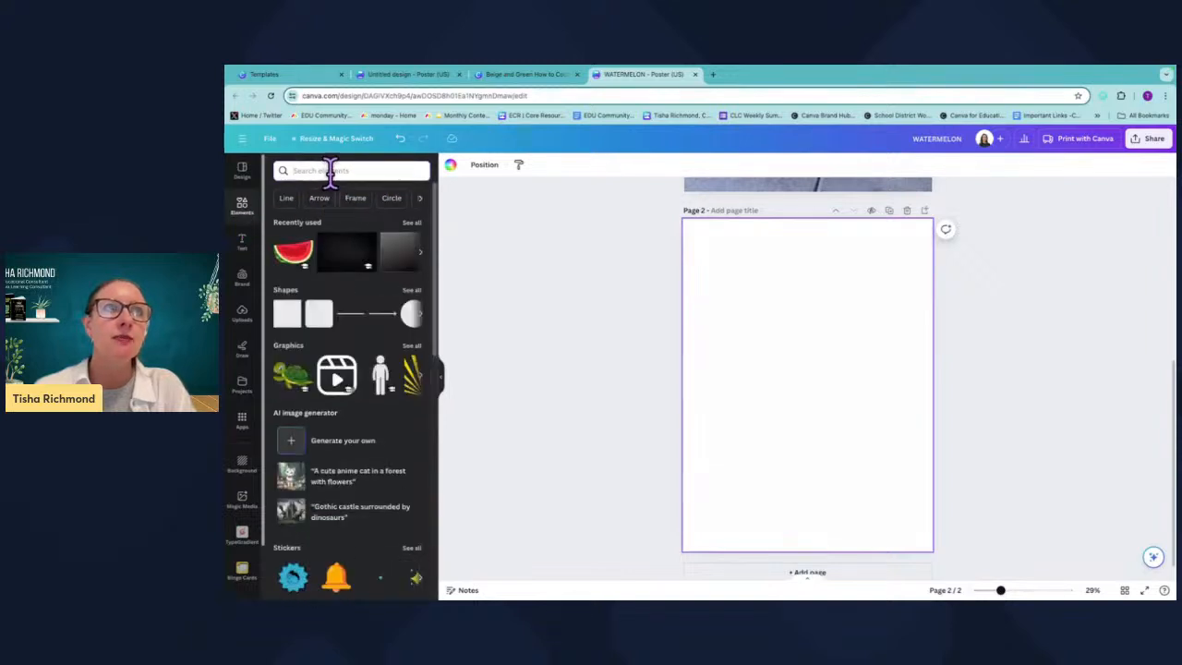
click(319, 392)
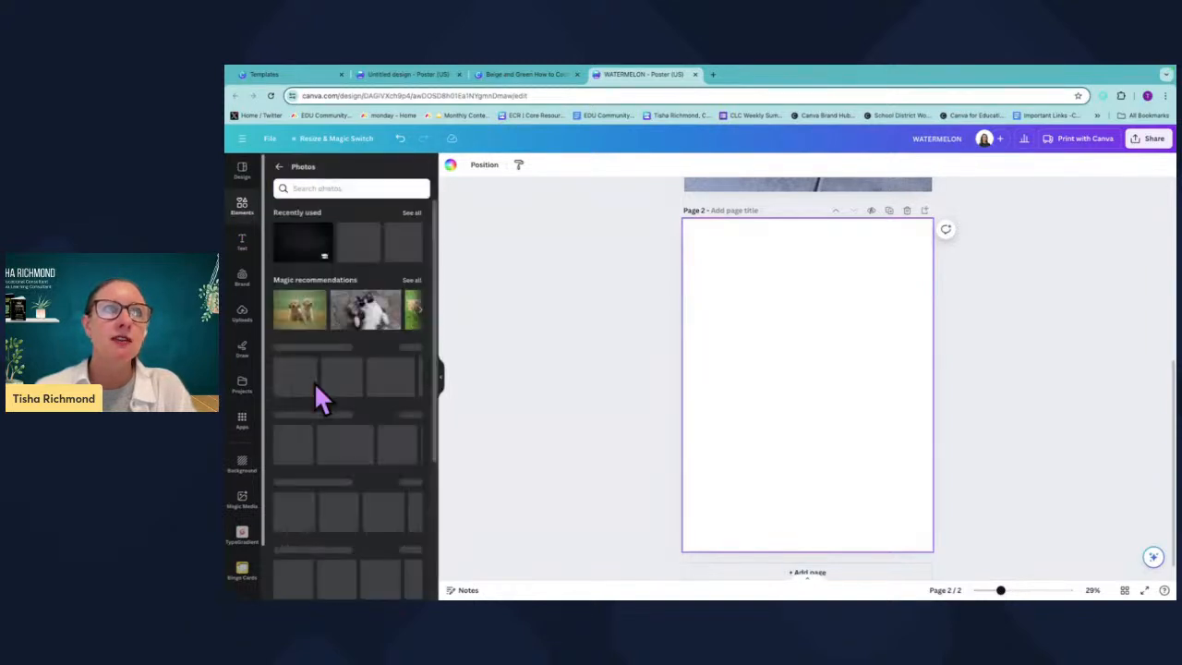
click(345, 189)
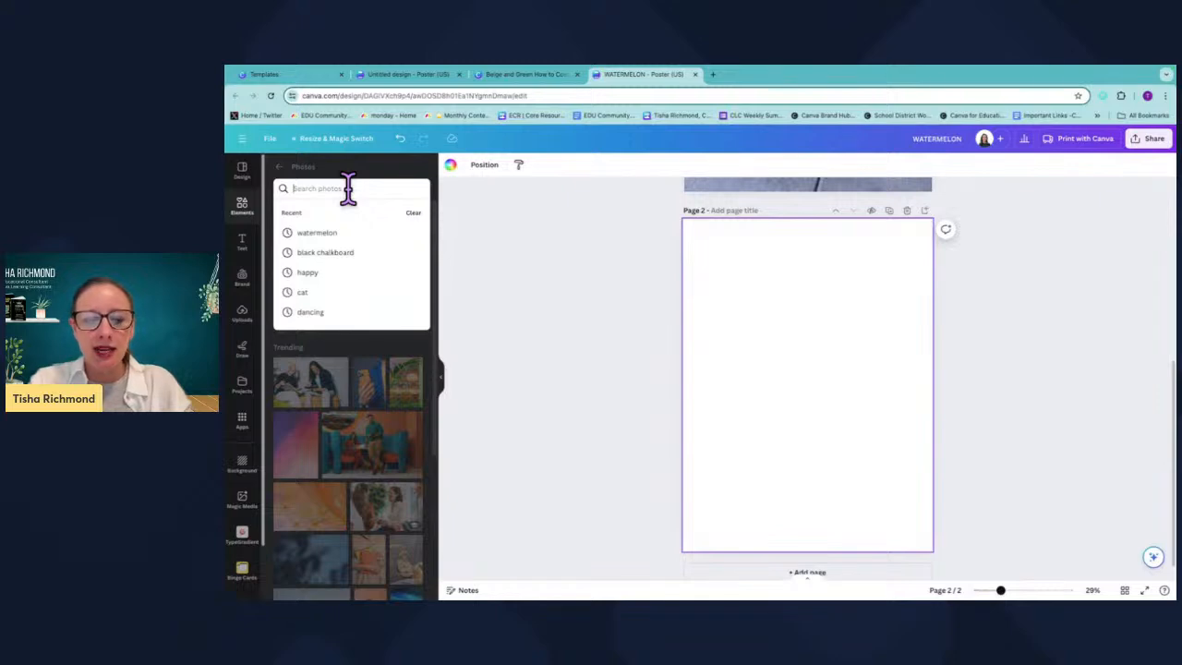
text(black chalk)
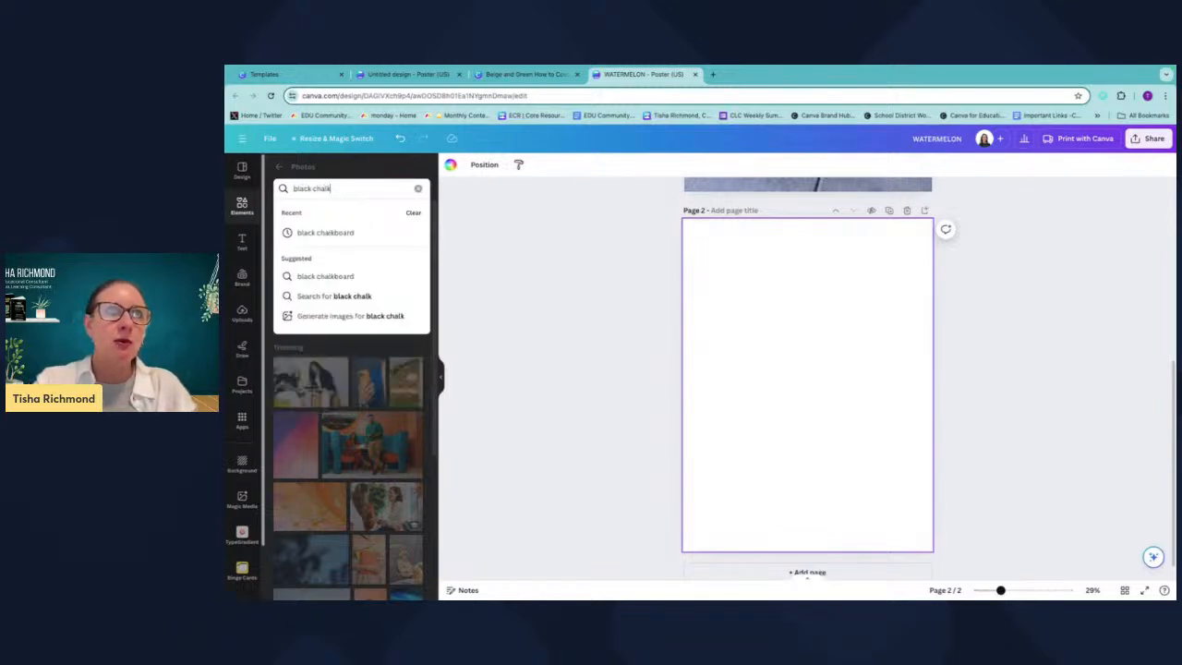
text(board)
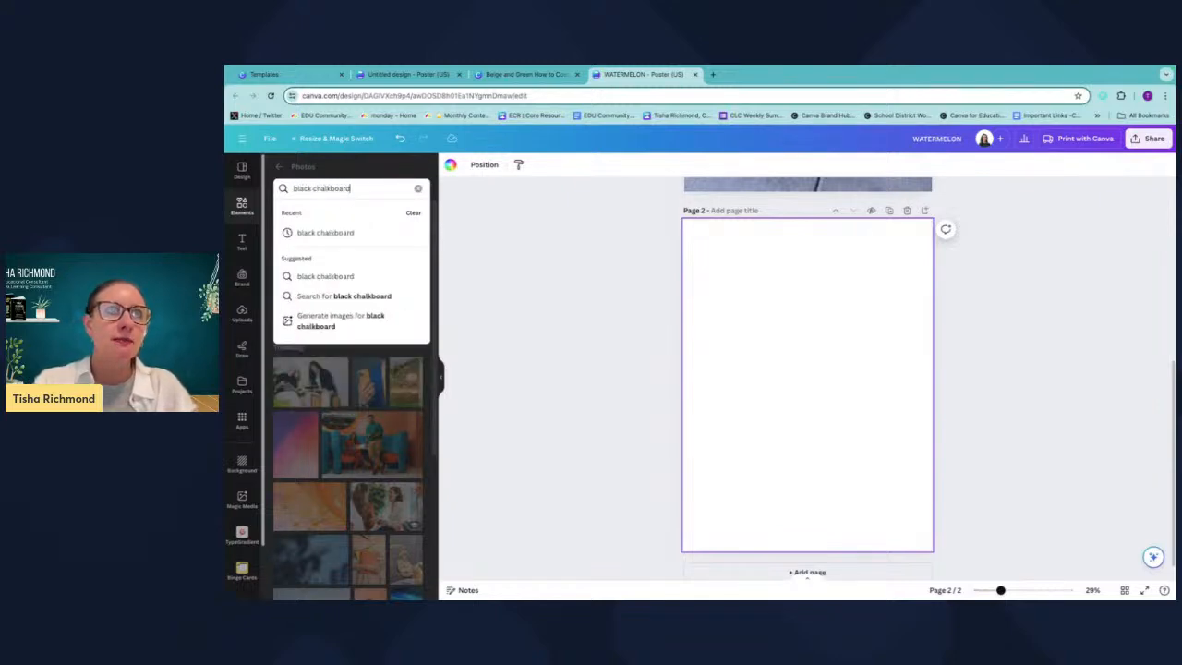
key(Return)
scroll(327, 444, down, 5)
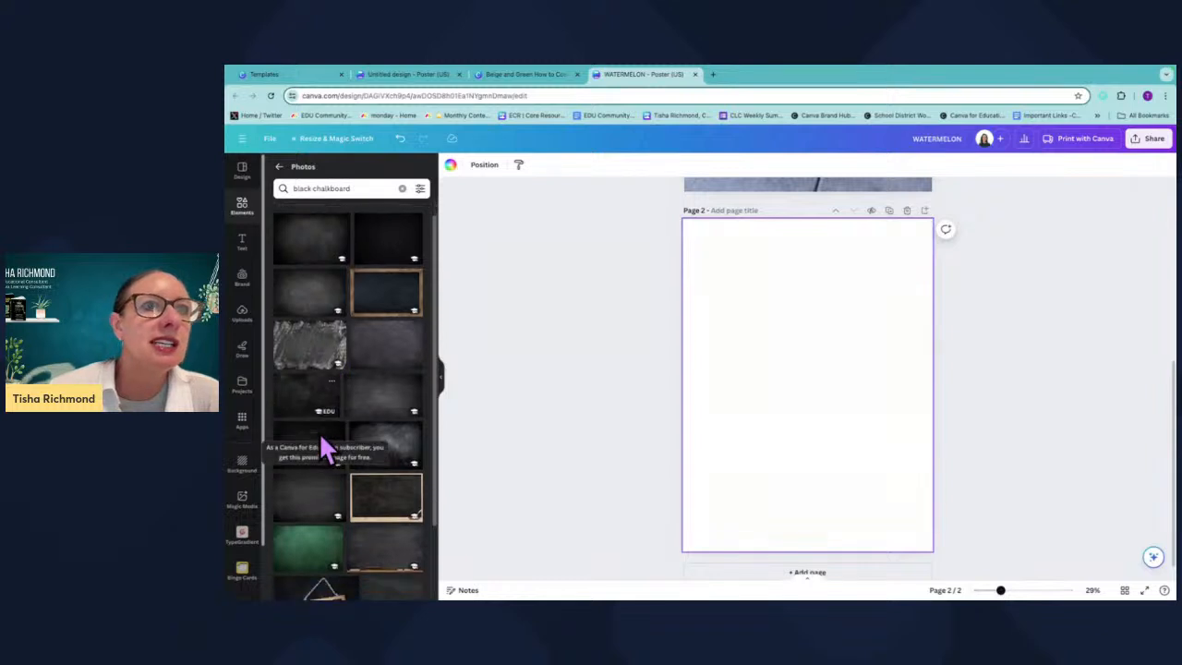
scroll(347, 560, down, 5)
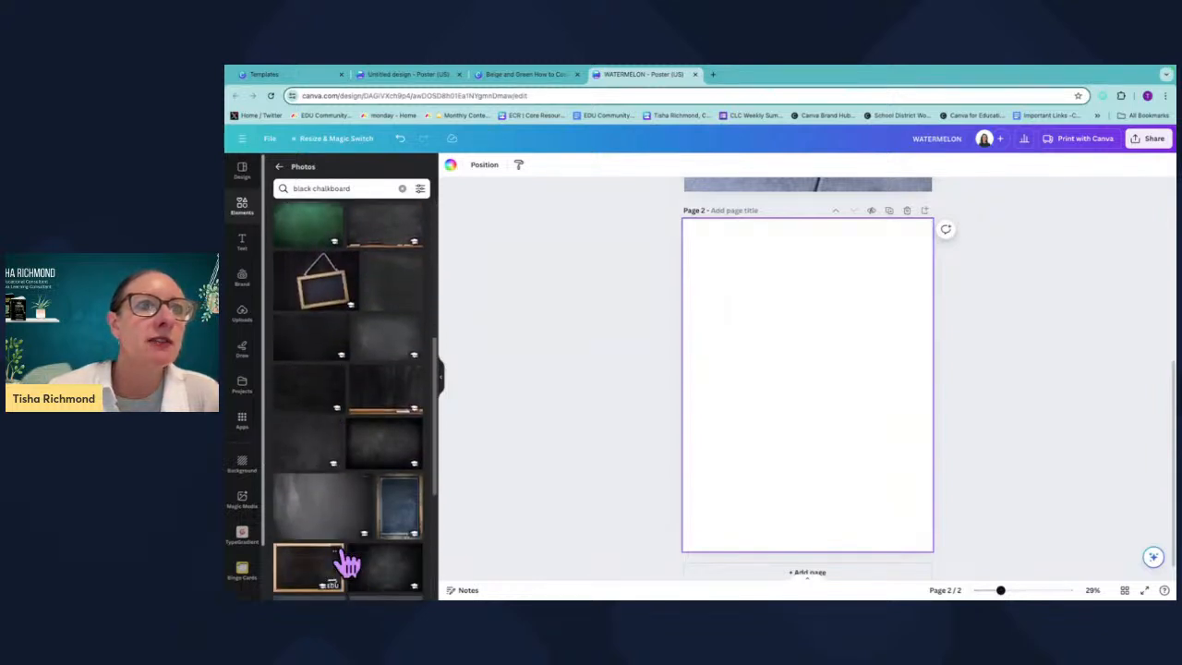
scroll(348, 560, down, 10)
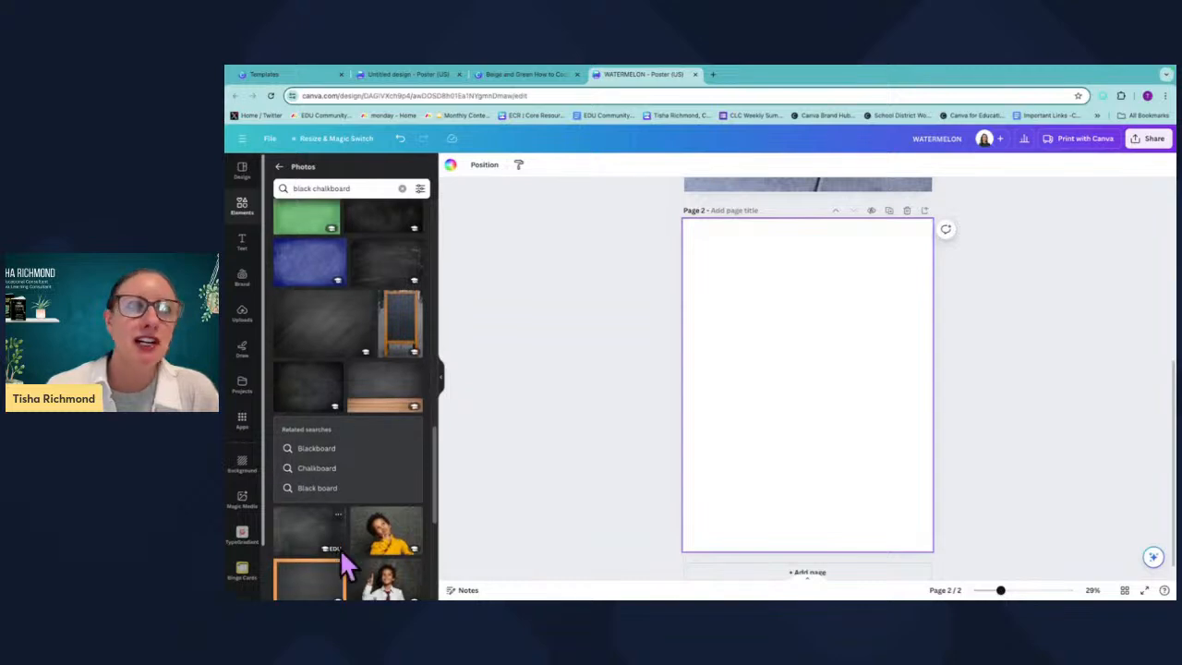
scroll(342, 551, down, 3)
scroll(341, 551, up, 5)
scroll(341, 554, down, 5)
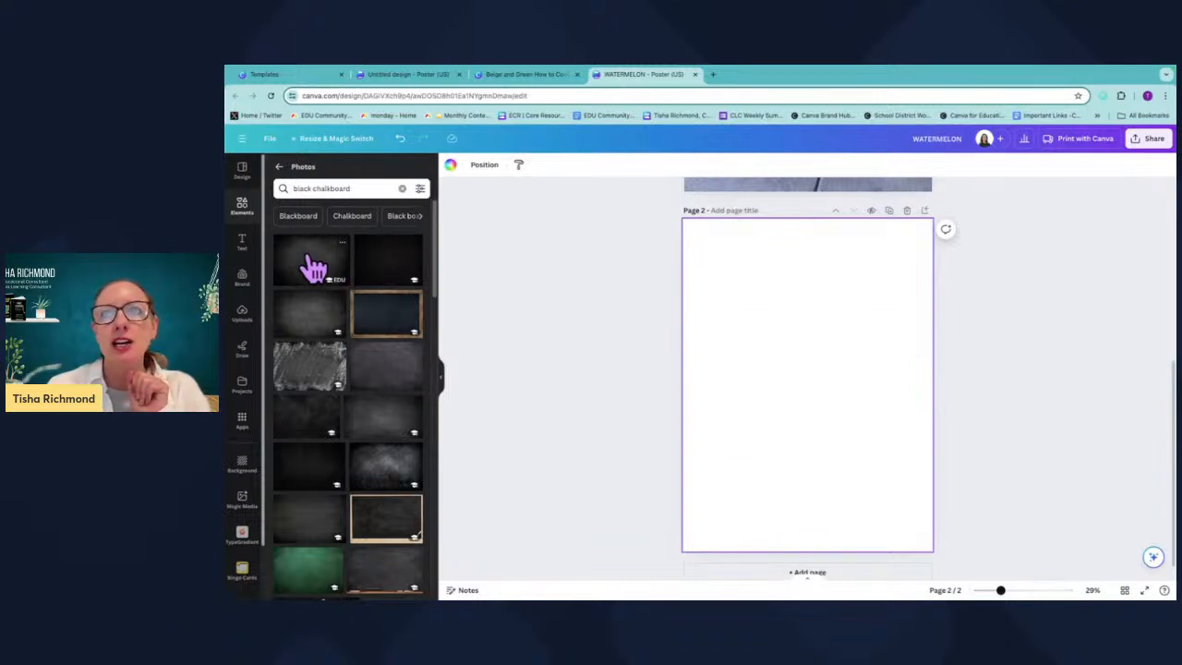
Add a dark chalkboard photo to page 2 and set it as the page background.
click(314, 267)
mouse_move(755, 381)
mouse_down()
mouse_move(760, 340)
mouse_move(756, 368)
mouse_up()
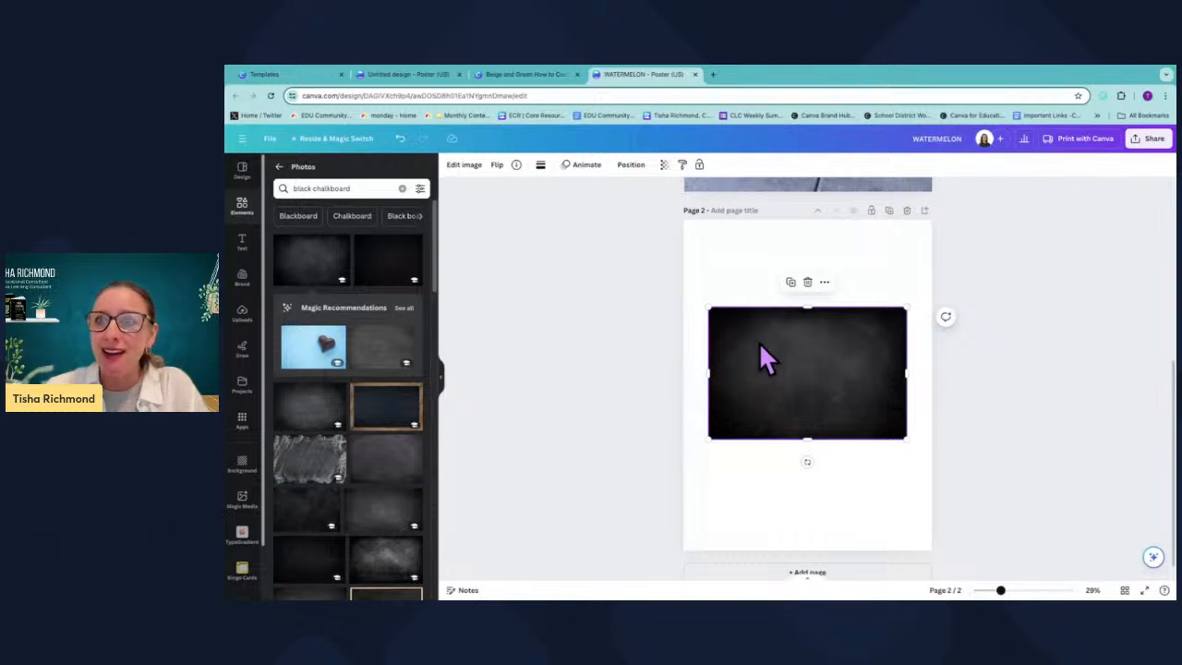
click(824, 282)
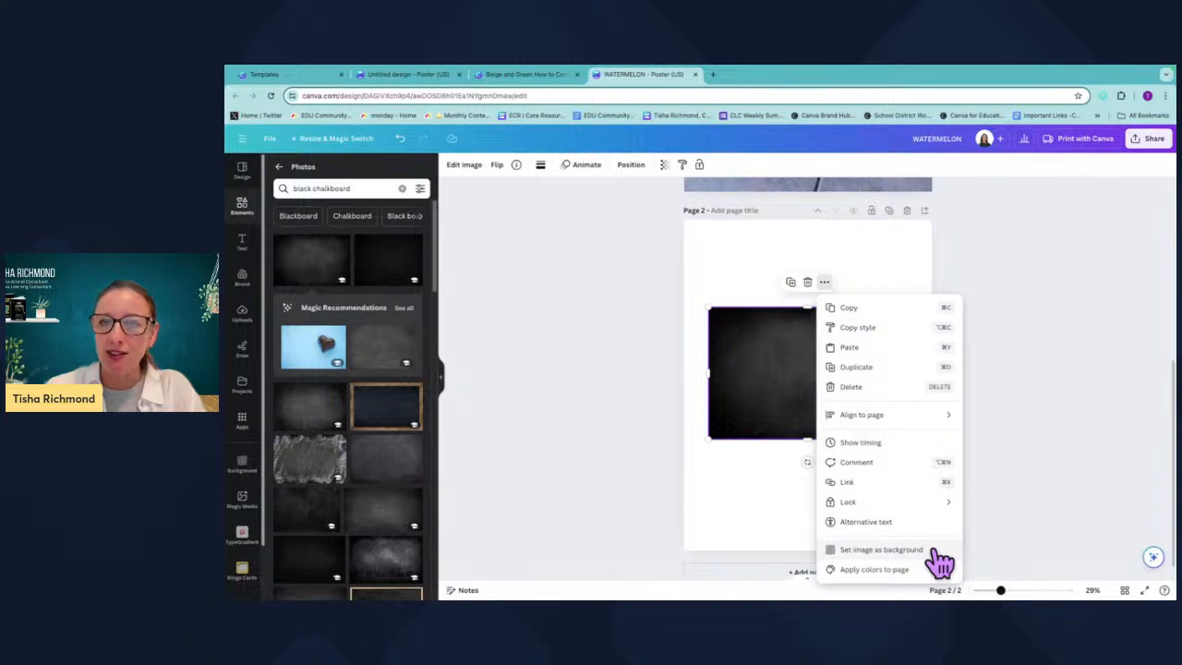
click(881, 549)
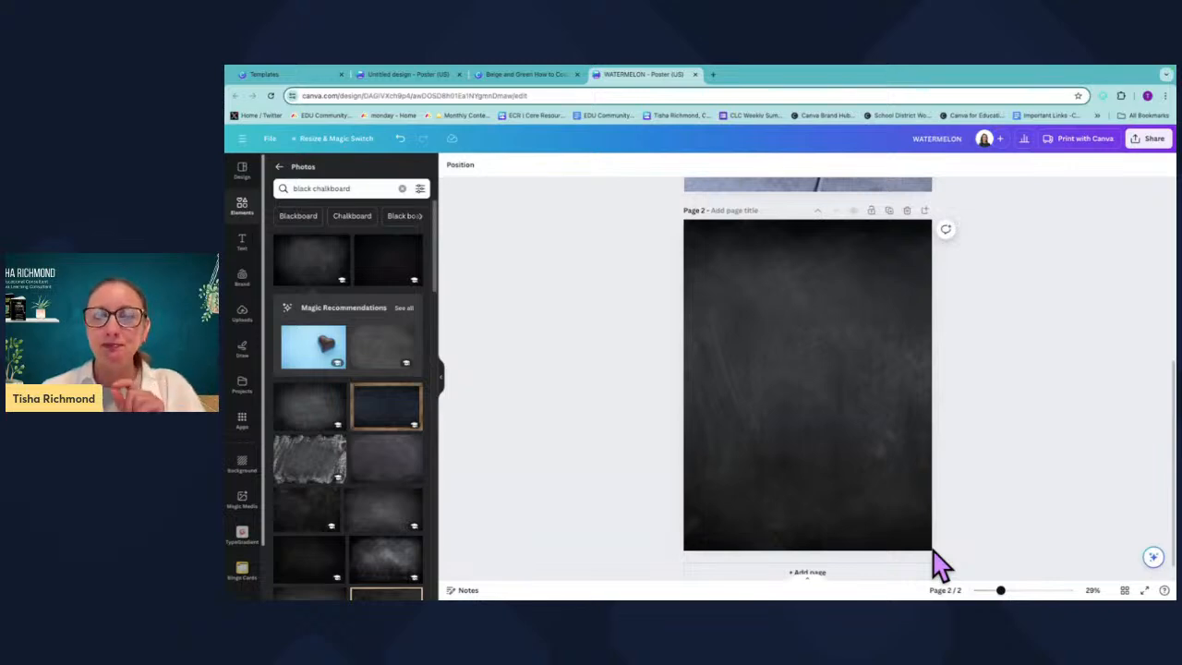
Add a square shape, stretch it over the whole of page 2, and make its fill transparent.
scroll(820, 430, up, 4)
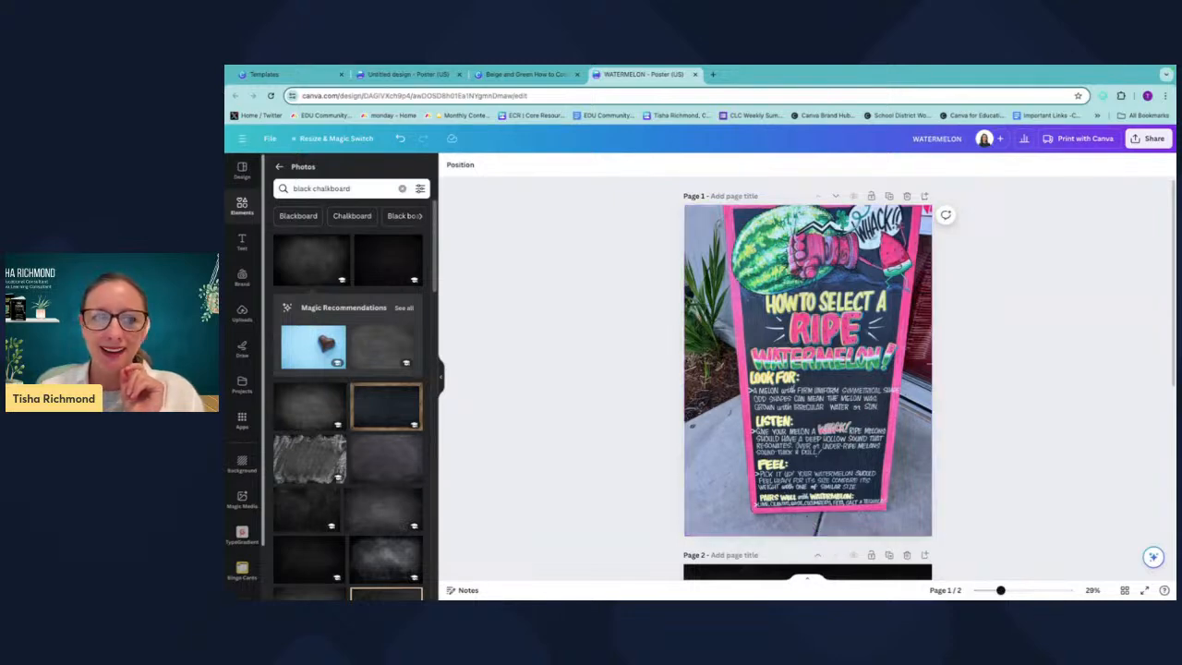
scroll(803, 540, down, 4)
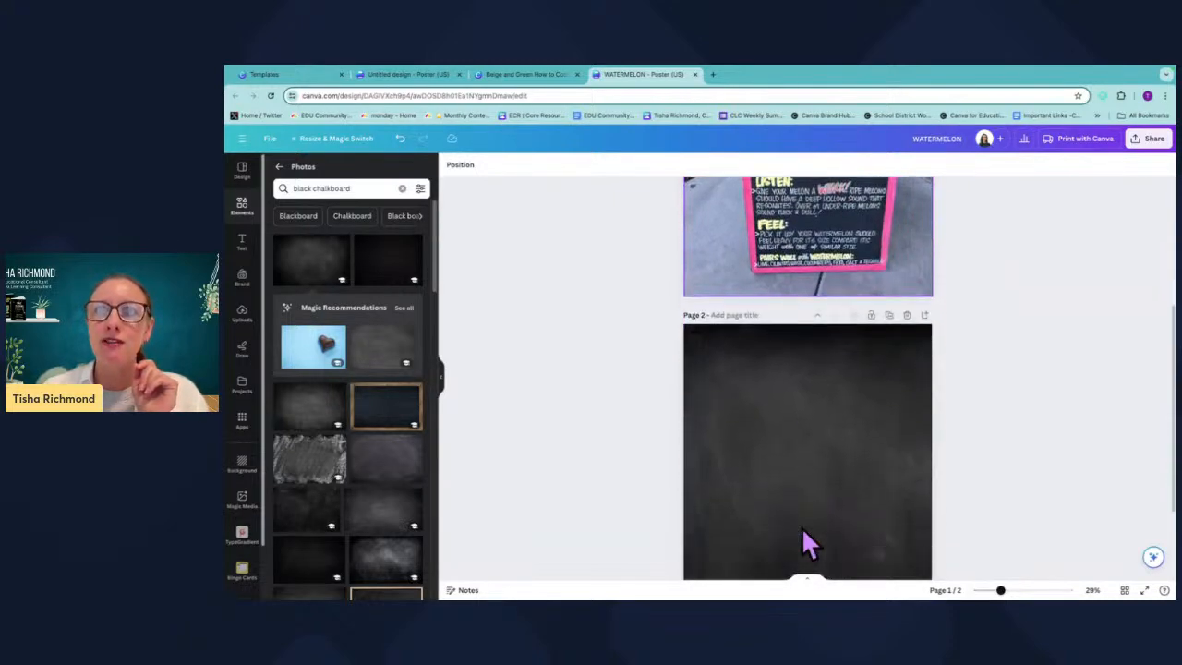
click(756, 408)
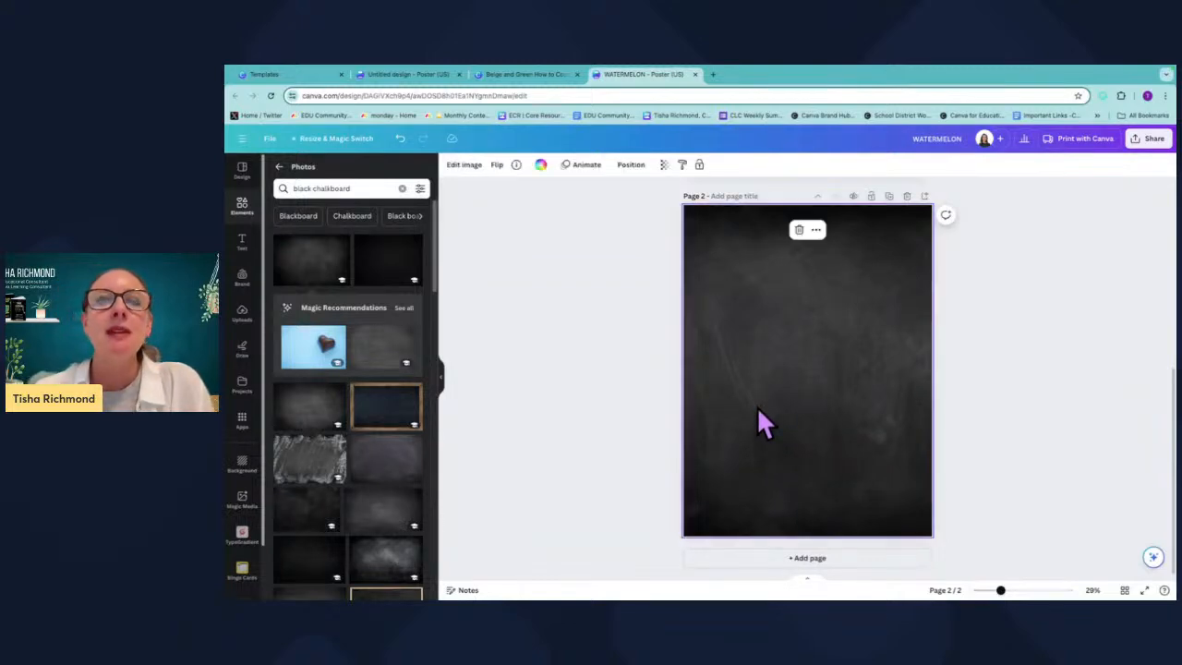
click(279, 168)
click(245, 215)
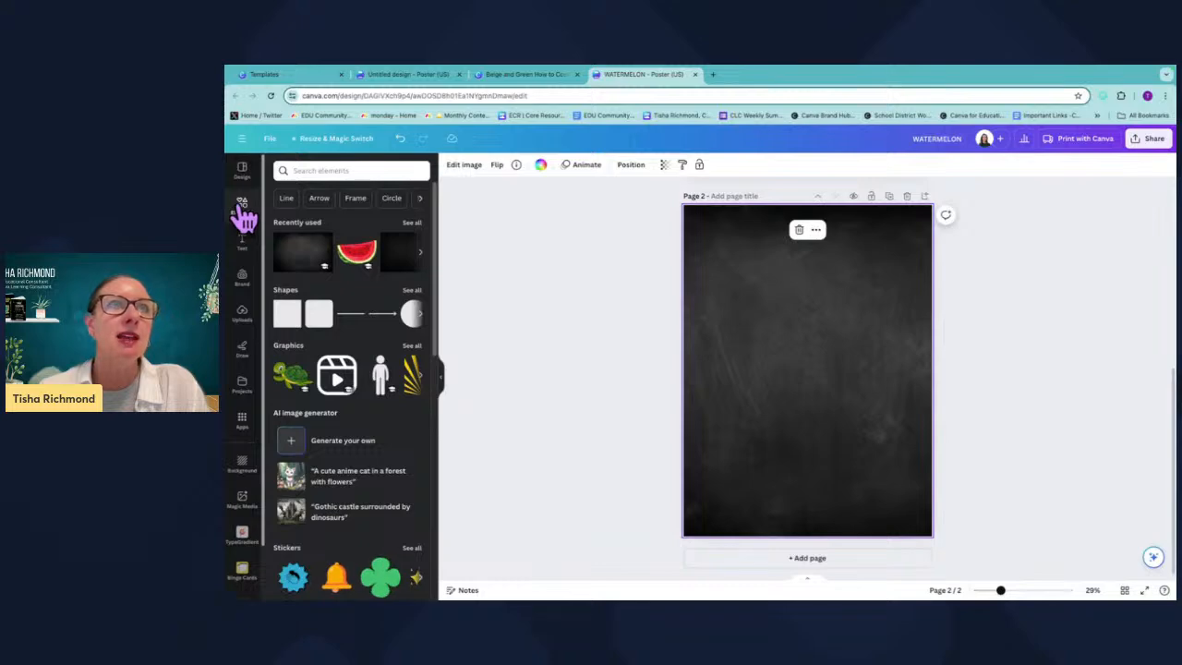
click(287, 319)
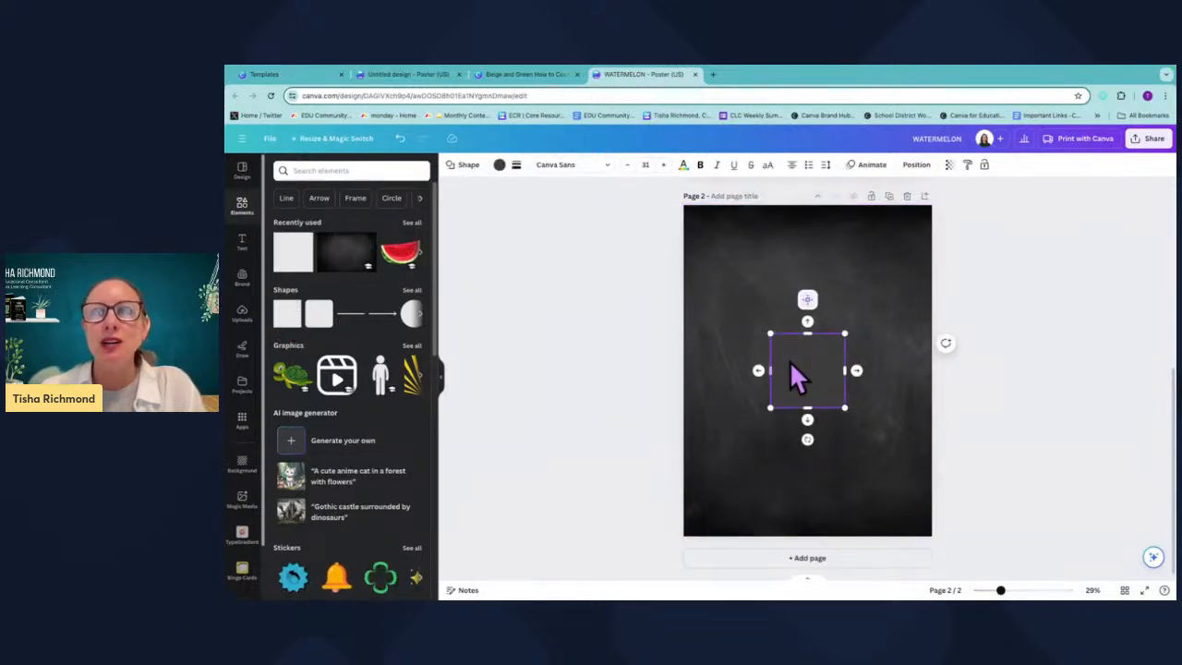
drag(815, 369, 720, 227)
drag(757, 276, 924, 531)
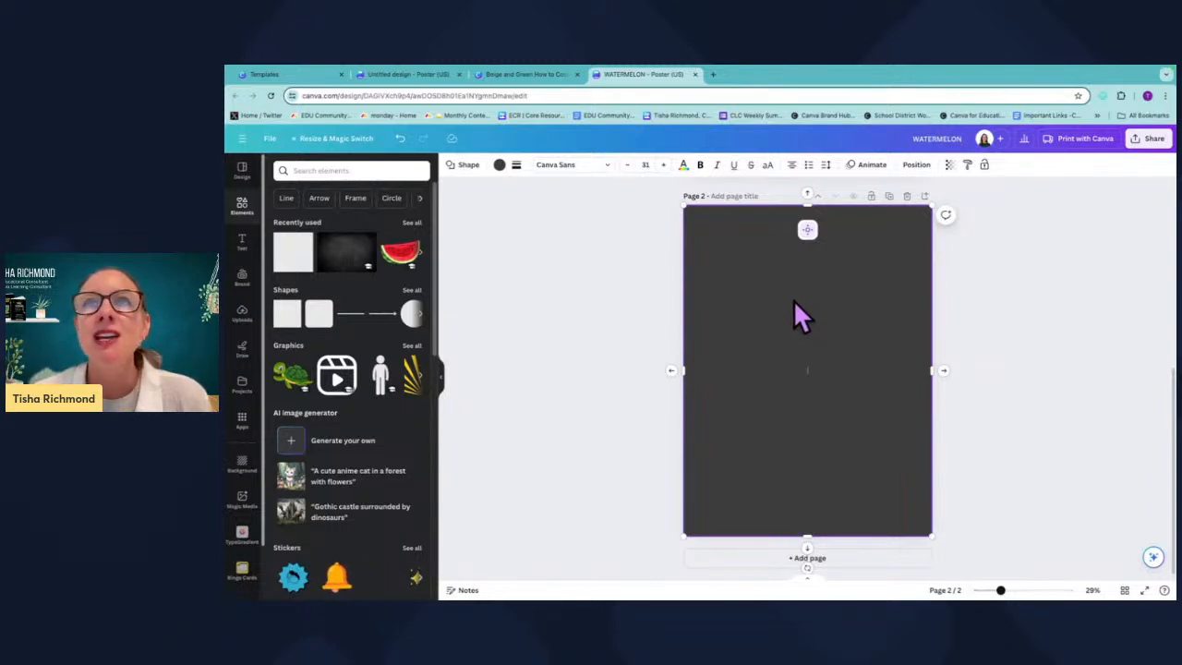
click(499, 166)
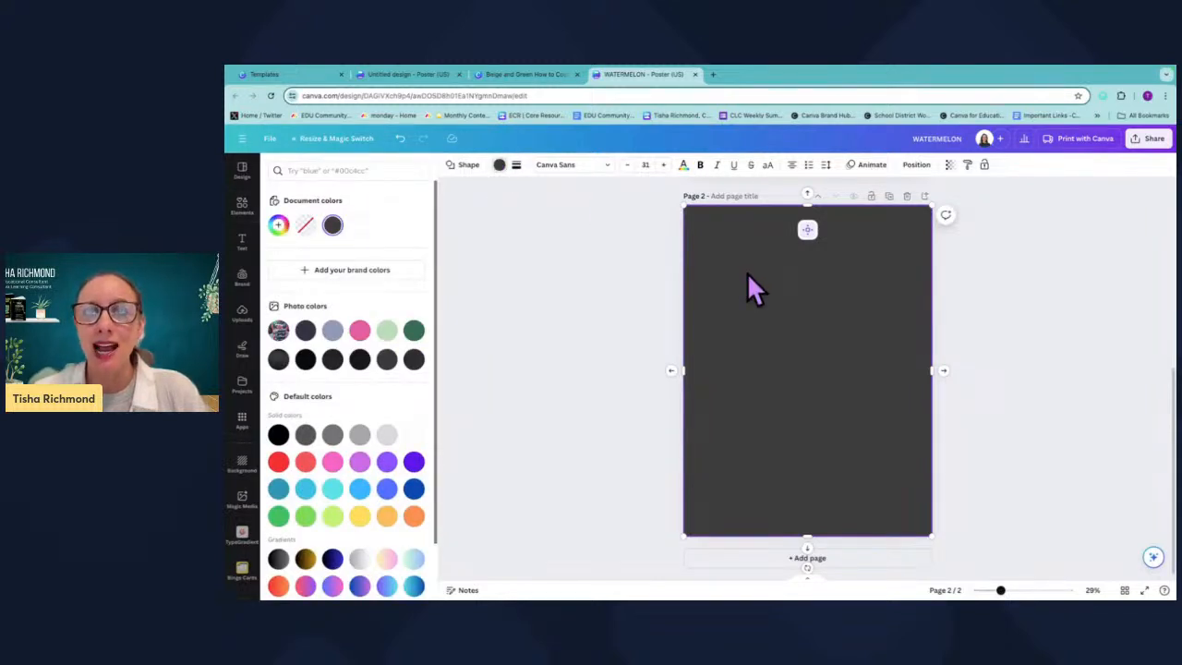
click(306, 225)
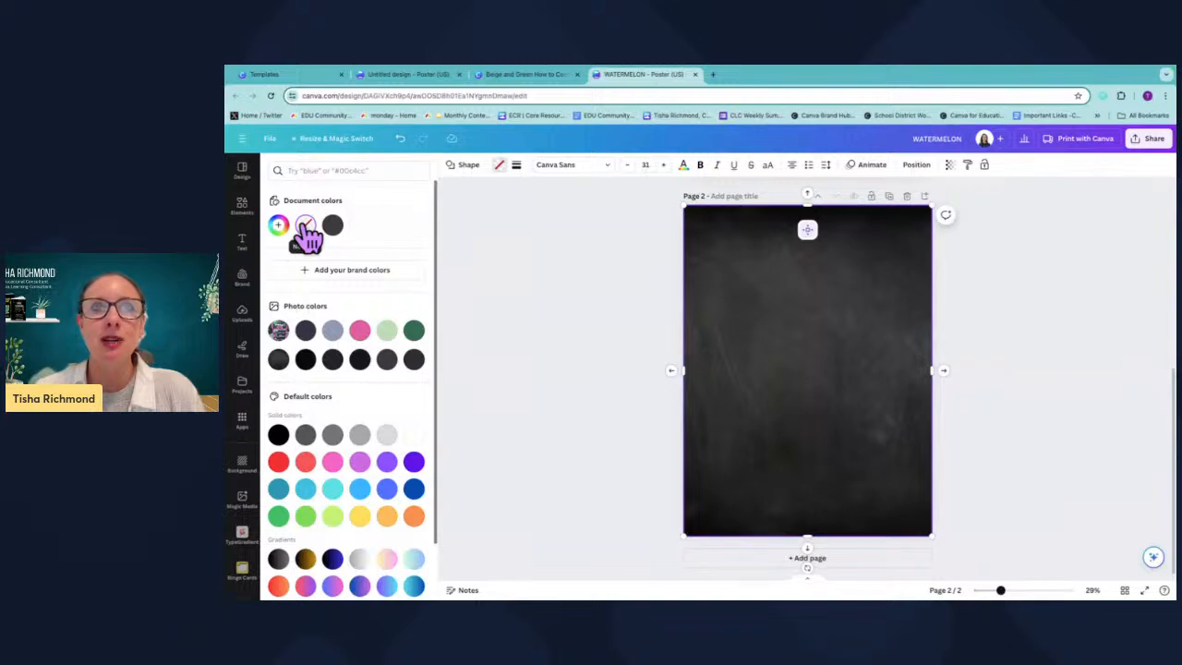
Give the square a solid pink border with a border weight of 42.
click(516, 166)
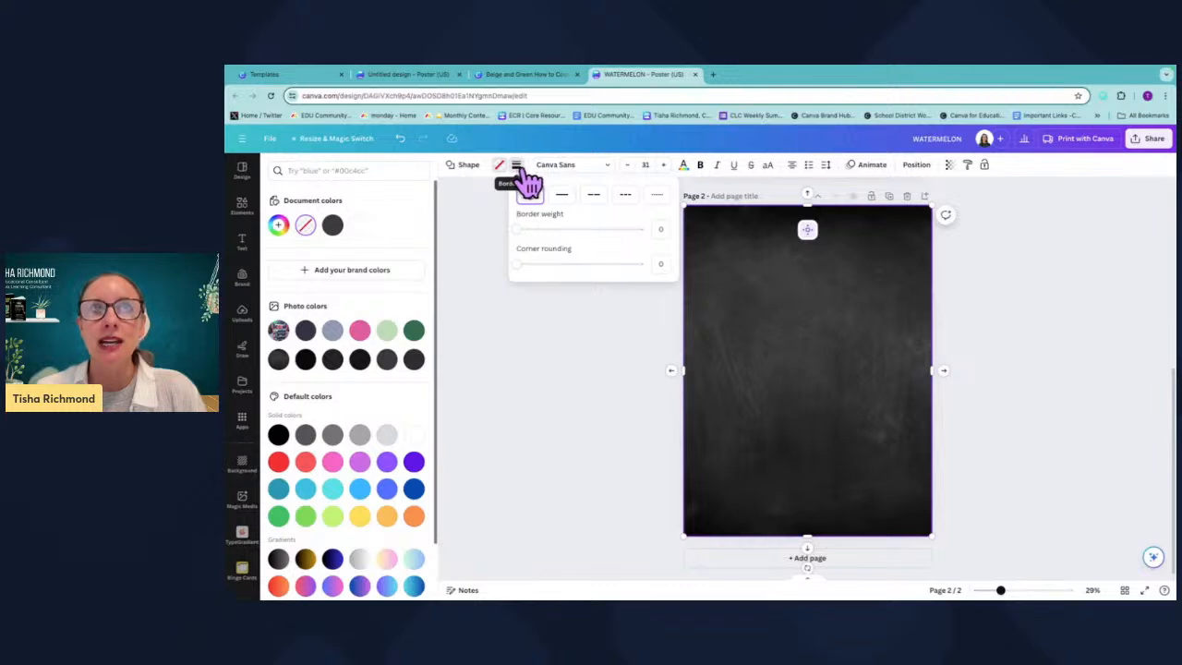
click(522, 229)
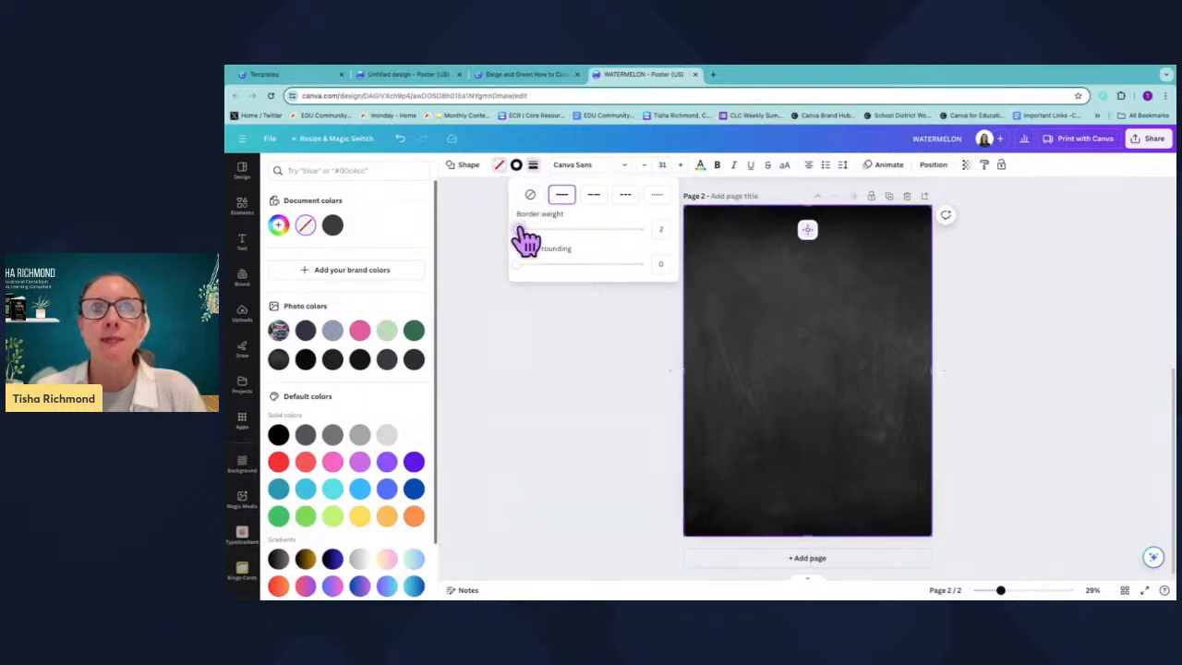
click(516, 165)
click(361, 332)
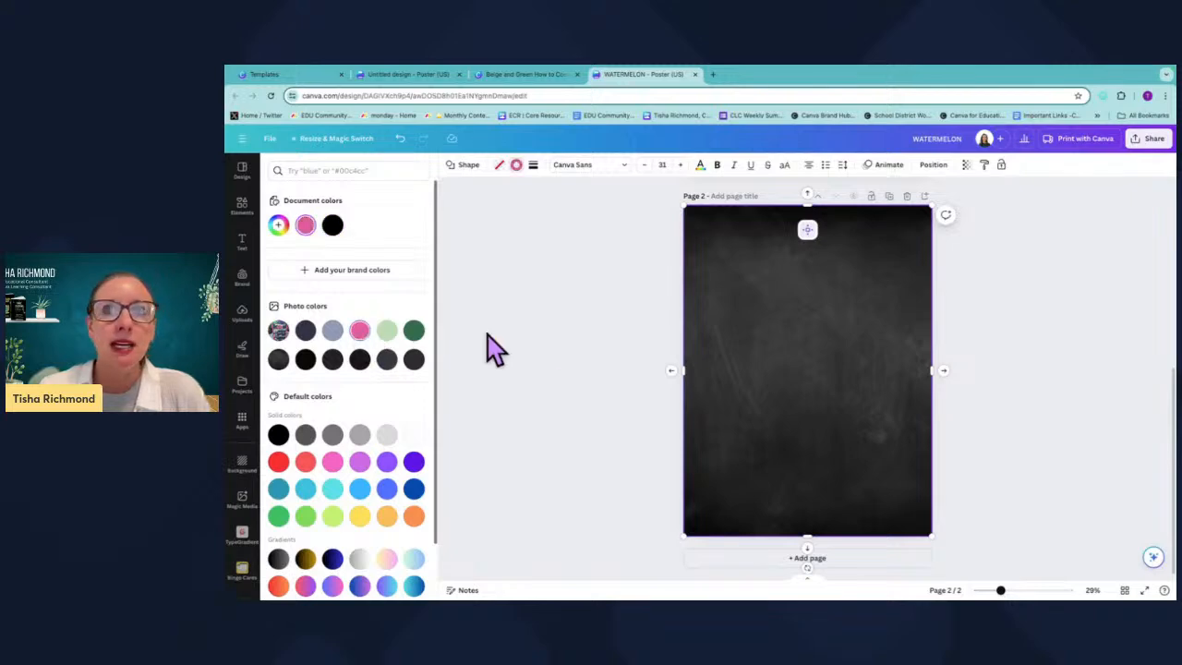
click(533, 166)
click(534, 231)
drag(534, 232, 587, 230)
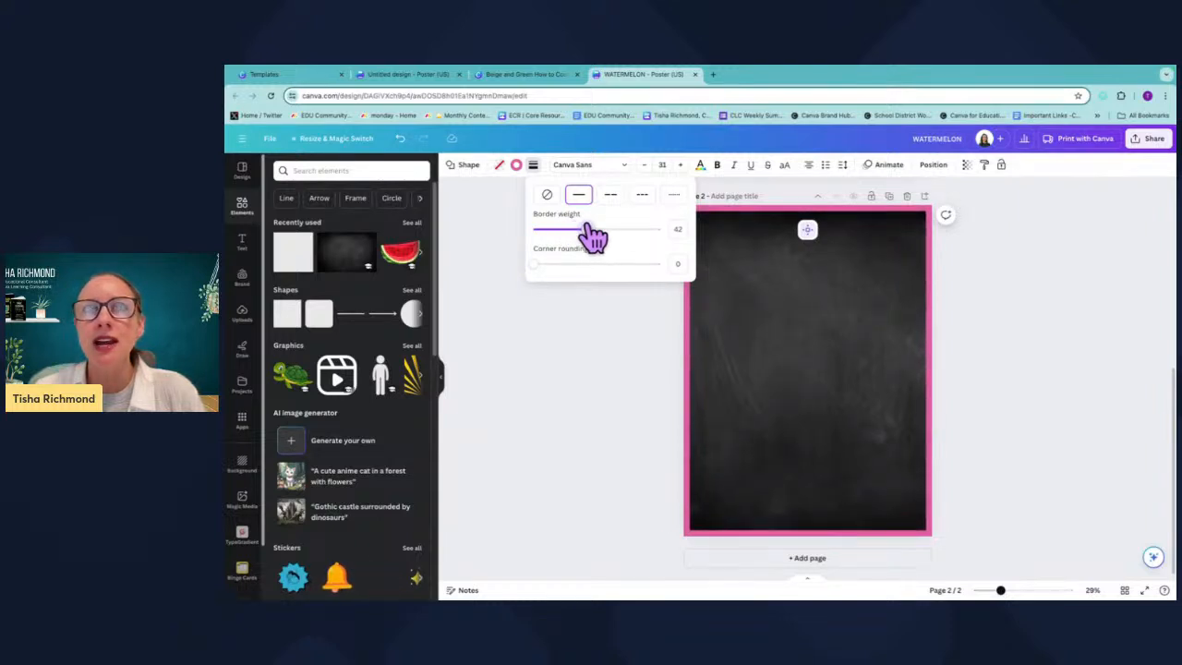
click(759, 325)
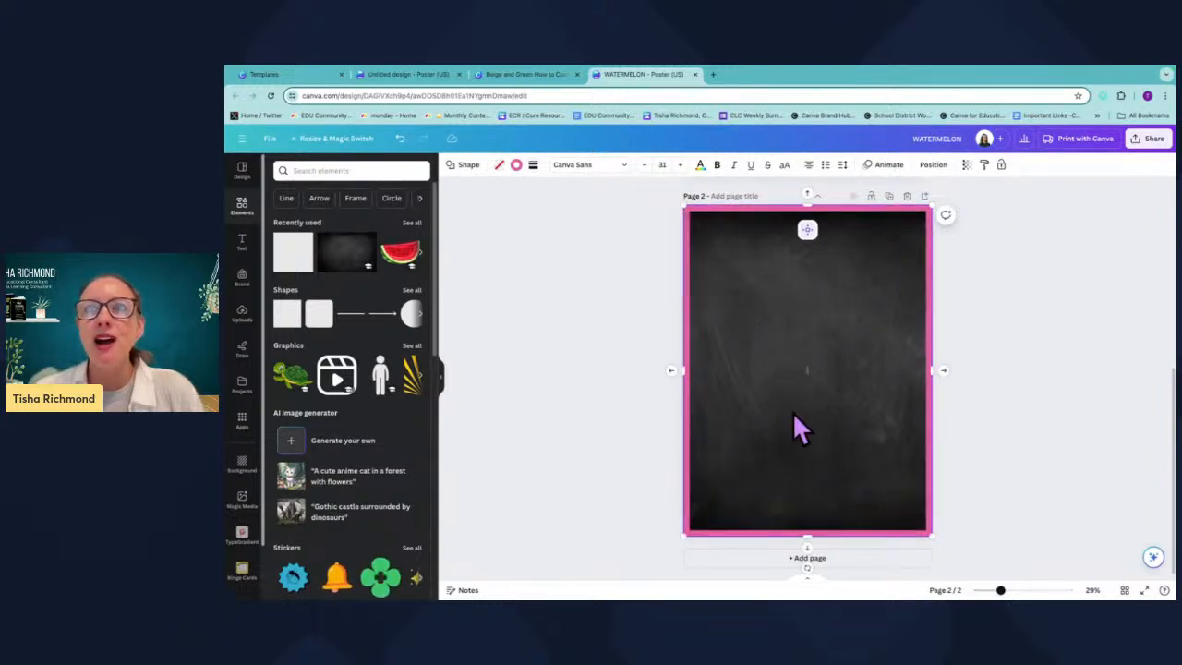
Compare the bordered chalkboard page with the original watermelon sign photo on page 1.
scroll(841, 373, up, 4)
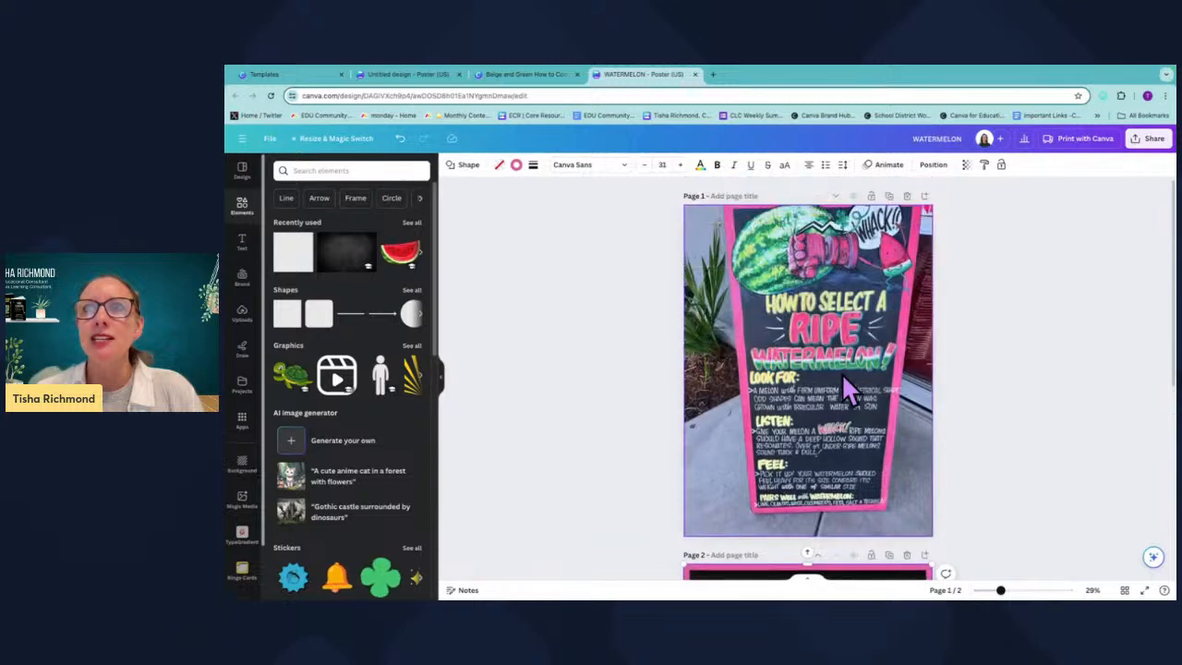
scroll(771, 334, down, 4)
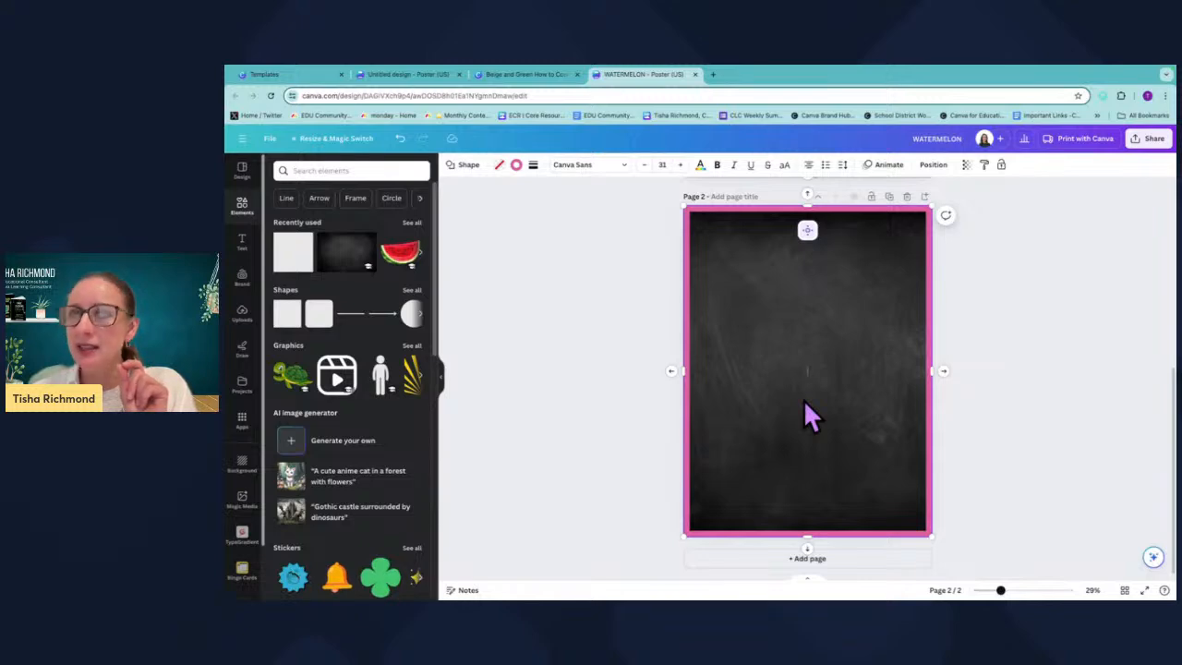
scroll(803, 402, up, 1)
scroll(804, 397, up, 5)
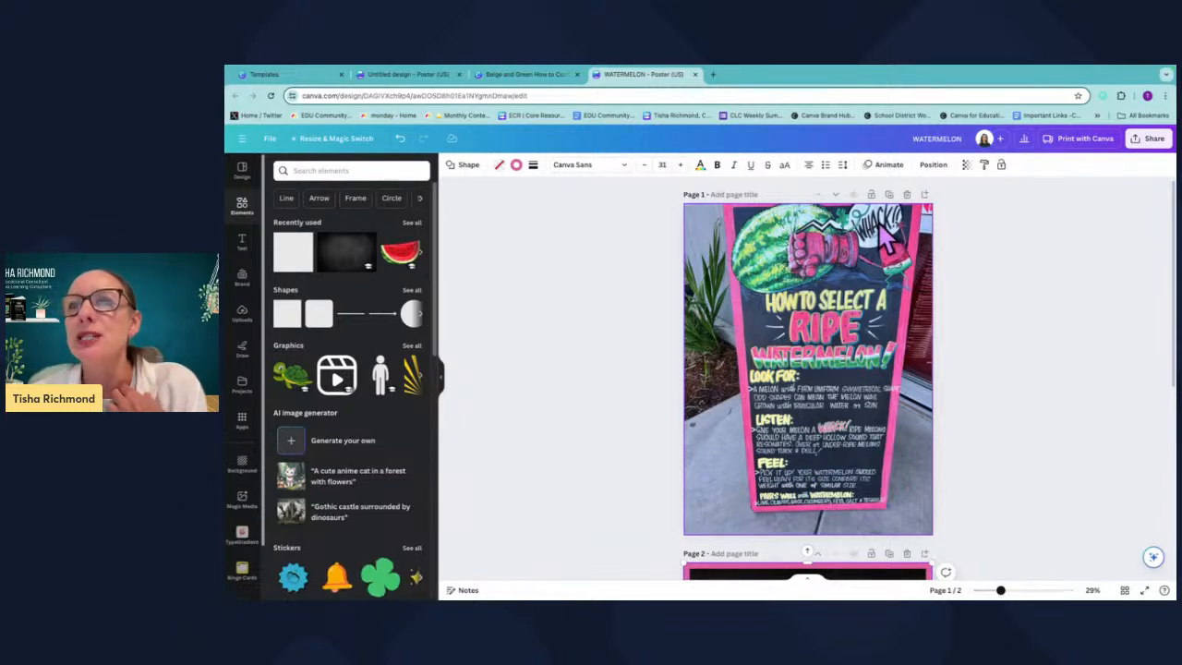
scroll(791, 562, down, 3)
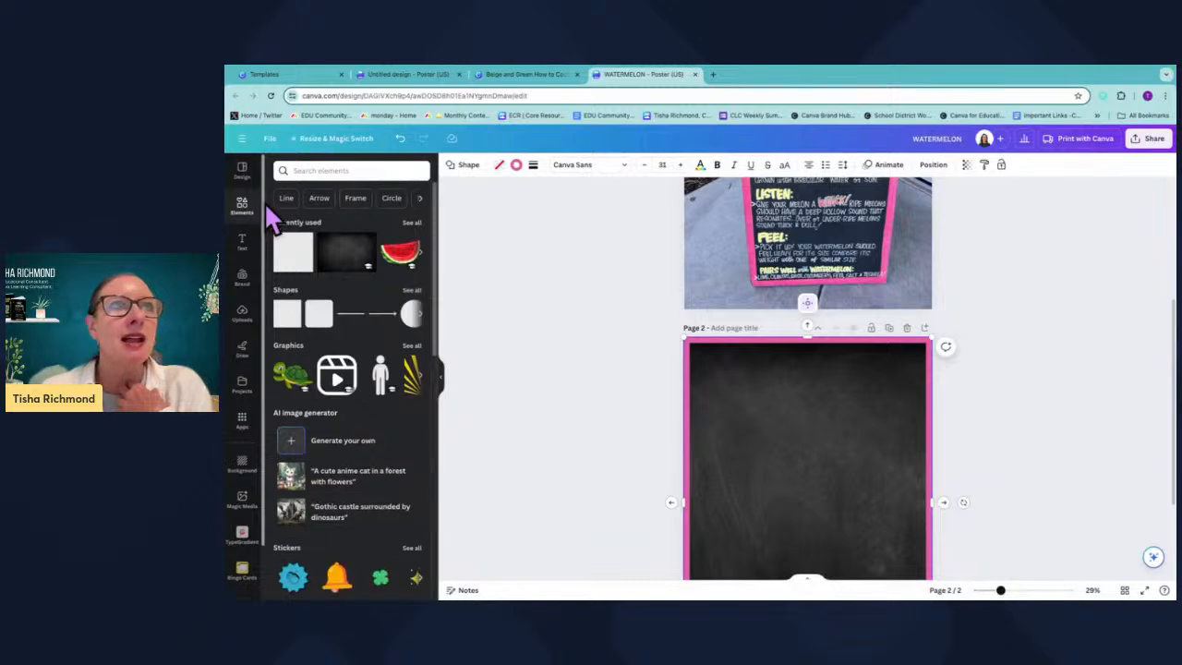
Search the graphics library for watermelon.
click(335, 170)
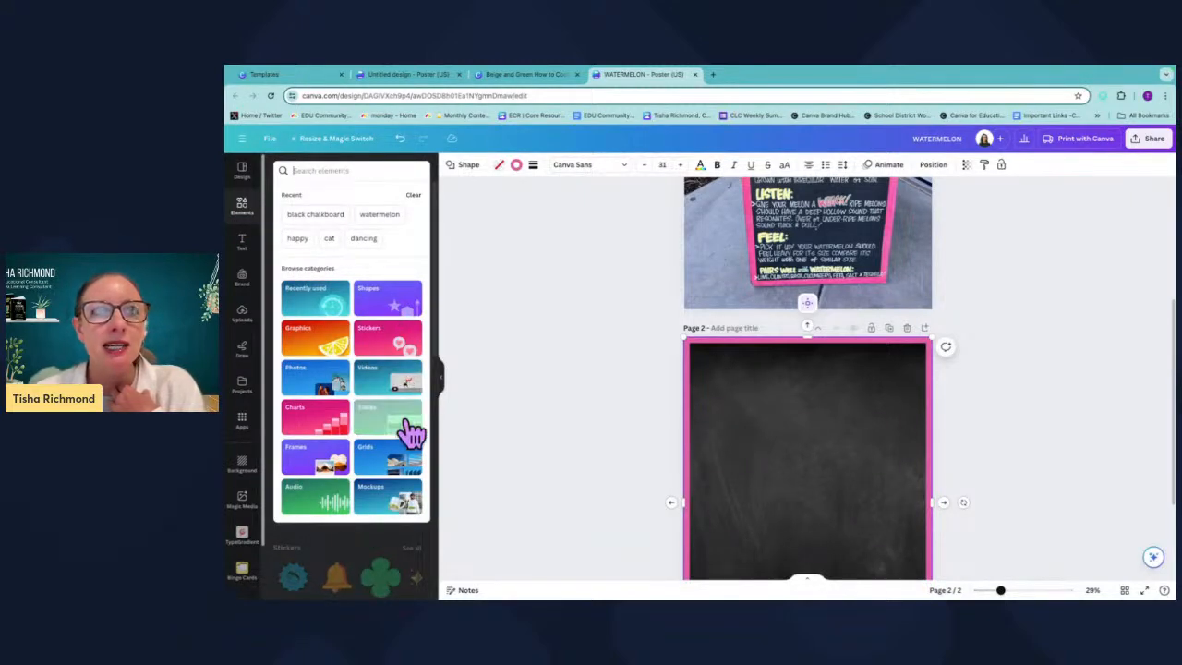
click(317, 346)
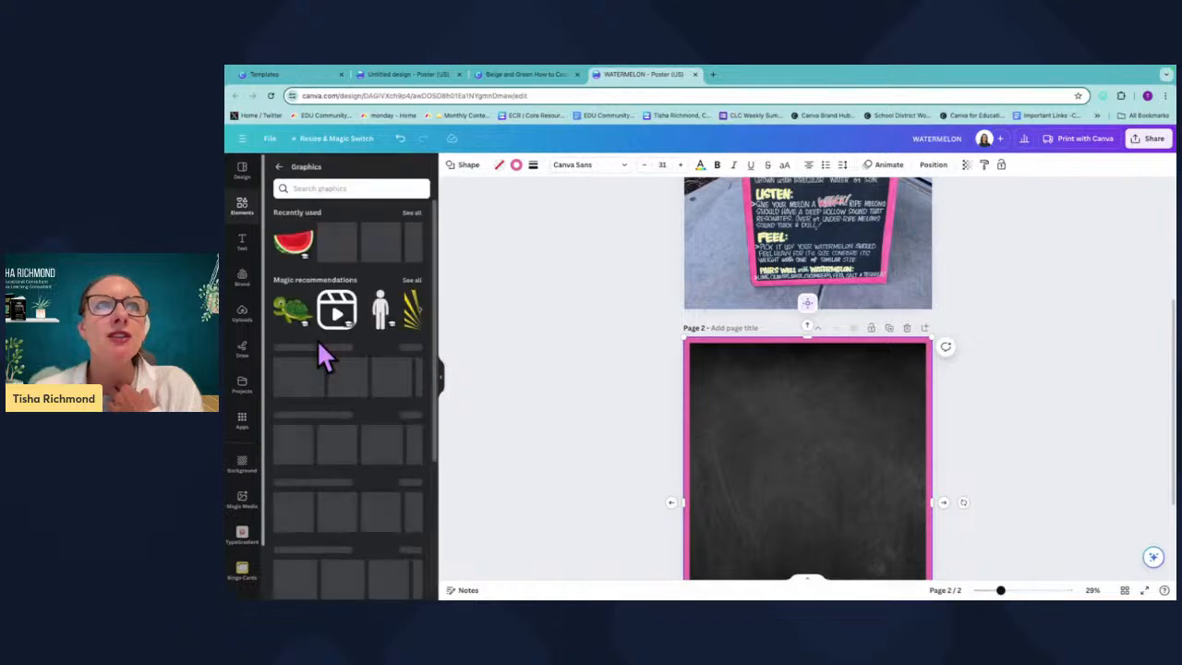
click(340, 187)
text(w)
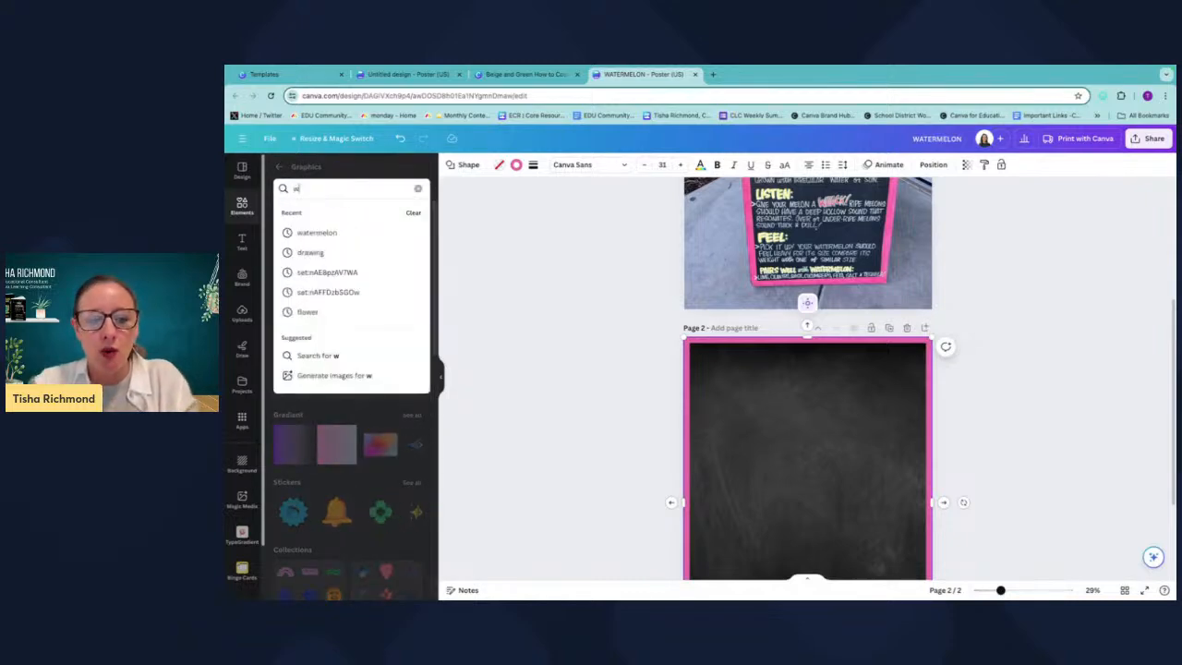
text(atermelon)
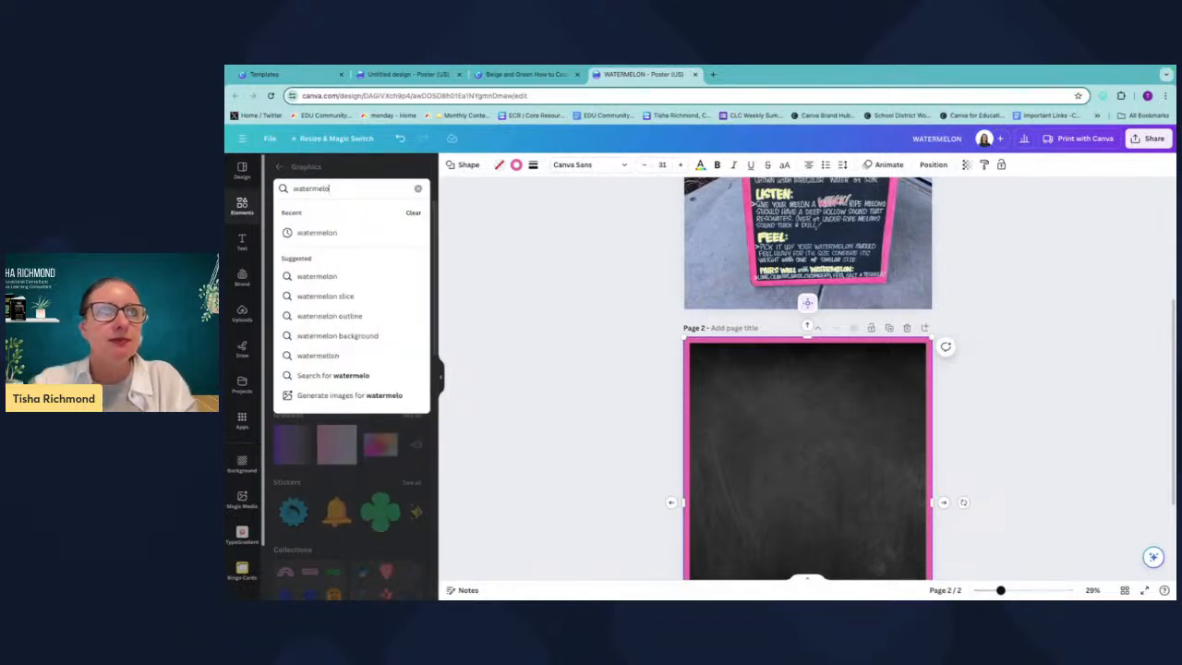
key(Return)
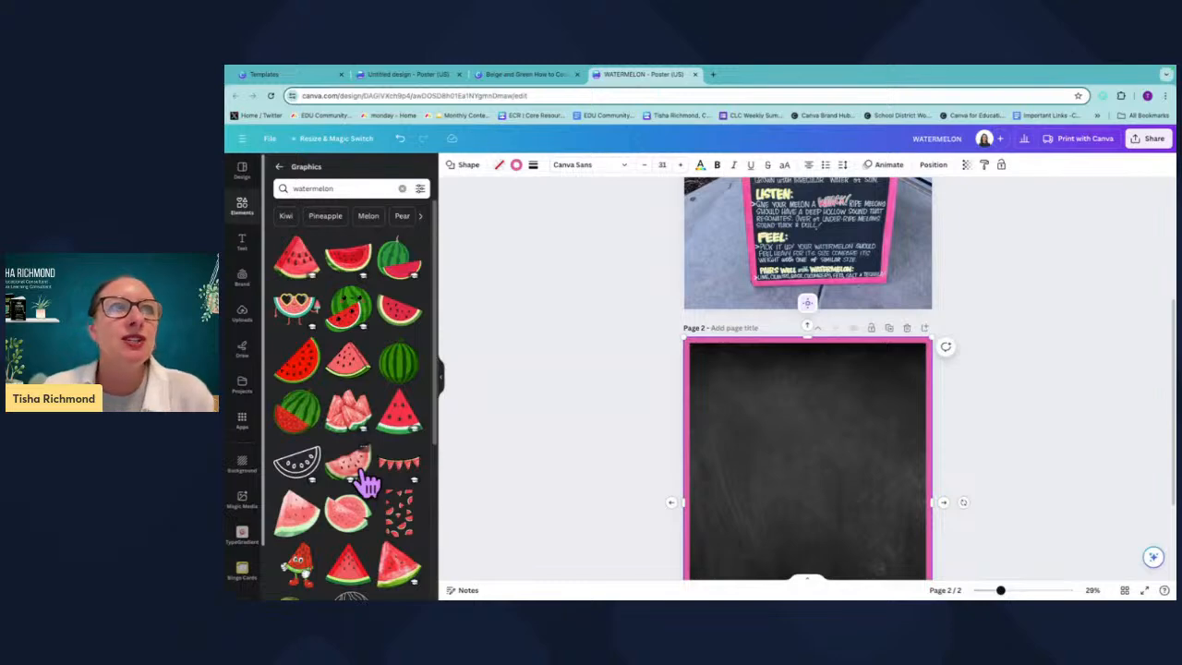
Scroll through the watermelon graphic results to compare the options.
scroll(368, 482, down, 5)
scroll(360, 534, down, 4)
scroll(360, 533, down, 4)
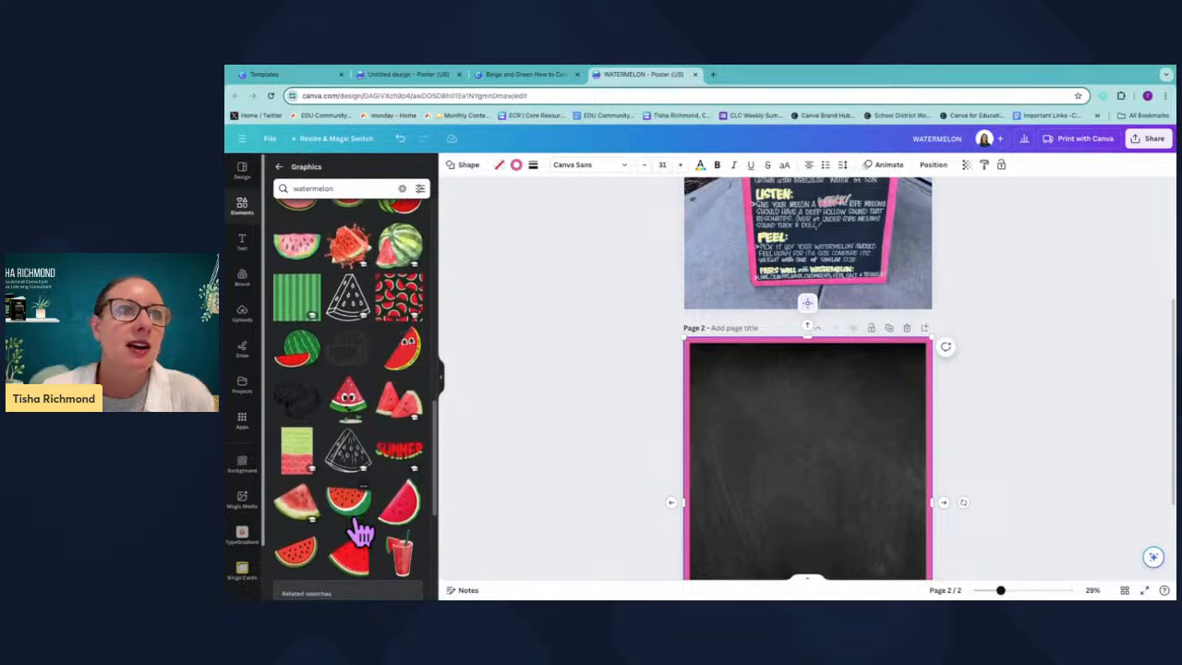
scroll(360, 534, down, 3)
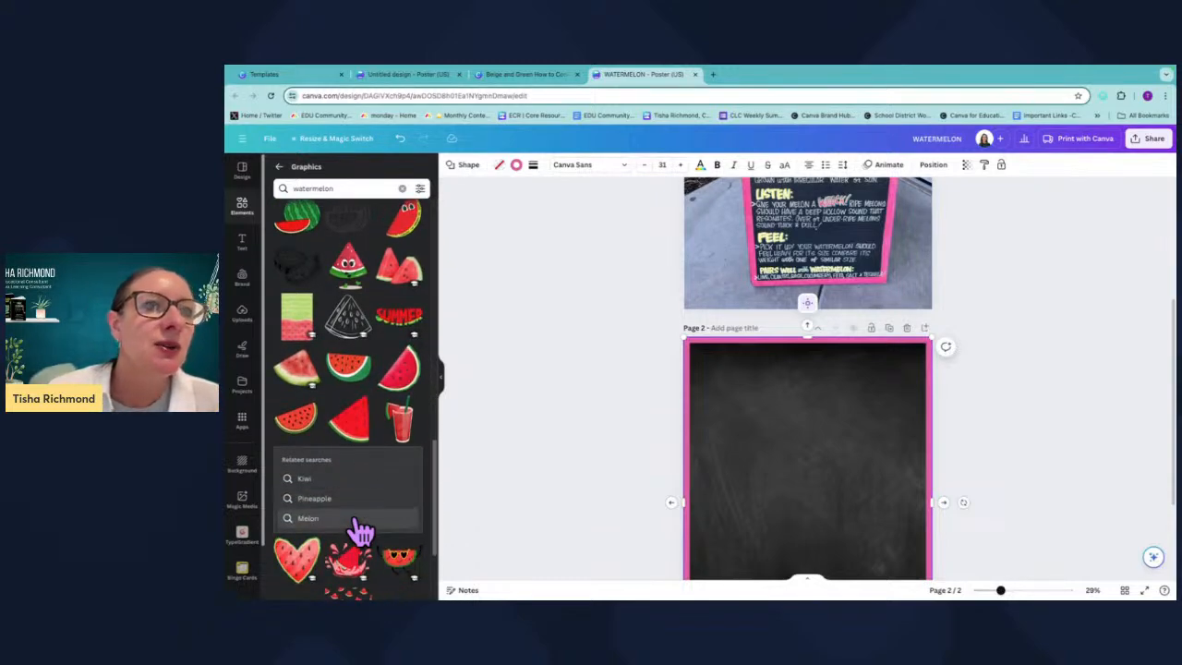
scroll(360, 533, down, 5)
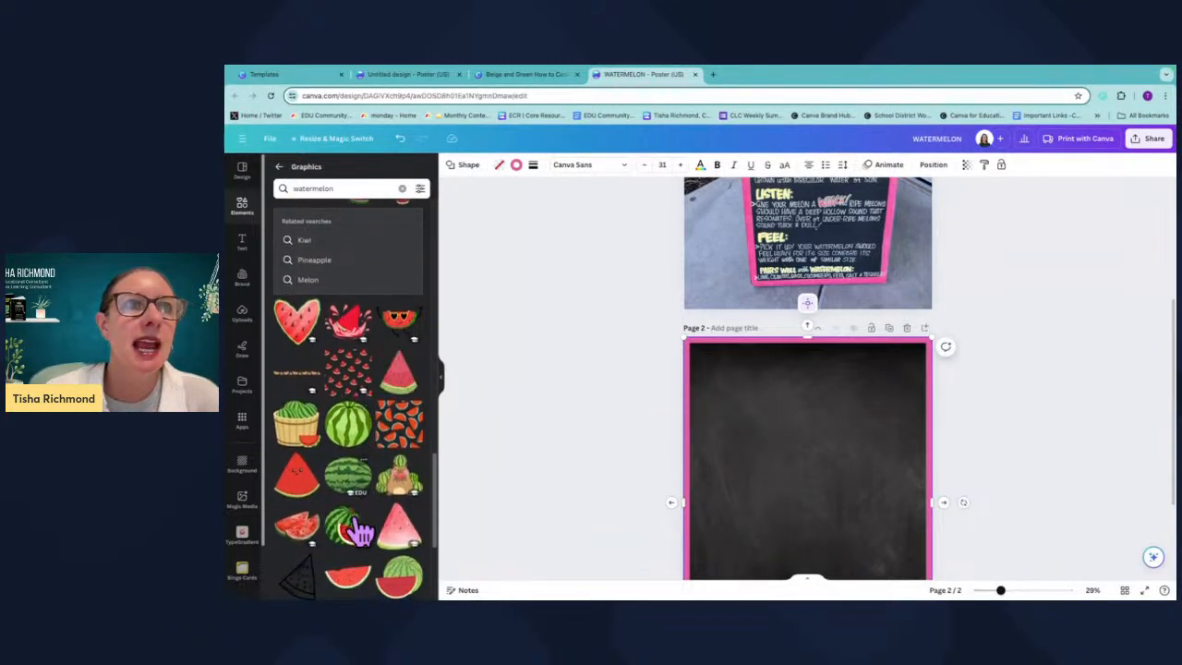
scroll(360, 533, down, 2)
scroll(360, 532, down, 5)
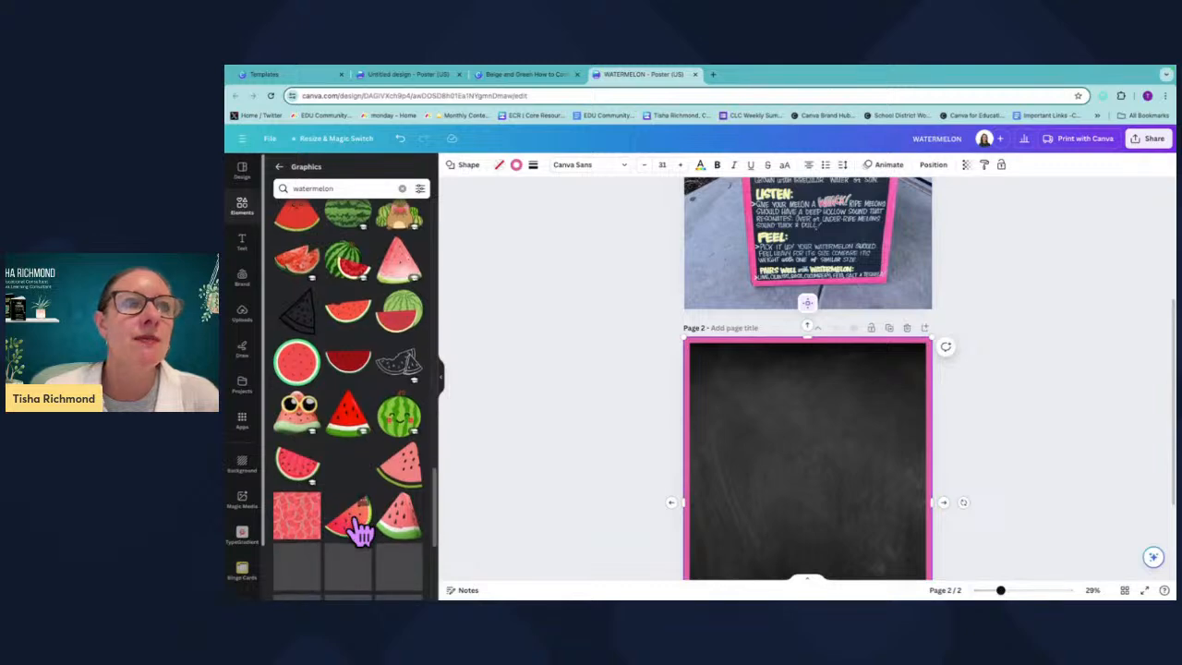
scroll(360, 533, down, 2)
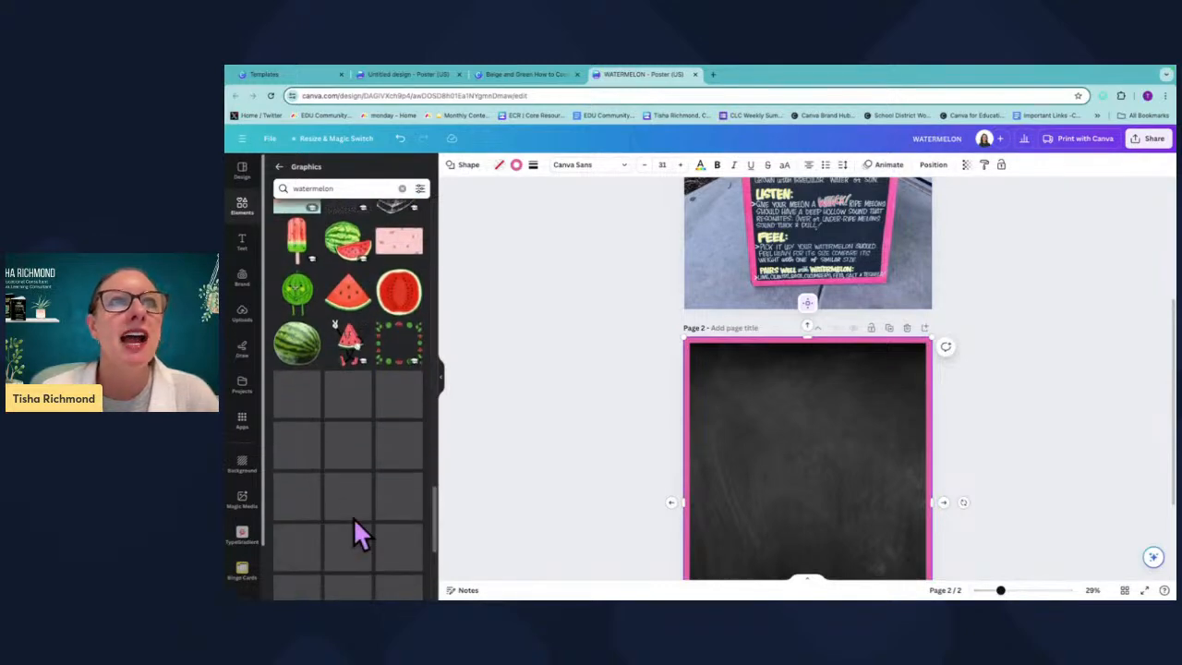
scroll(360, 532, down, 3)
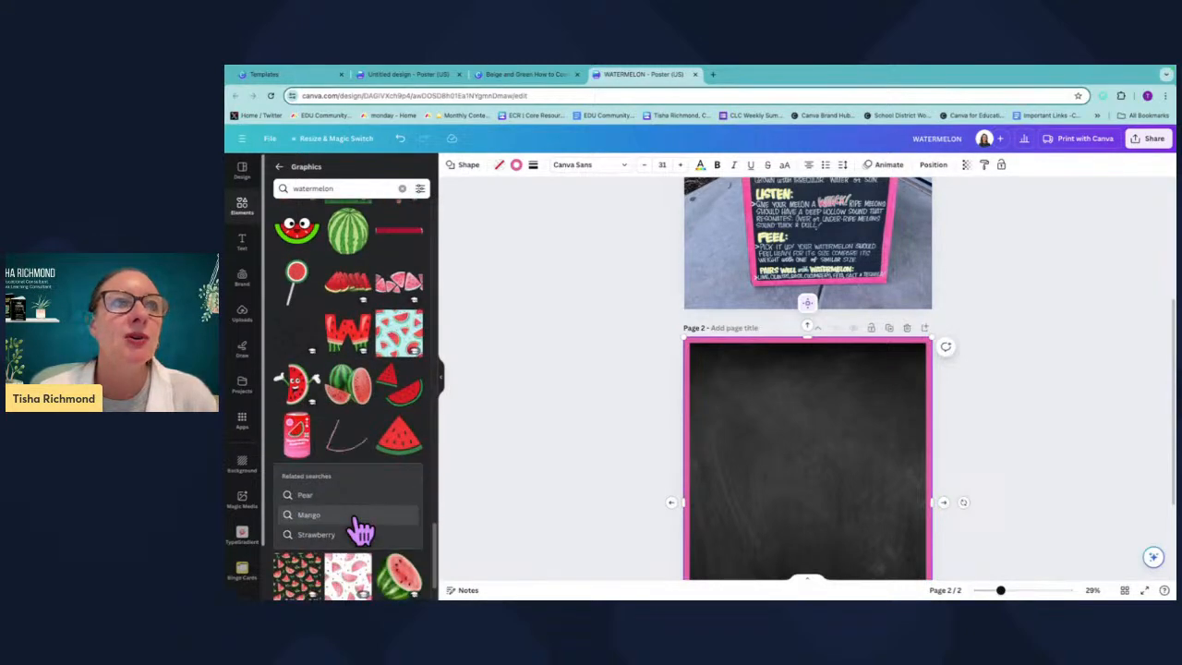
scroll(360, 533, down, 5)
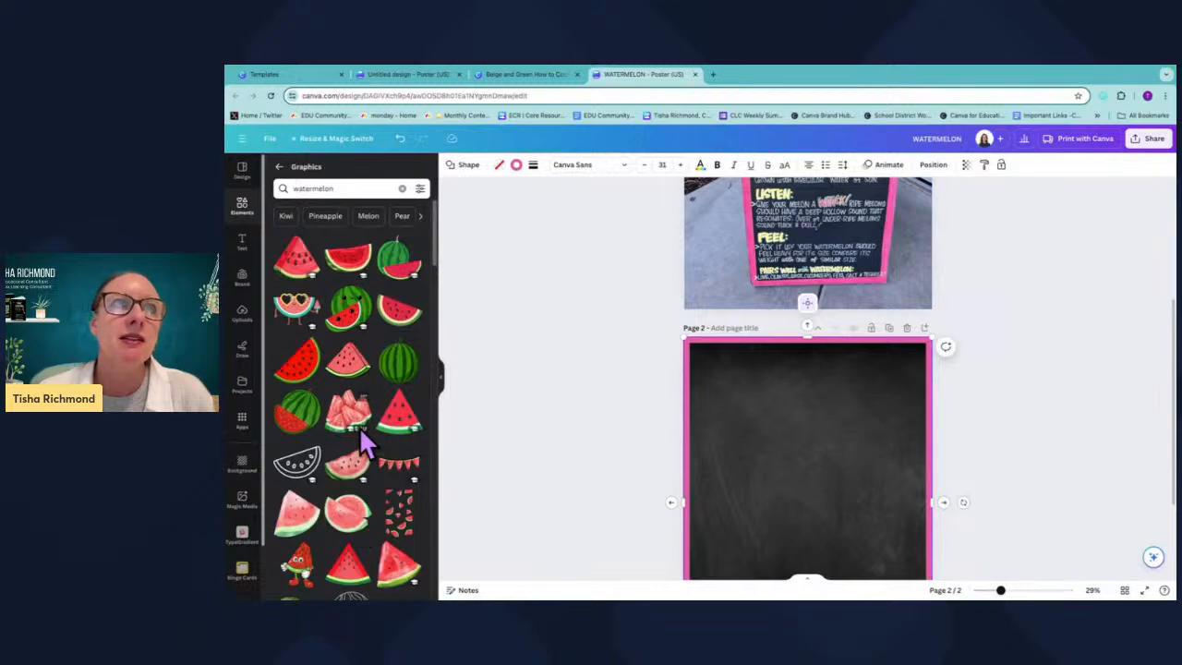
Add the watermelon-with-sunglasses graphic to page 2, shrink it and place it in the top-left corner.
click(297, 314)
drag(802, 505, 745, 395)
drag(751, 449, 766, 397)
click(823, 513)
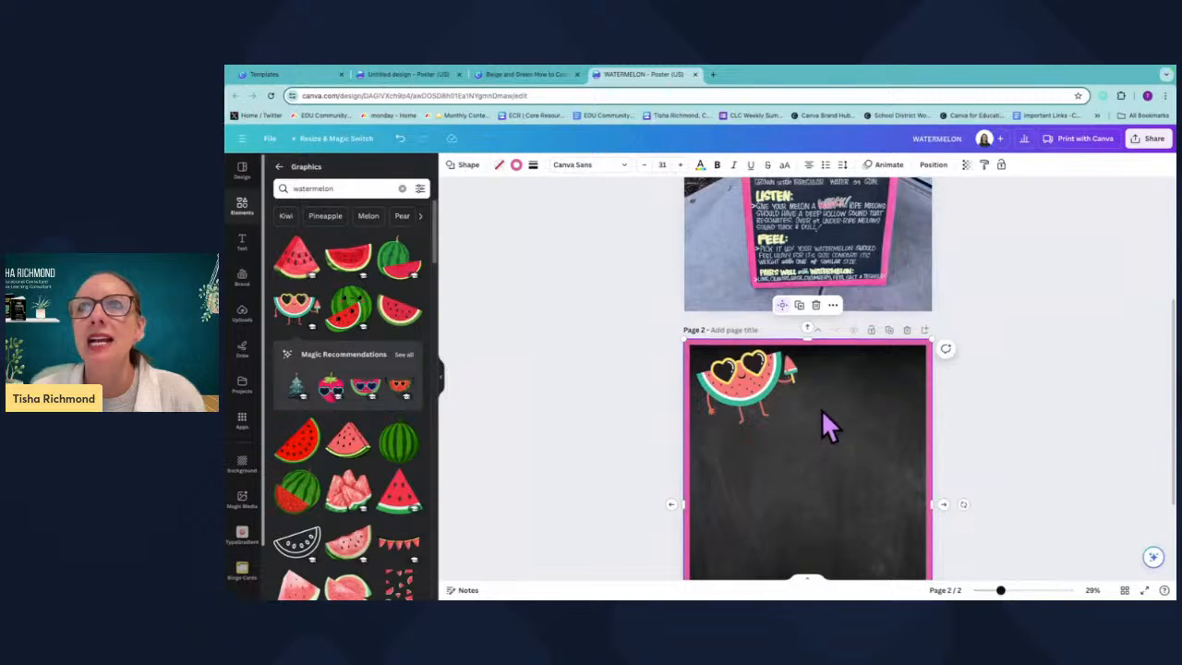
Add a heading text box on page 2 reading HOW TO SELECT A.
scroll(820, 411, up, 3)
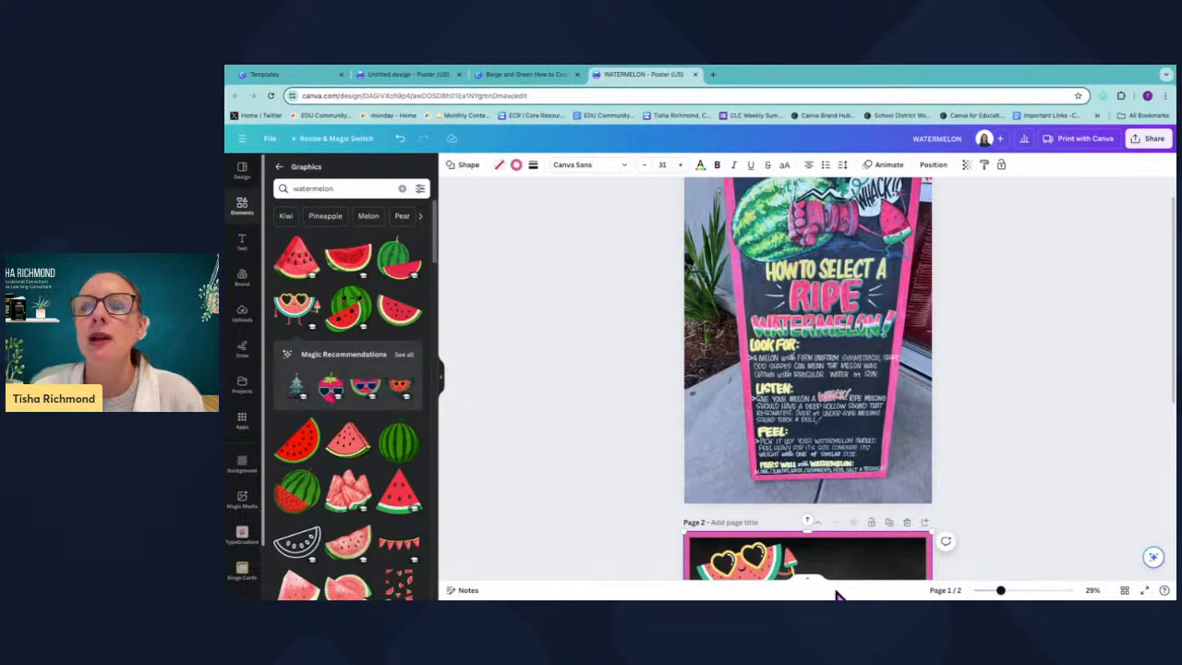
scroll(845, 549, down, 3)
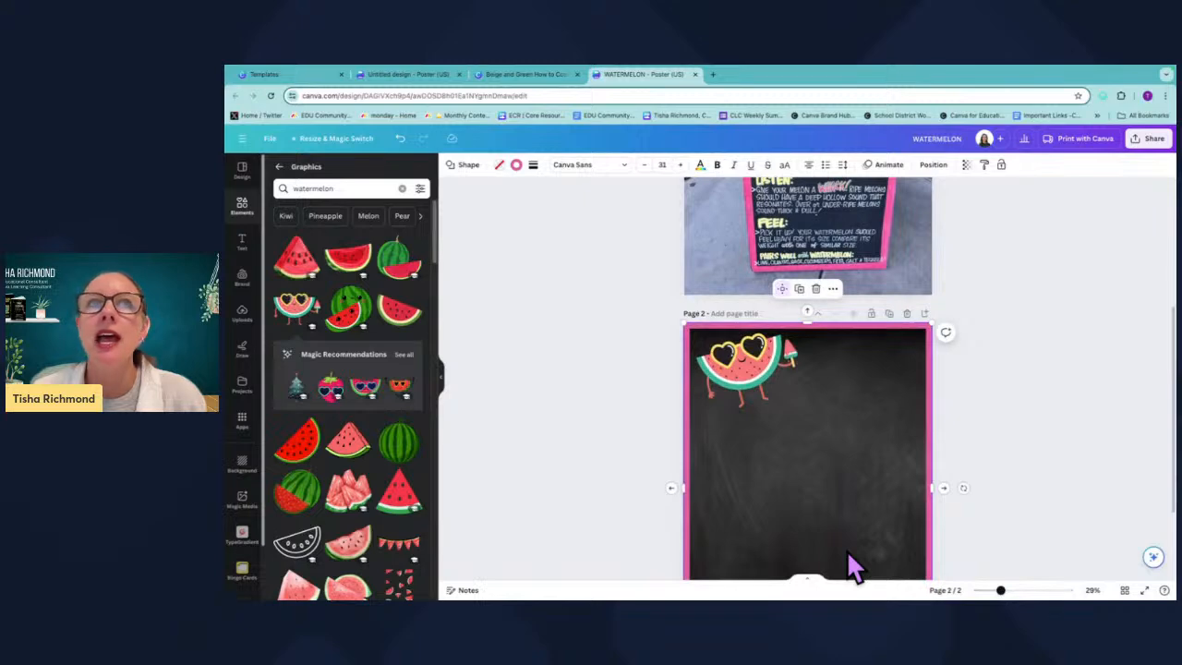
click(241, 242)
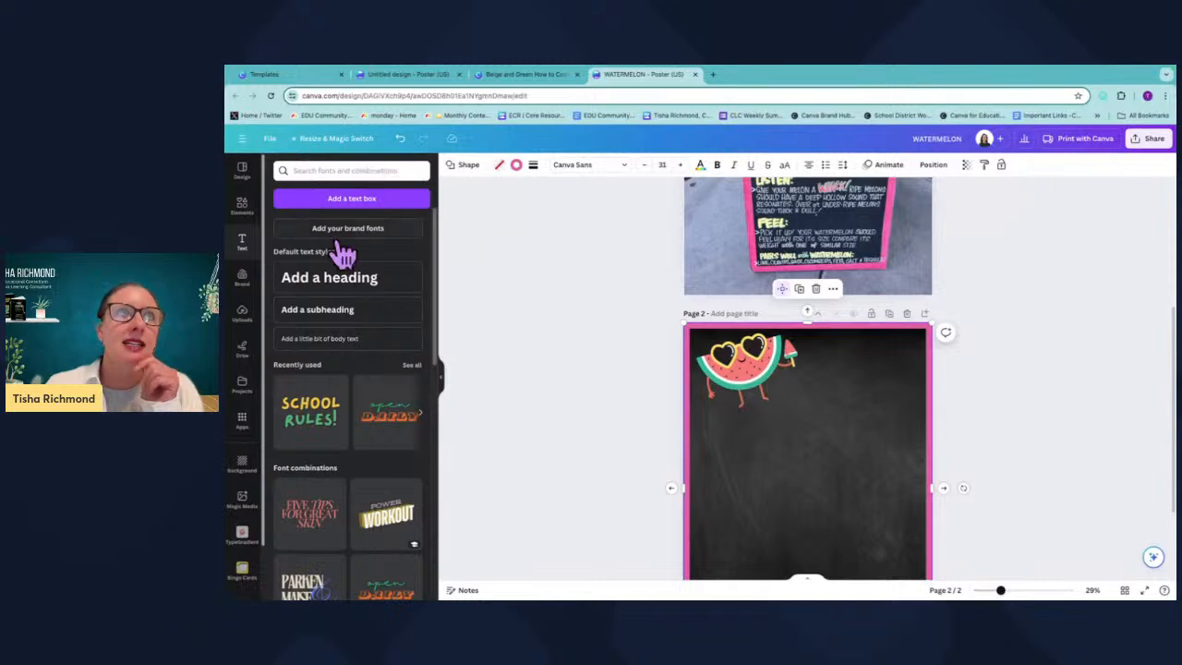
click(350, 291)
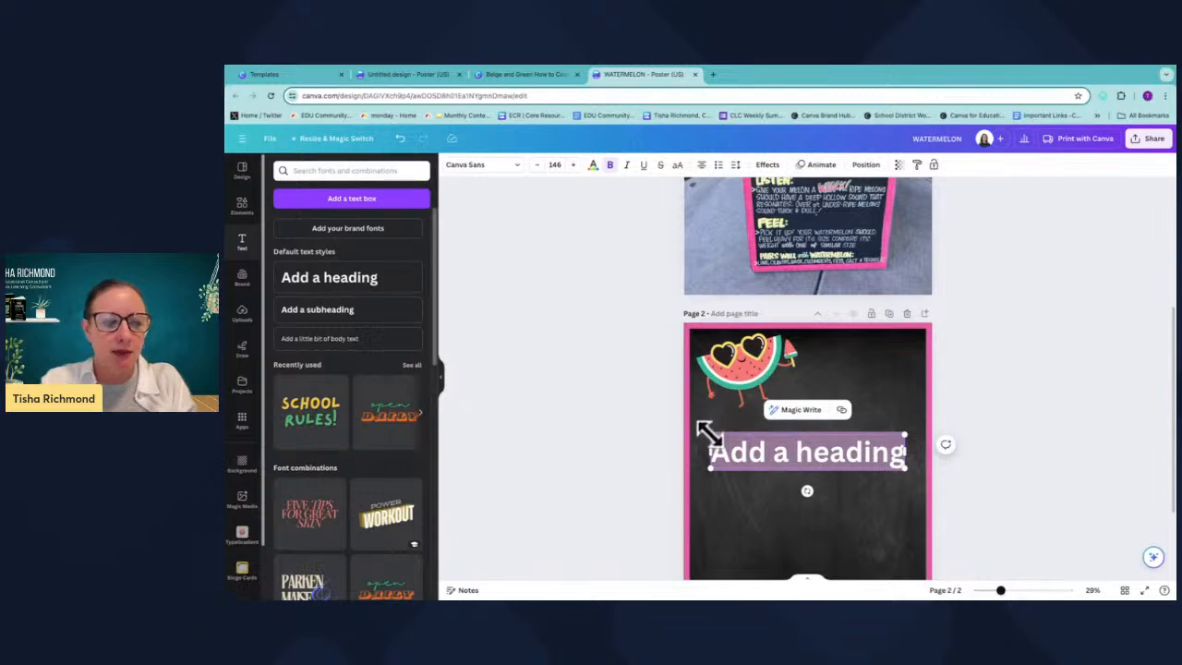
text(HOW TO S)
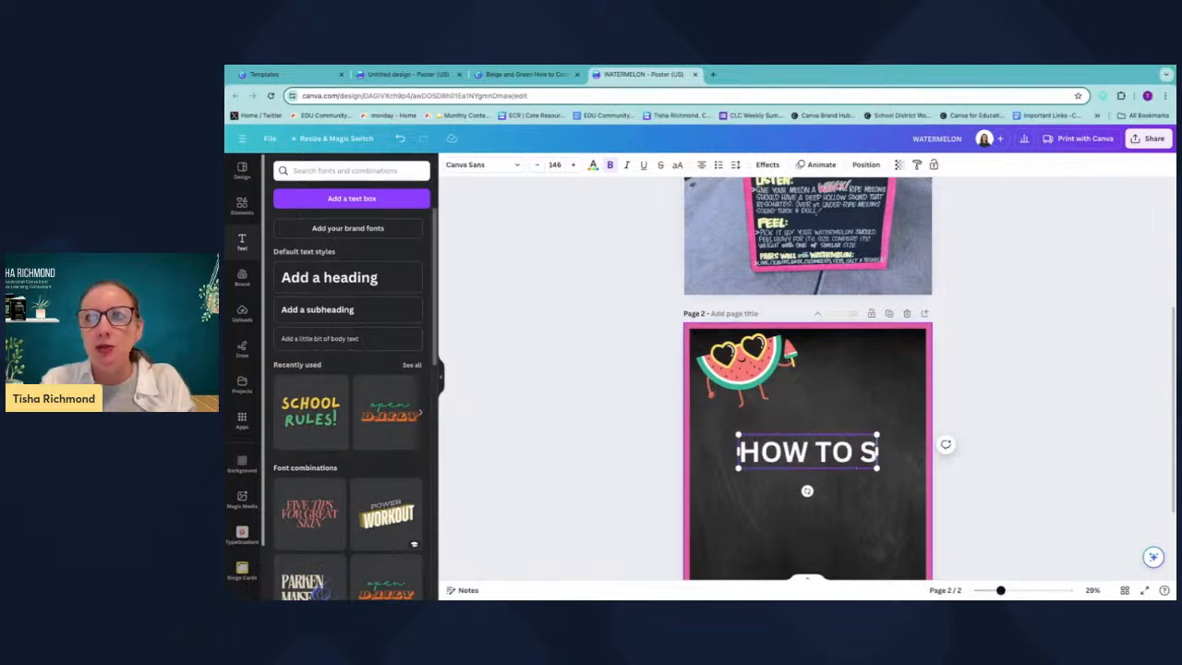
text(ELECT)
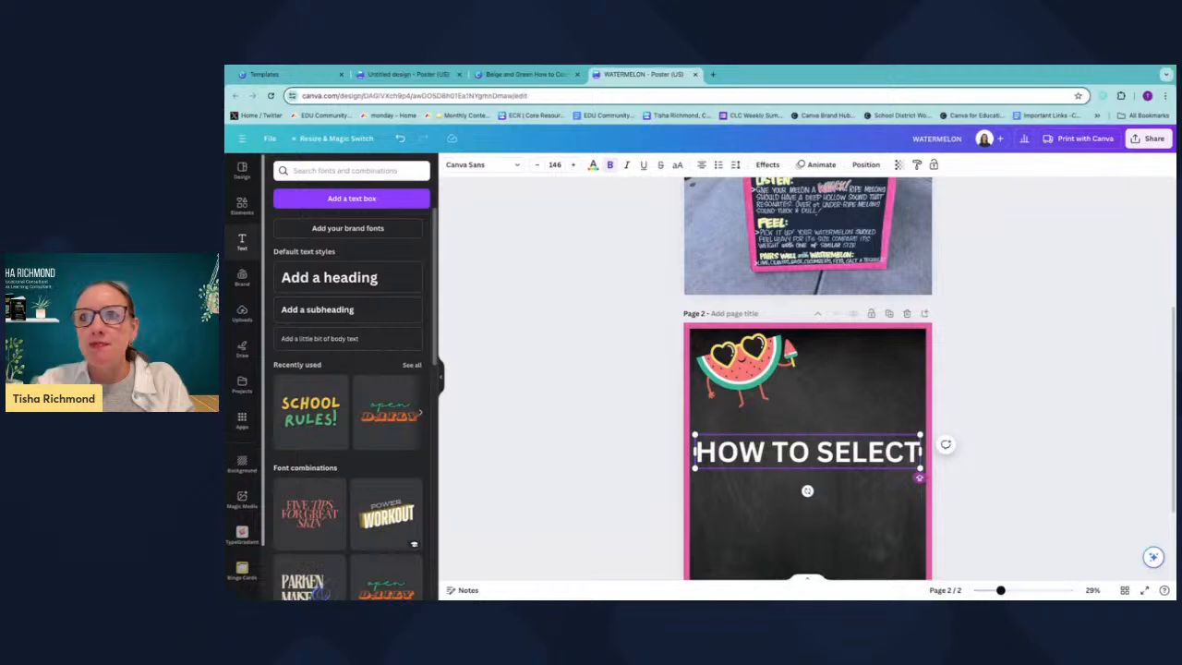
text(A)
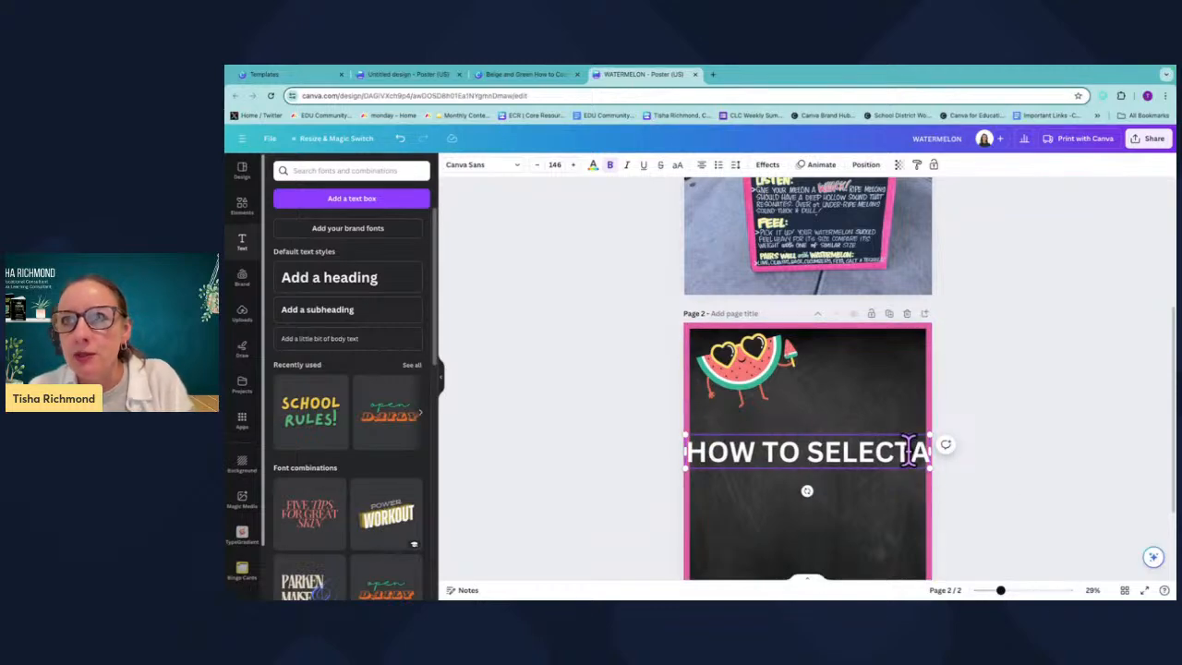
Resize the heading to fit on one line and move it beside the watermelon graphic near the top.
click(910, 450)
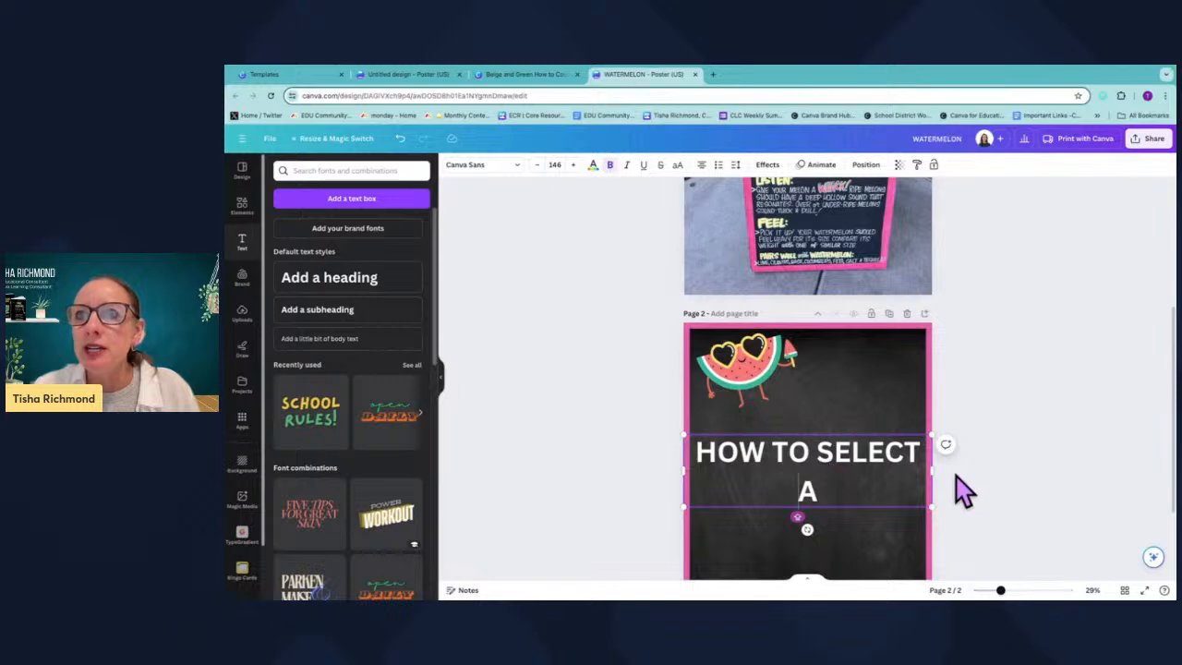
drag(930, 470, 967, 469)
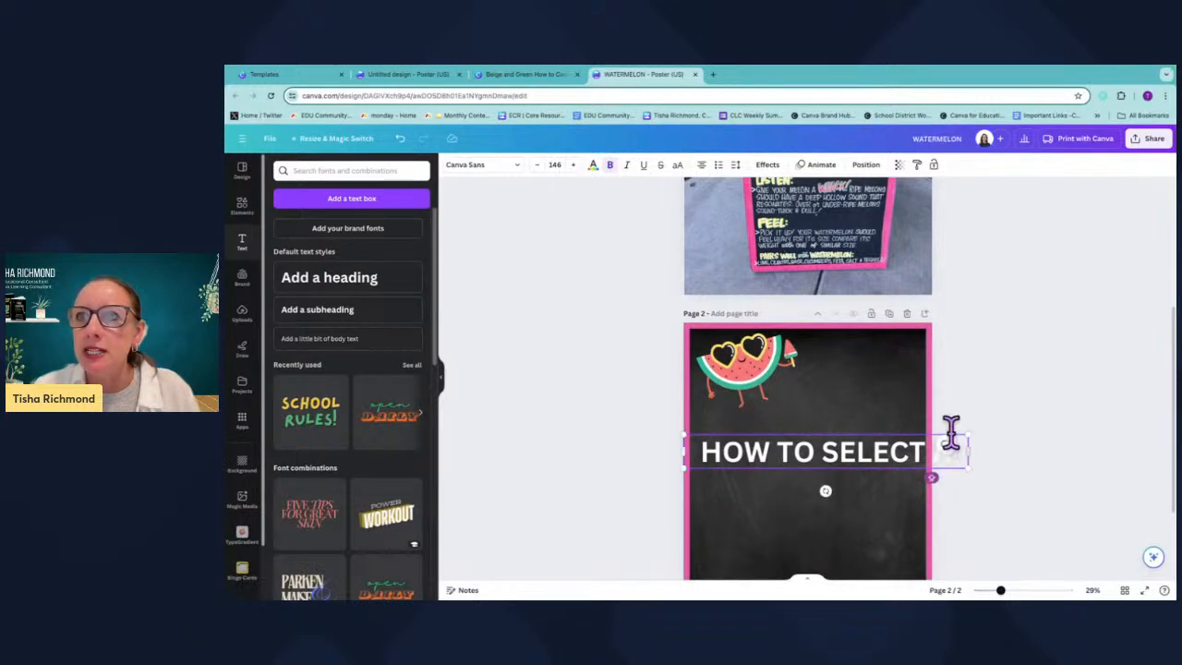
drag(680, 432, 803, 452)
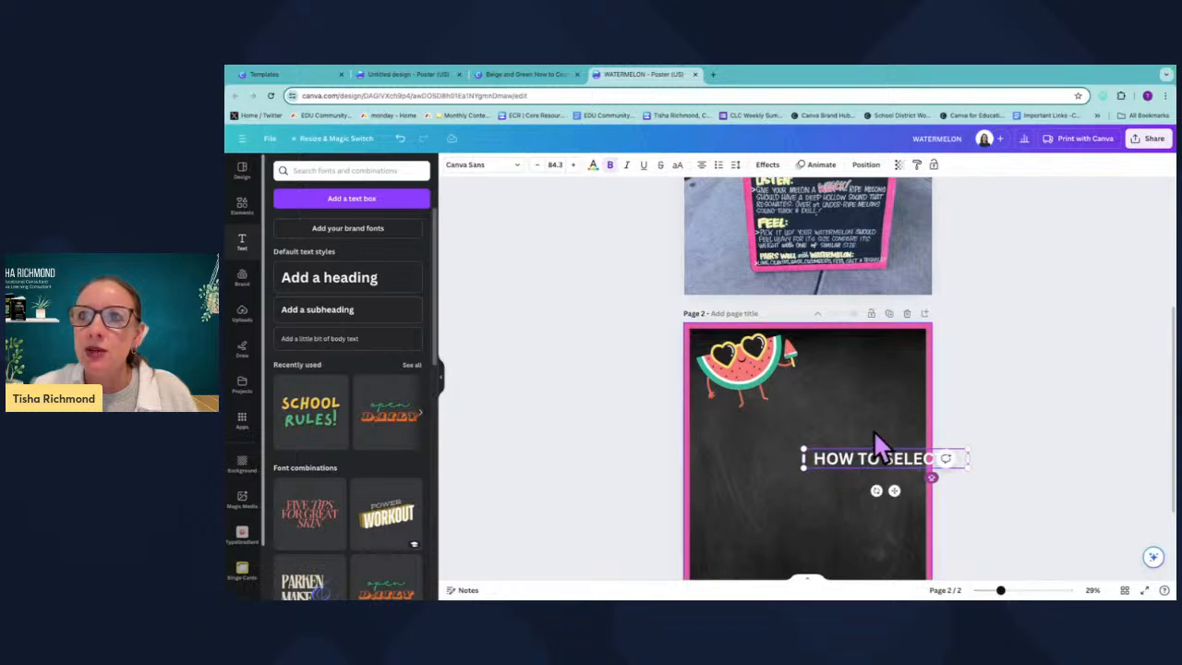
mouse_move(873, 445)
mouse_down()
mouse_move(839, 425)
mouse_move(881, 455)
mouse_up()
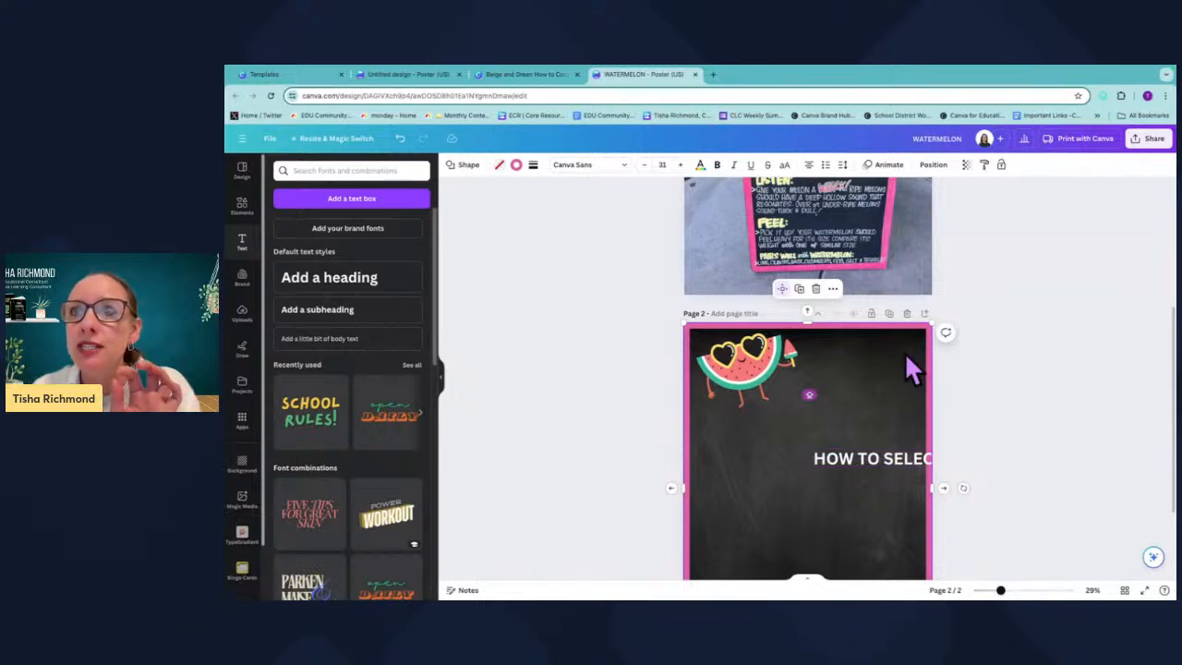
click(882, 462)
drag(881, 462, 841, 397)
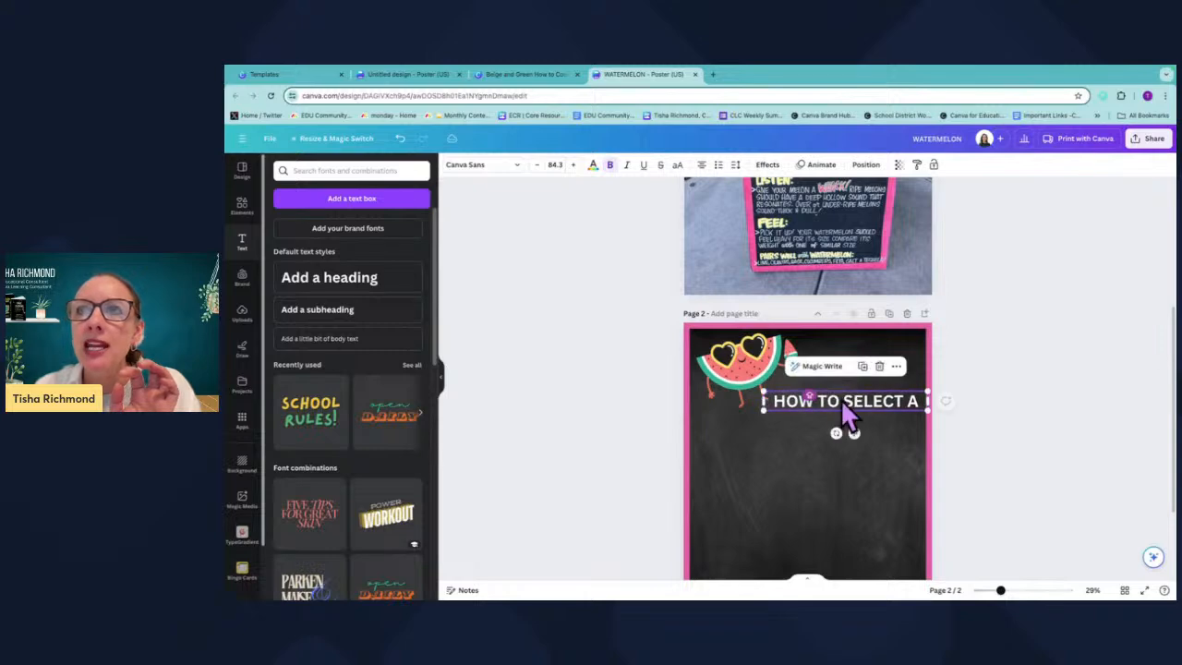
drag(763, 391, 835, 392)
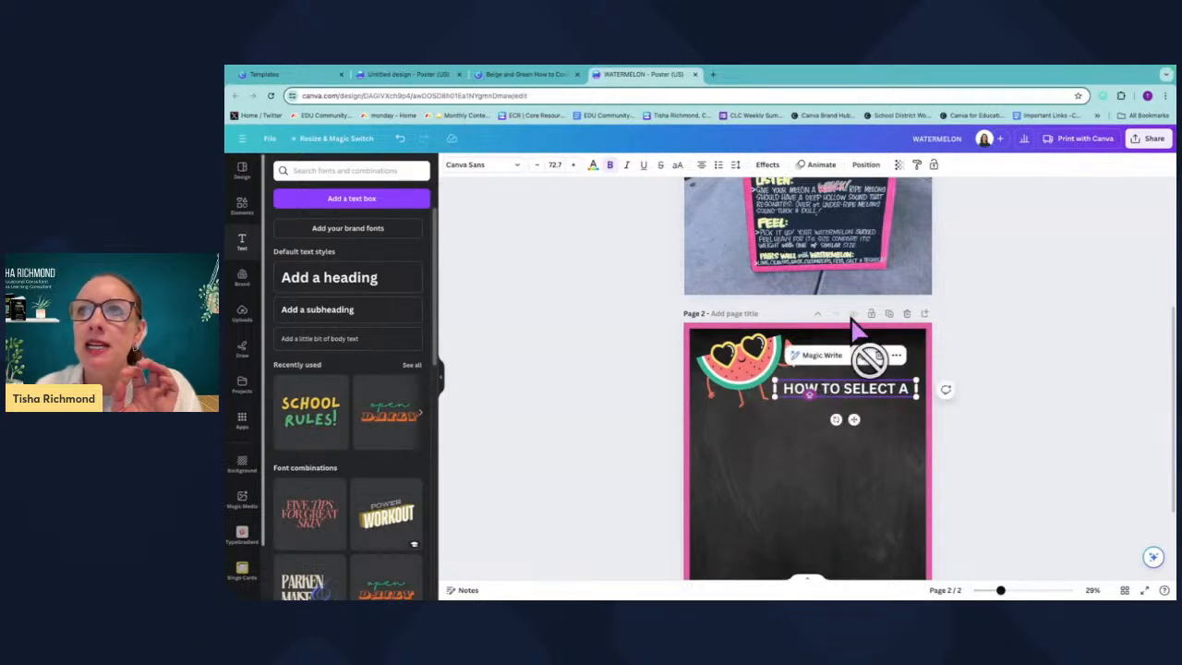
Lock the pink-bordered square shape on page 2.
click(848, 331)
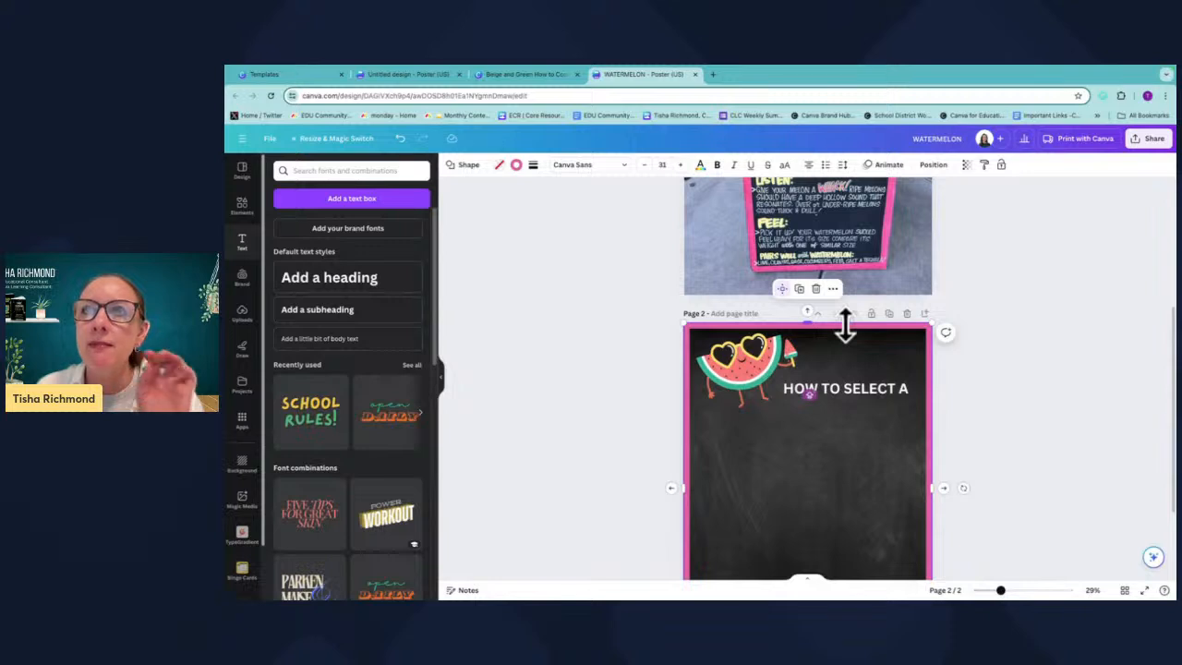
click(833, 290)
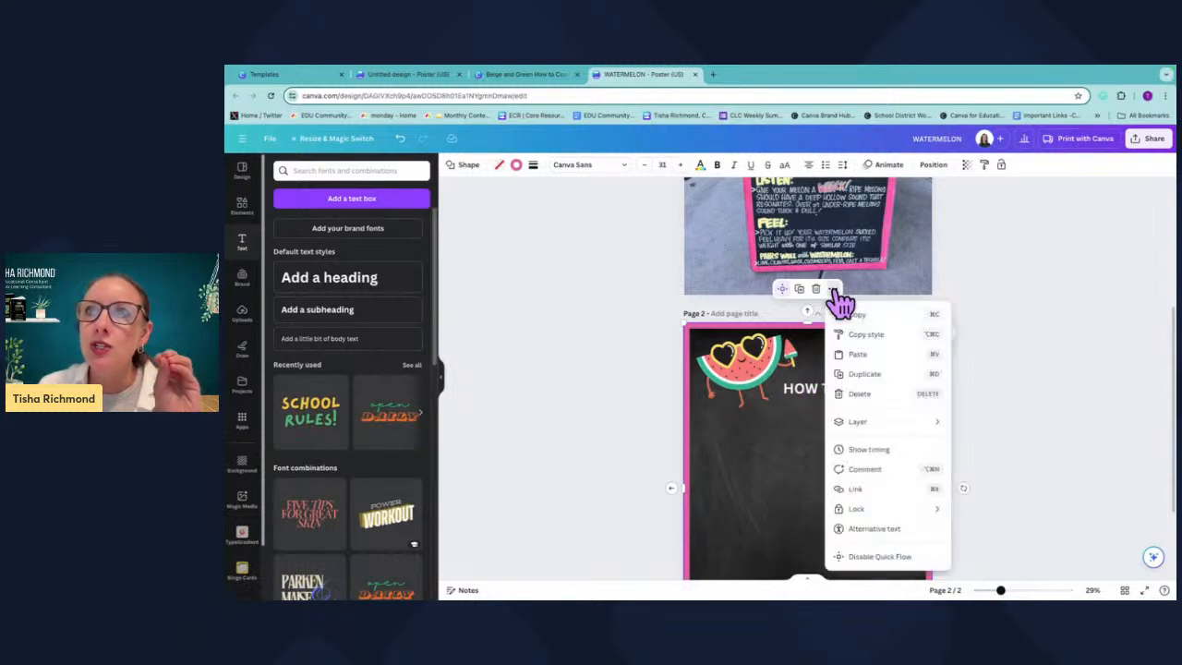
mouse_move(900, 524)
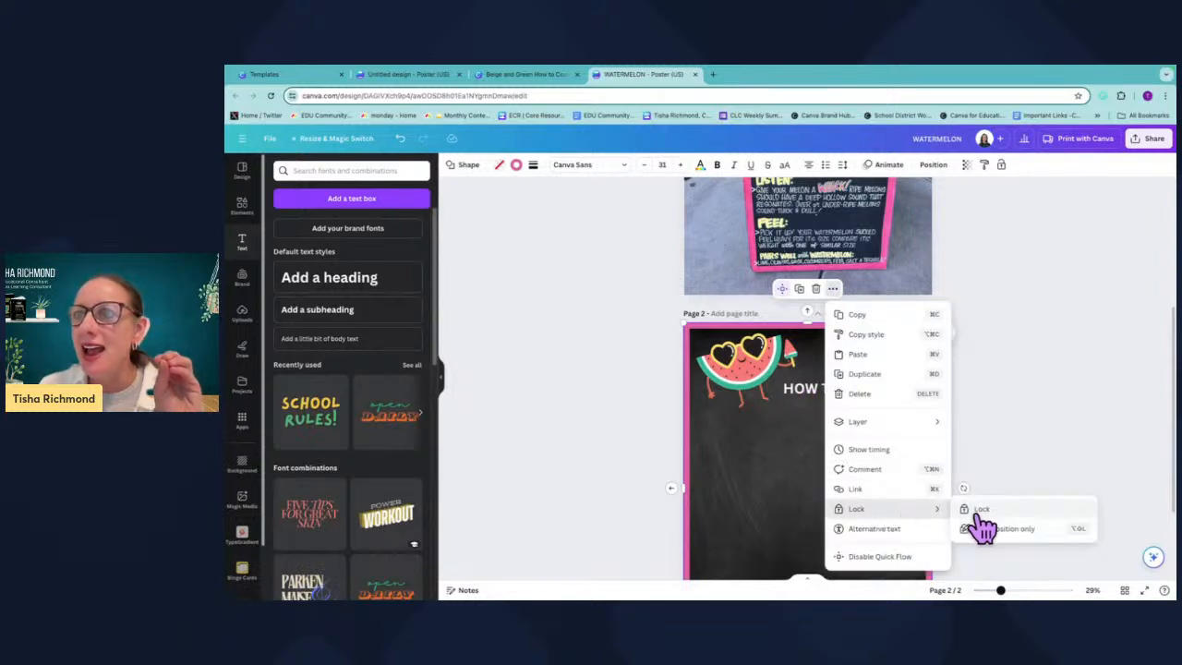
click(981, 513)
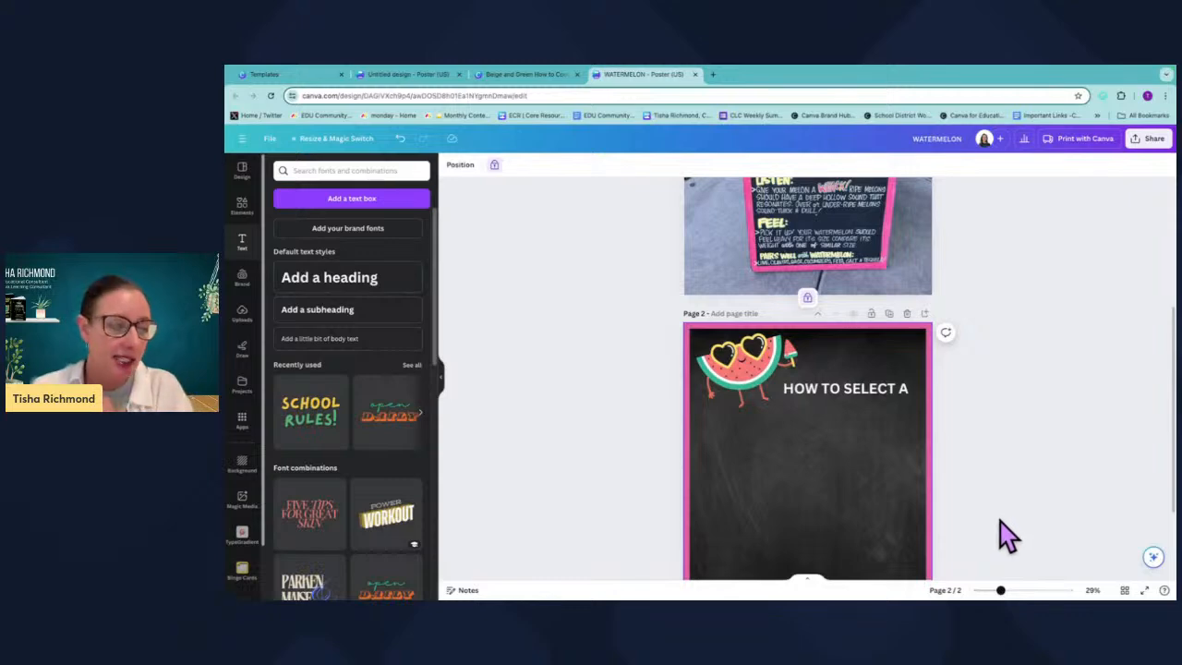
Set the heading's font to Sensa Wild Fill from the handwriting fonts.
click(844, 403)
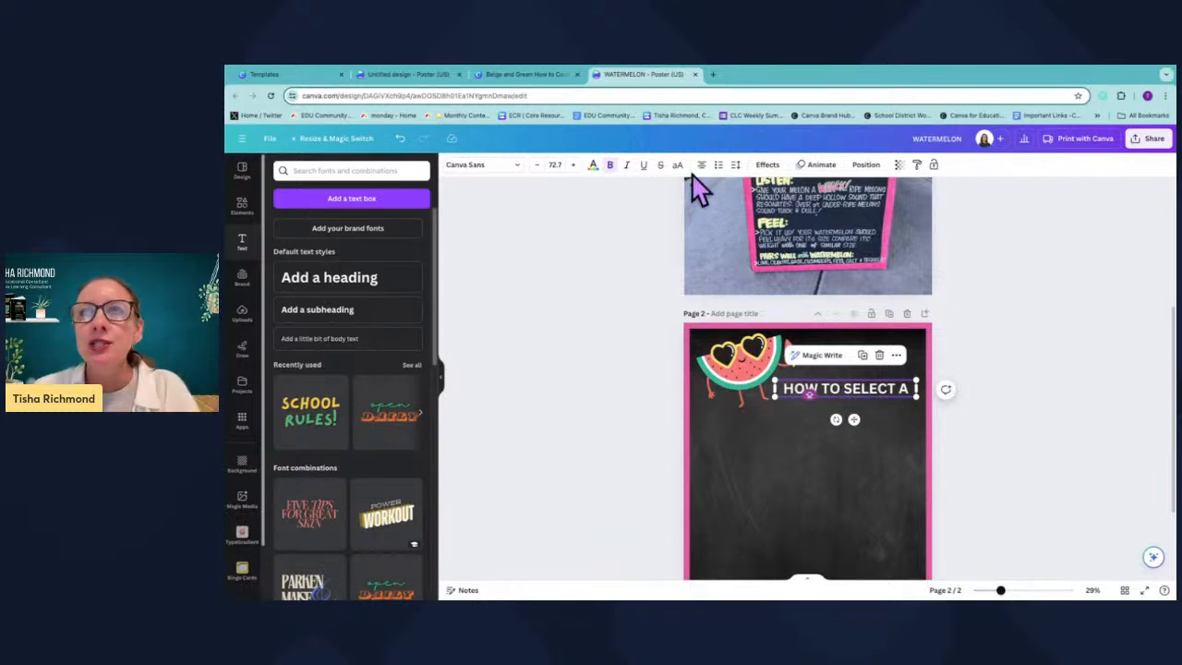
click(481, 167)
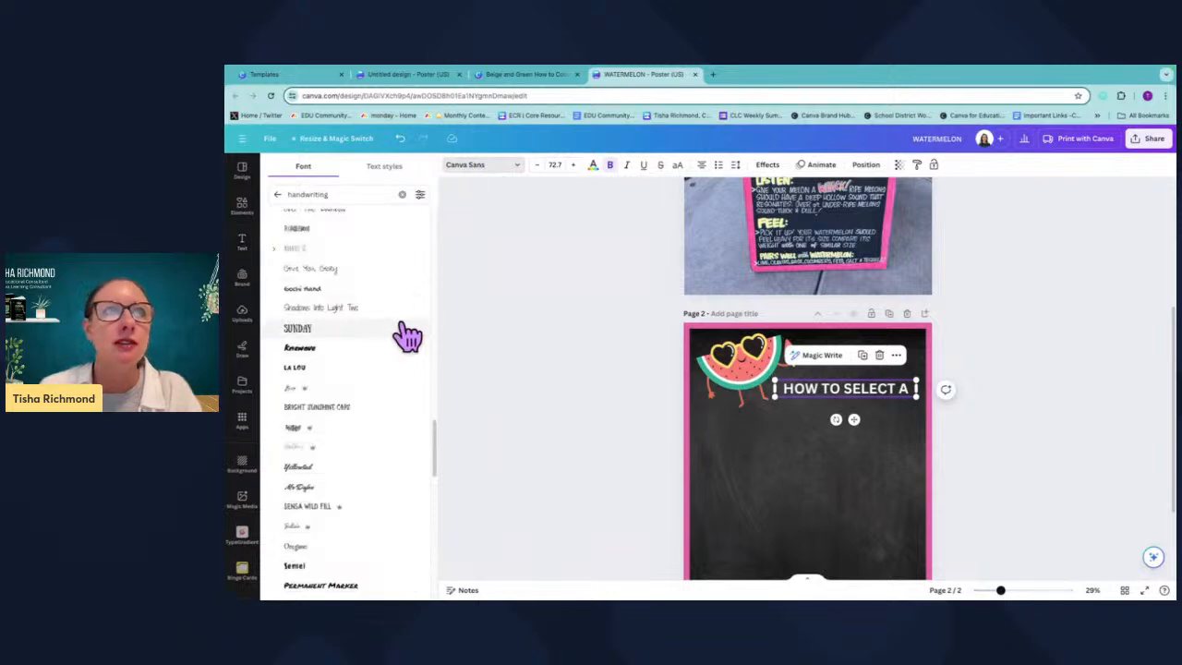
click(314, 329)
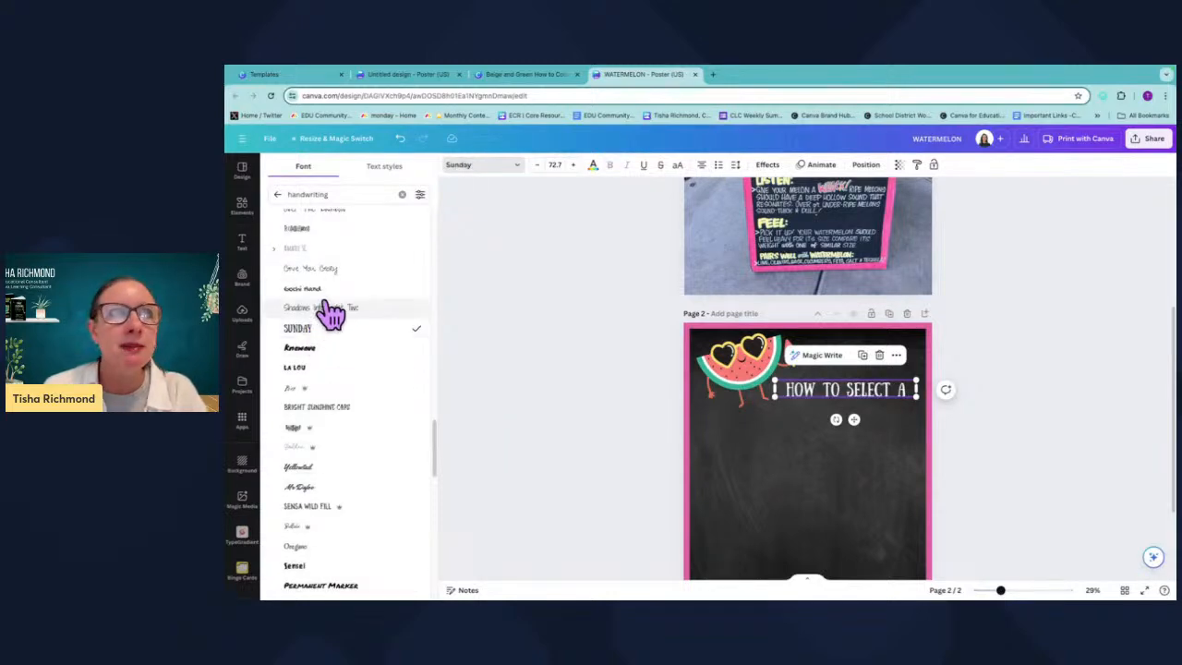
scroll(338, 388, down, 2)
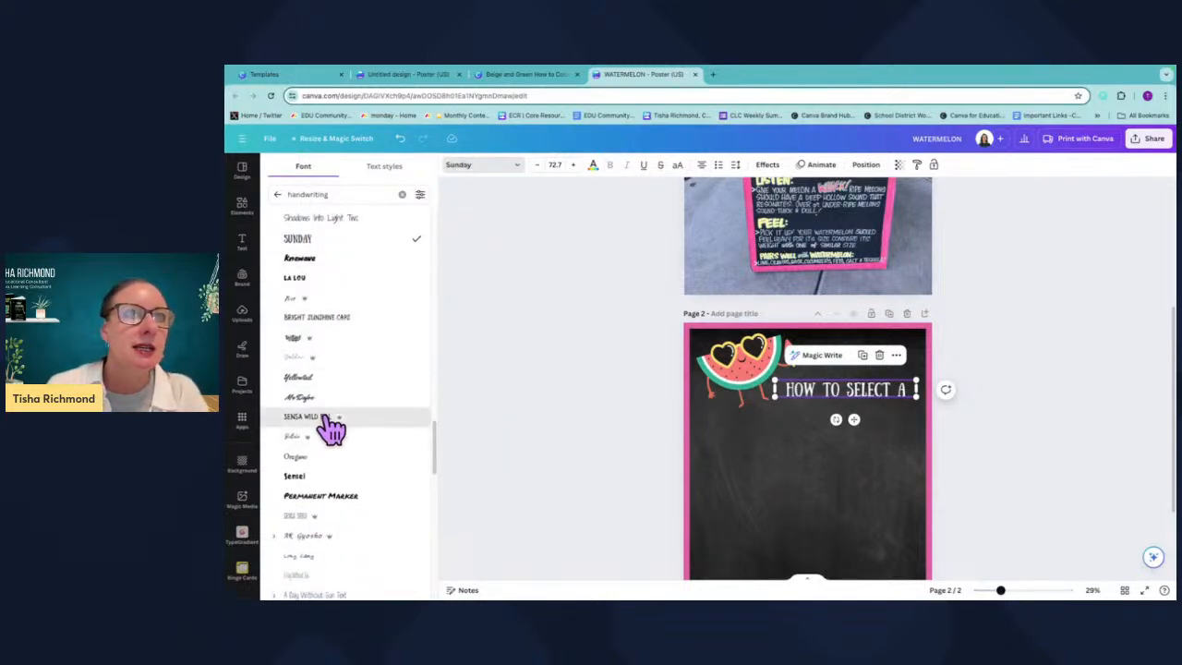
click(332, 427)
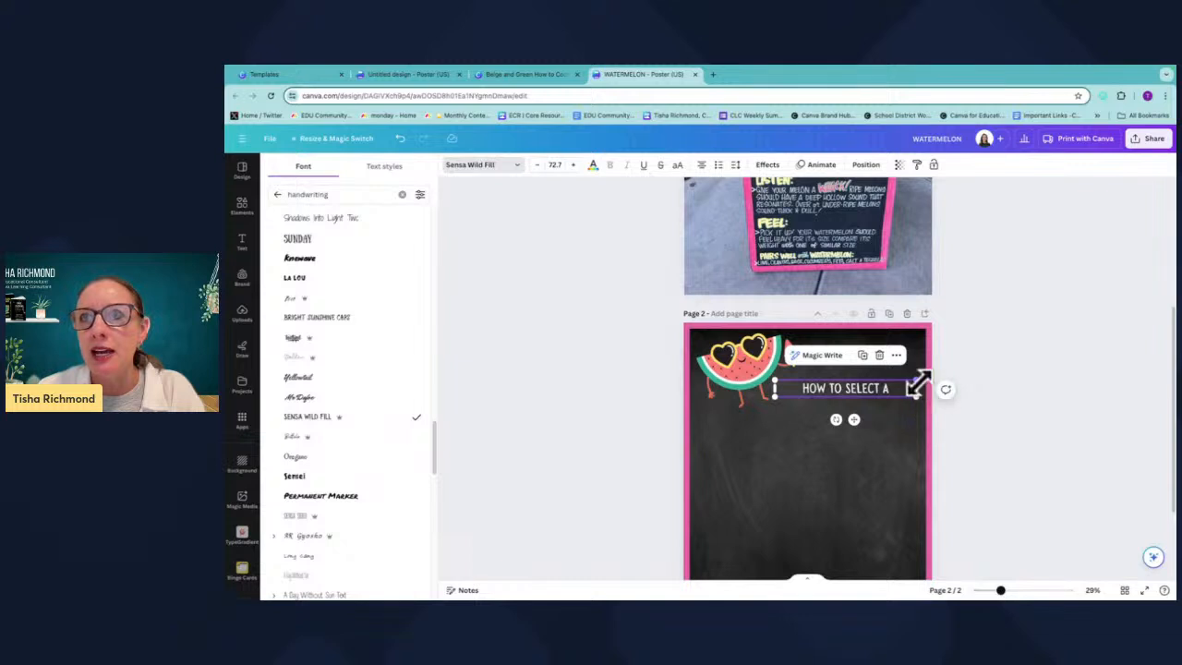
Enlarge the HOW TO SELECT A heading and give it a Shadow effect in pink.
drag(912, 390, 880, 384)
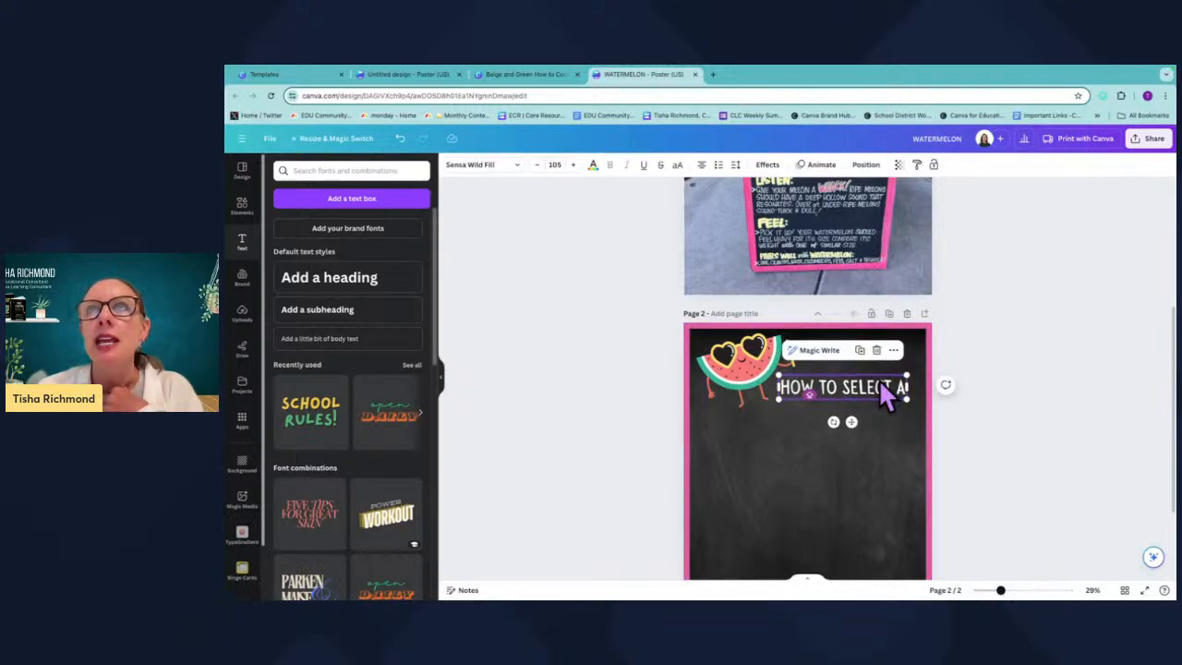
click(767, 166)
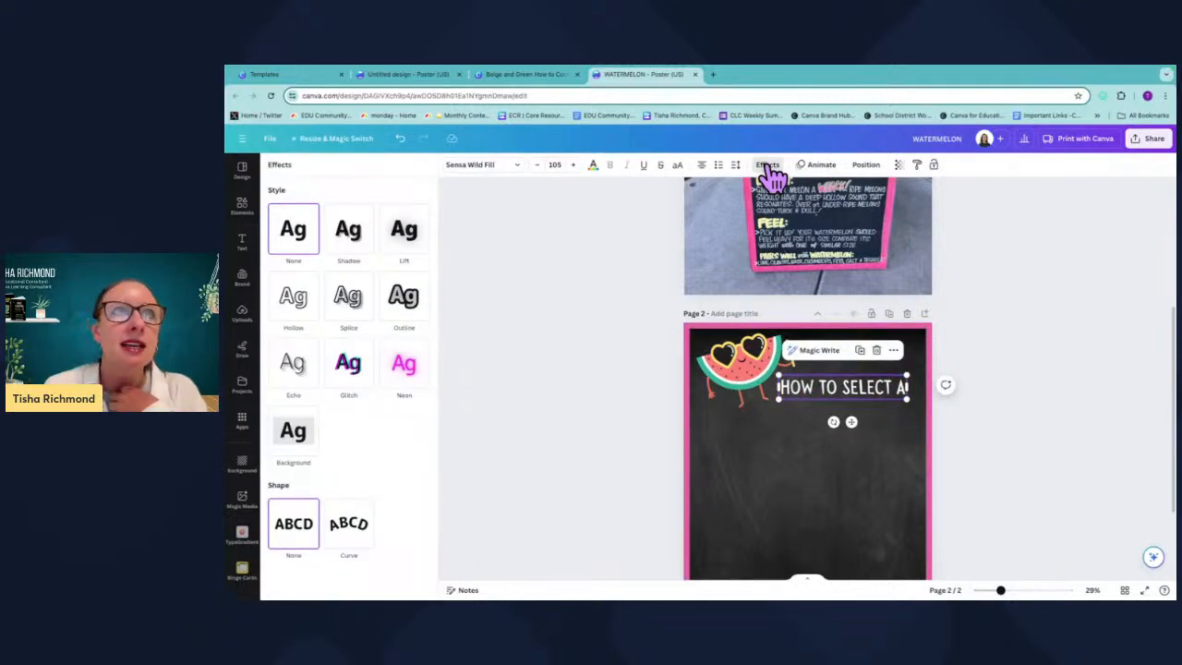
click(356, 247)
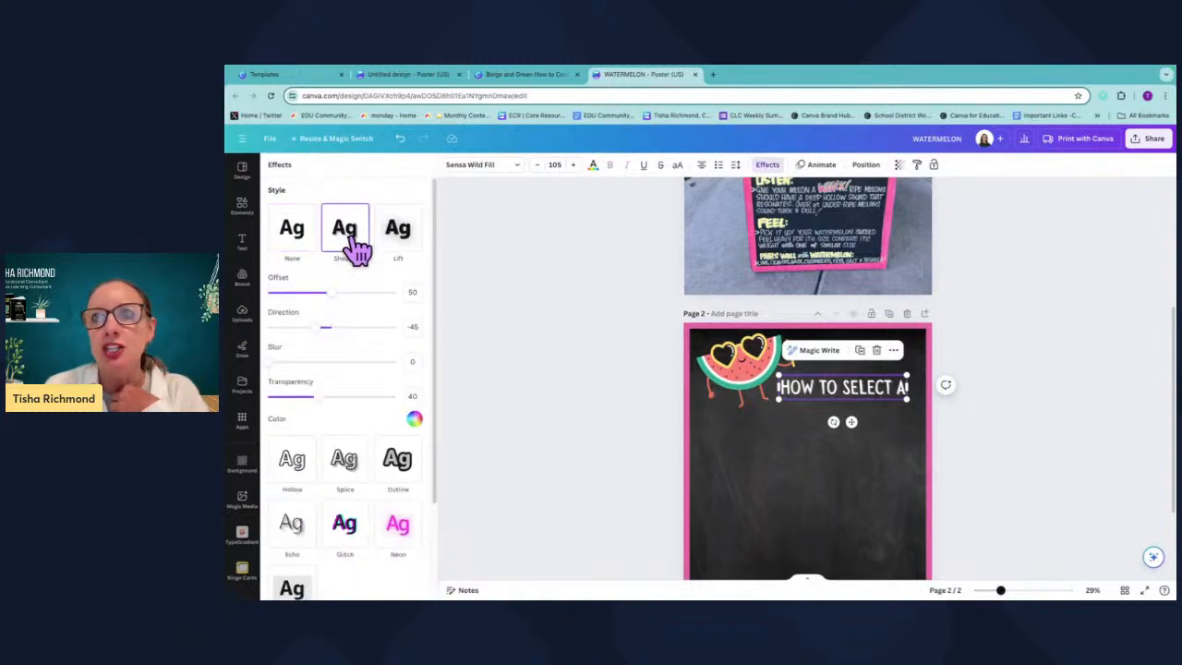
click(414, 418)
click(327, 387)
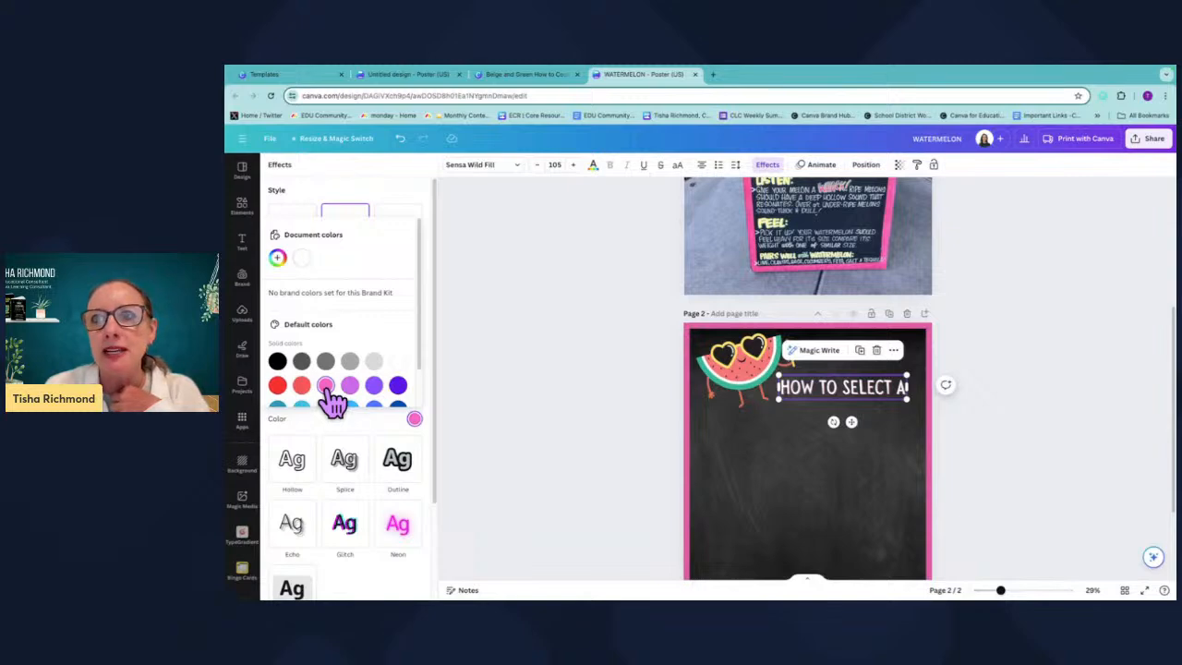
click(468, 240)
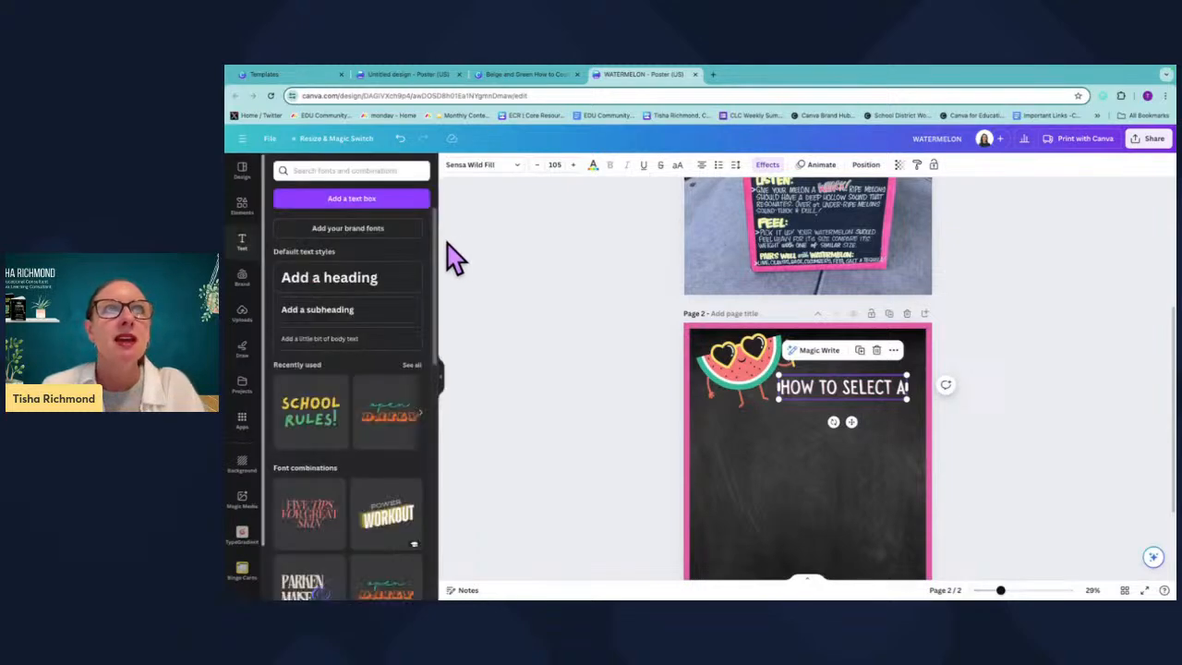
Try a curved text shape on the heading before reverting it to no curve.
click(767, 164)
scroll(425, 449, down, 1)
scroll(425, 450, down, 1)
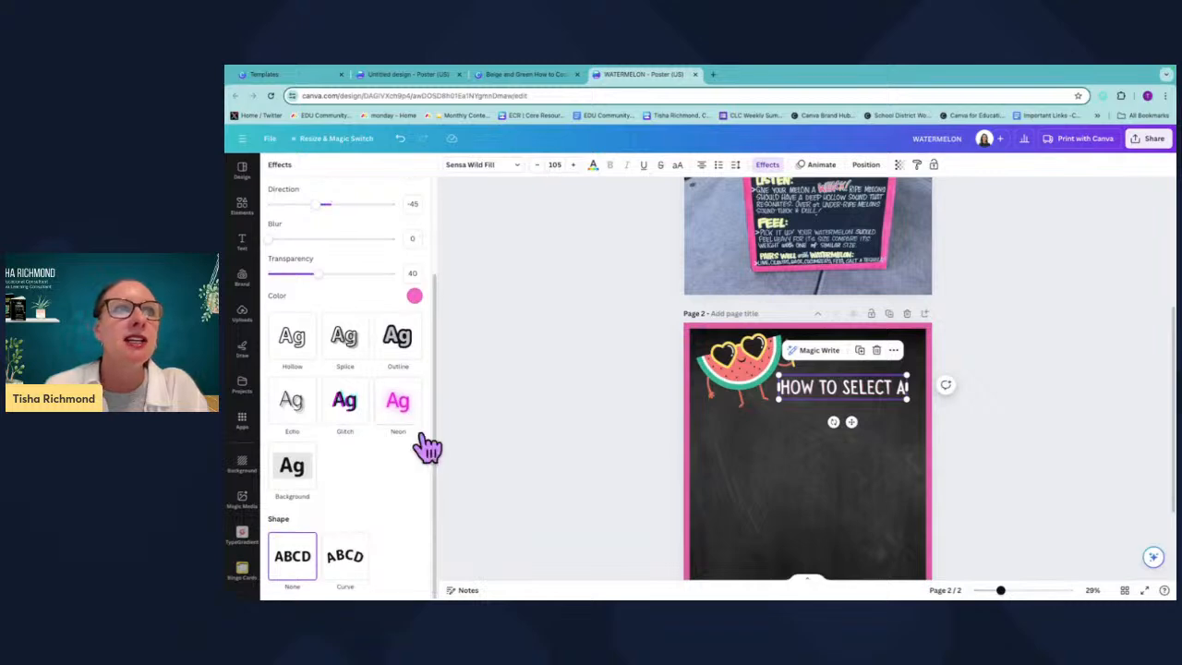
click(341, 557)
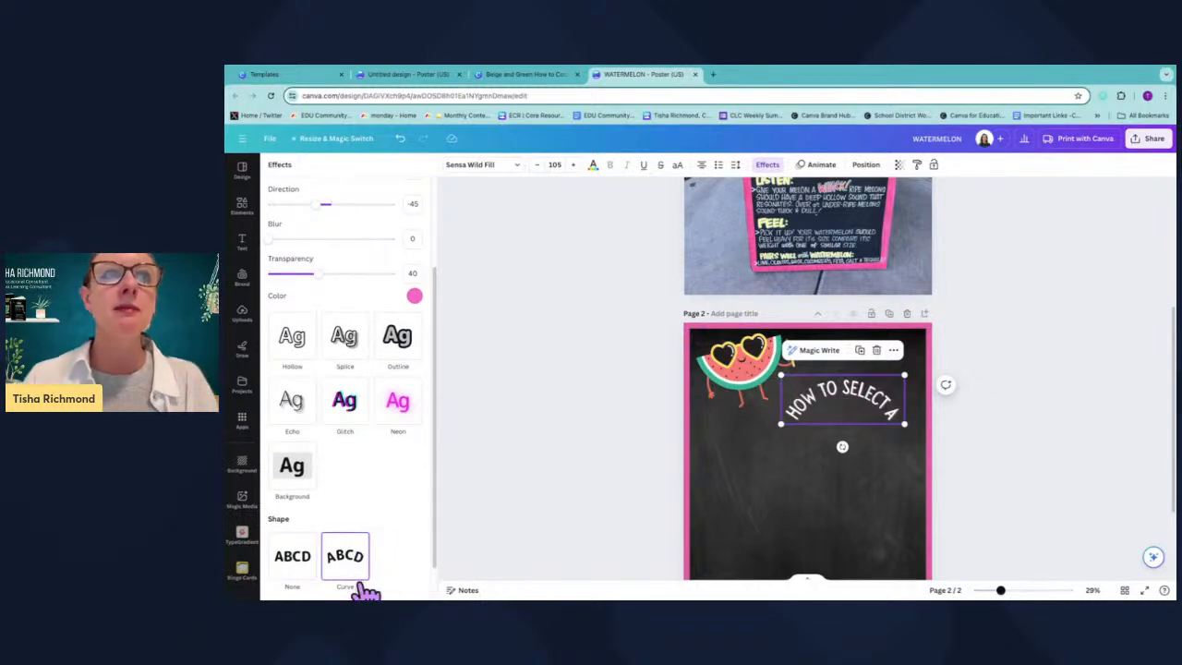
scroll(345, 564, down, 1)
mouse_move(340, 578)
mouse_down()
mouse_move(380, 582)
mouse_move(340, 579)
mouse_move(363, 581)
mouse_up()
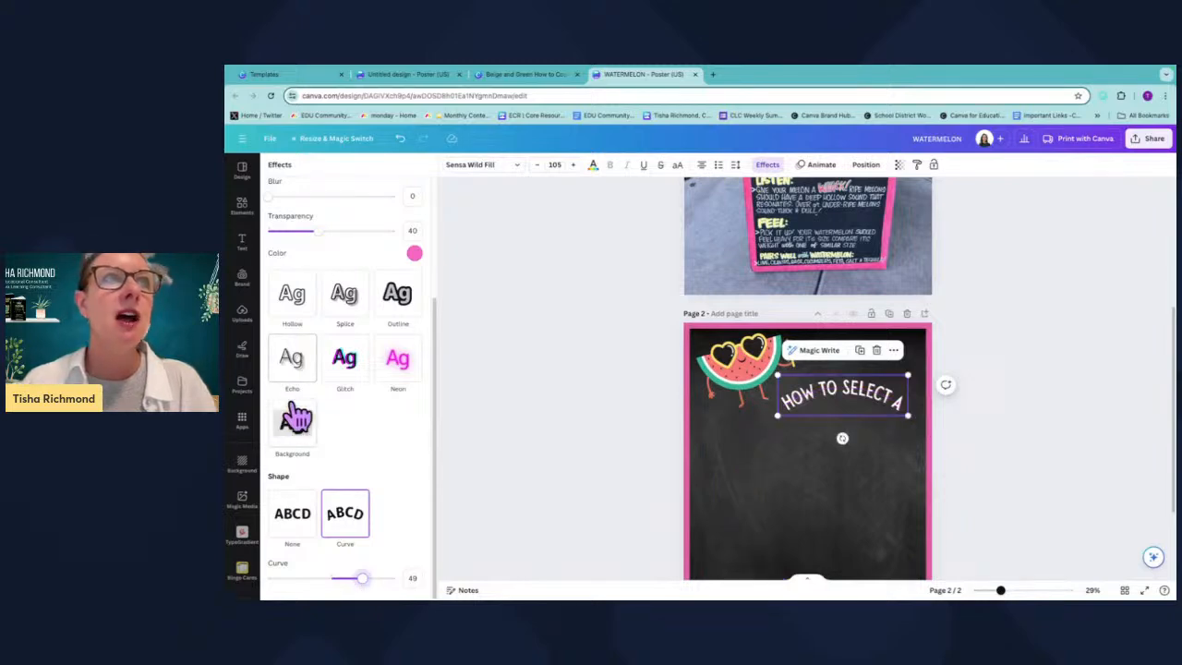
scroll(357, 305, up, 2)
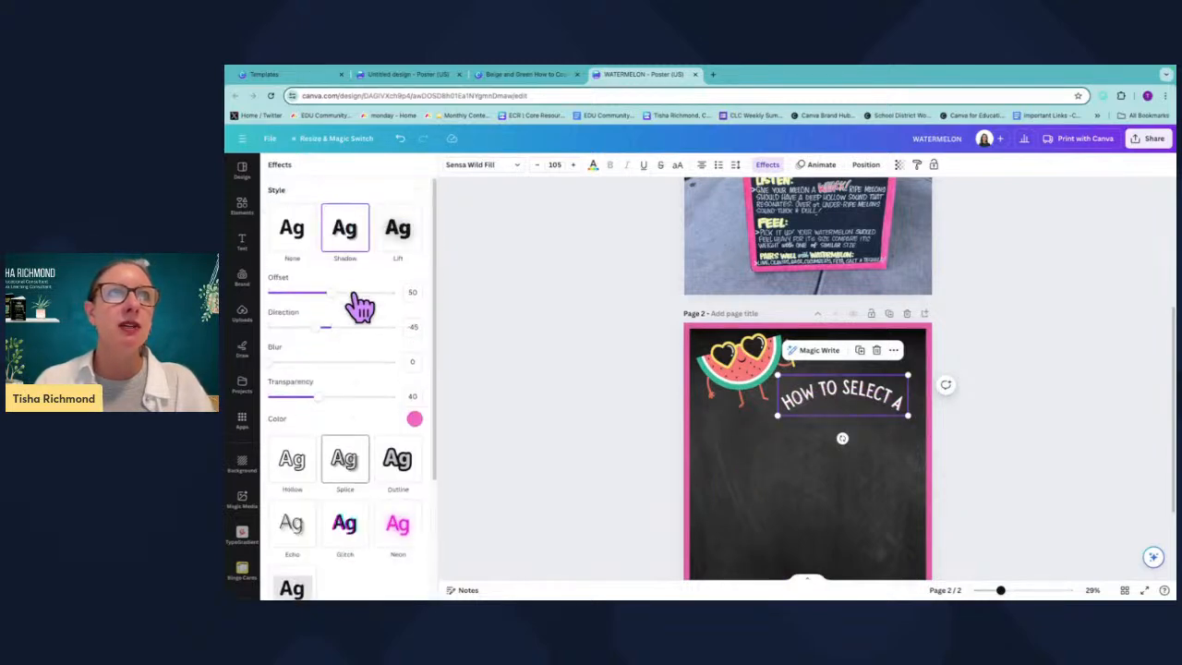
scroll(378, 475, down, 3)
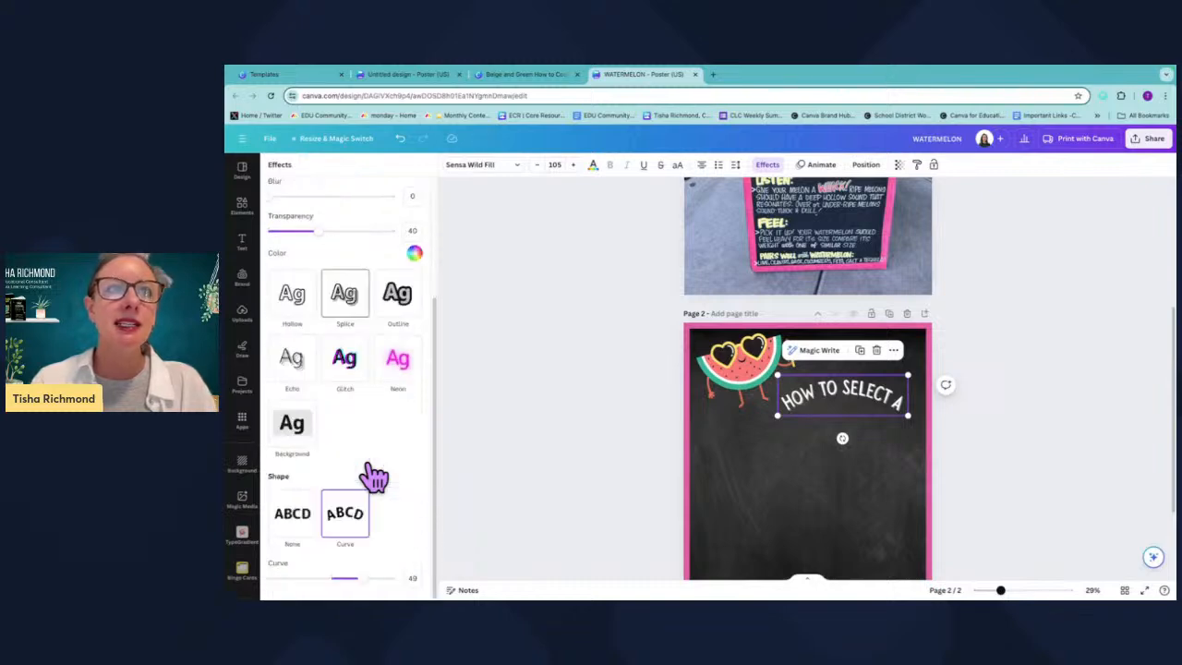
drag(367, 582, 330, 586)
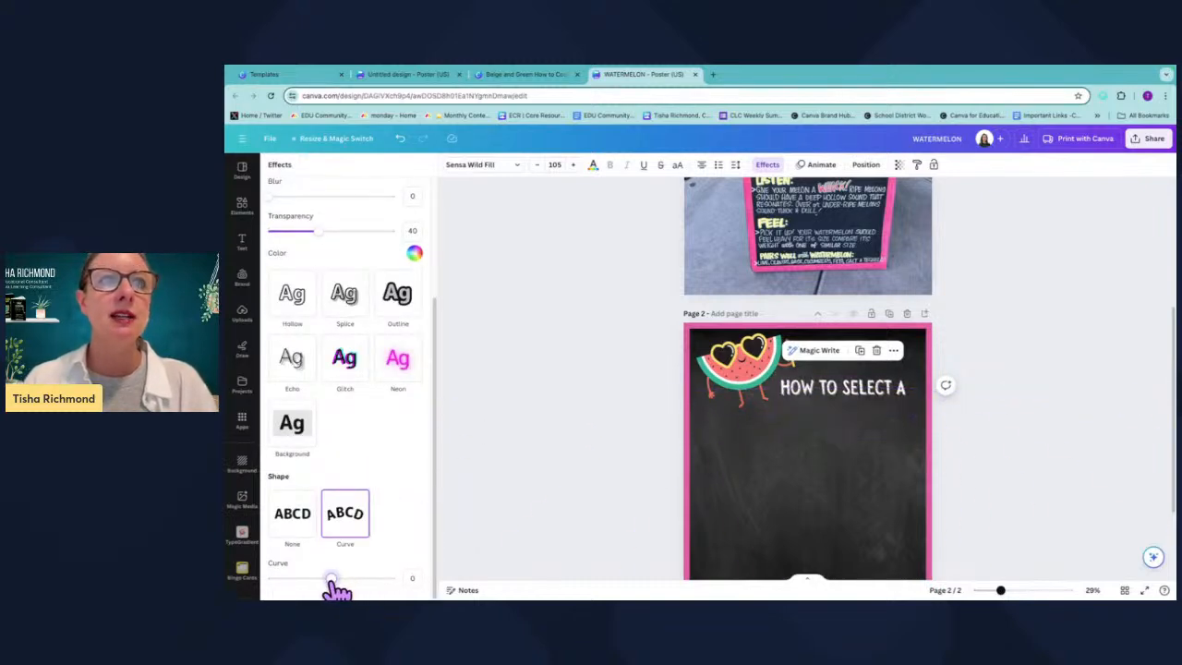
click(290, 524)
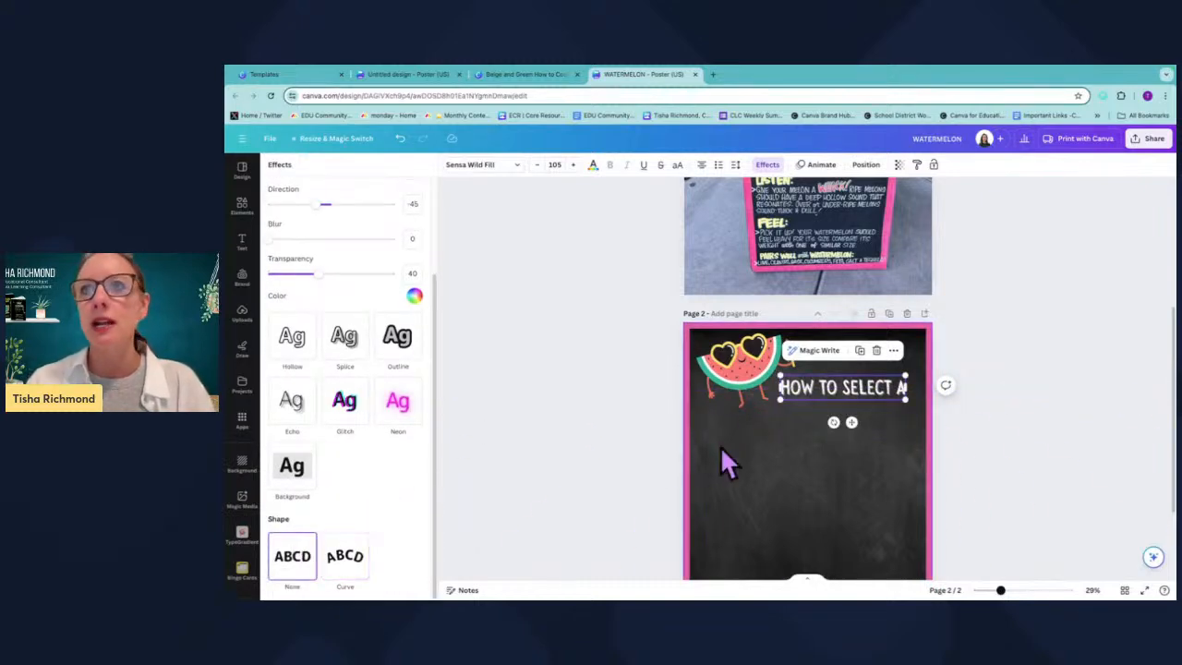
Reapply the pink shadow color to the heading and nudge the heading slightly.
click(414, 296)
click(324, 475)
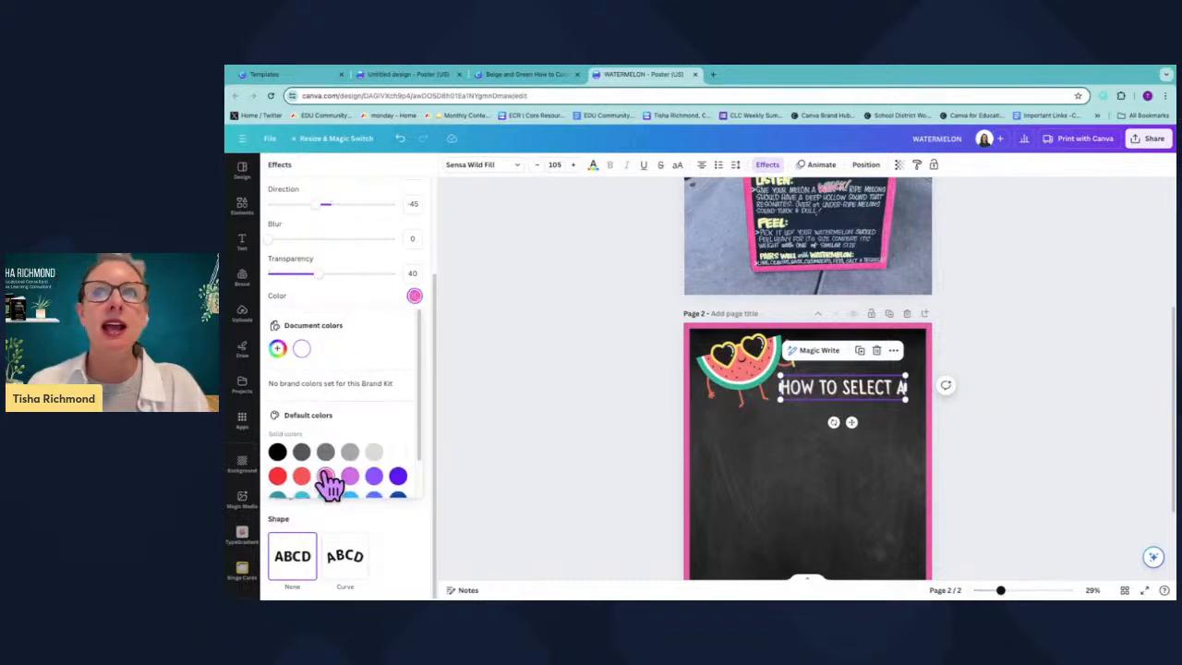
drag(871, 386, 873, 390)
scroll(867, 308, up, 3)
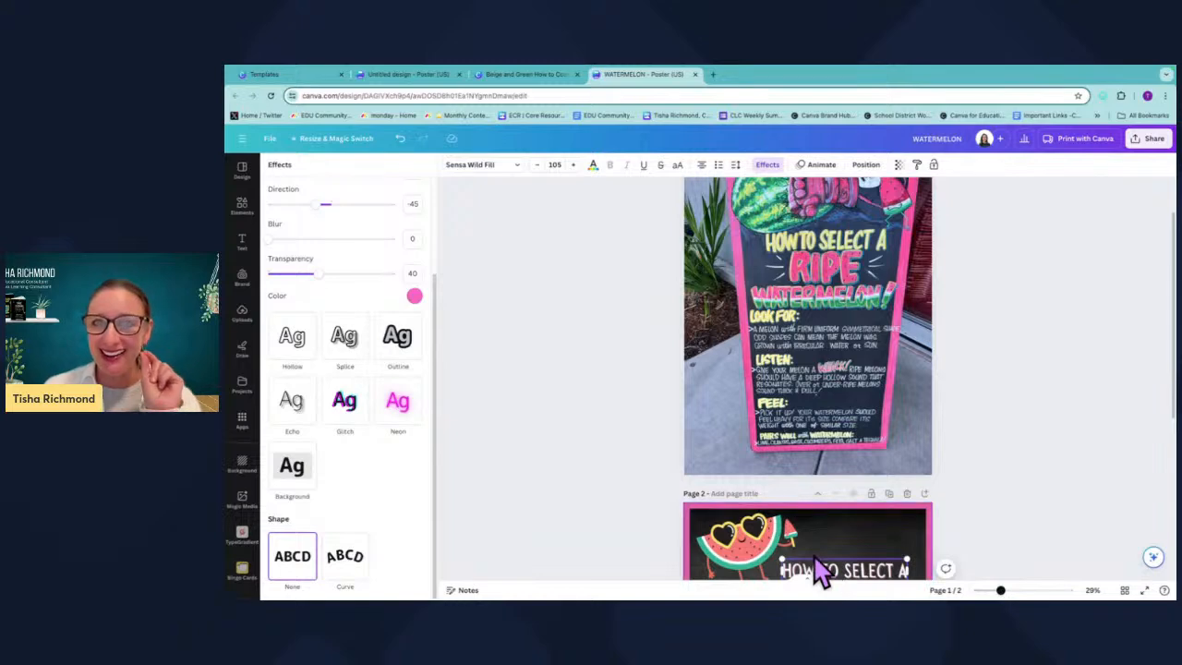
scroll(825, 512, down, 3)
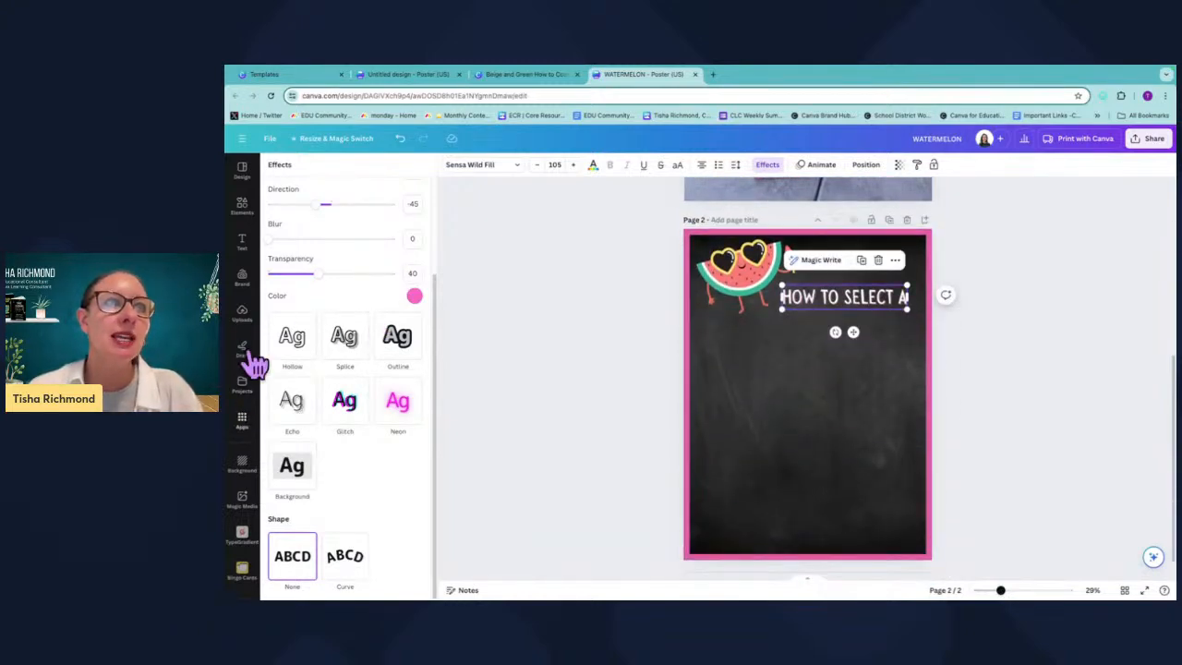
Search the apps for MAGIC MORPH and open the Magic Morph app.
click(242, 420)
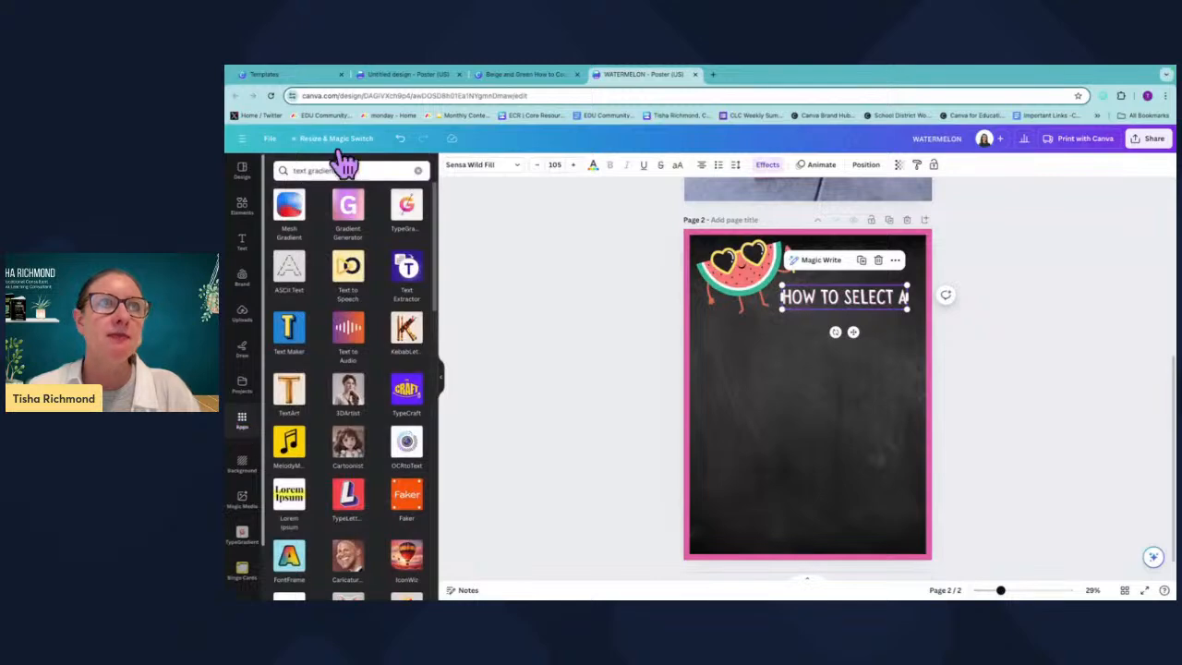
click(417, 170)
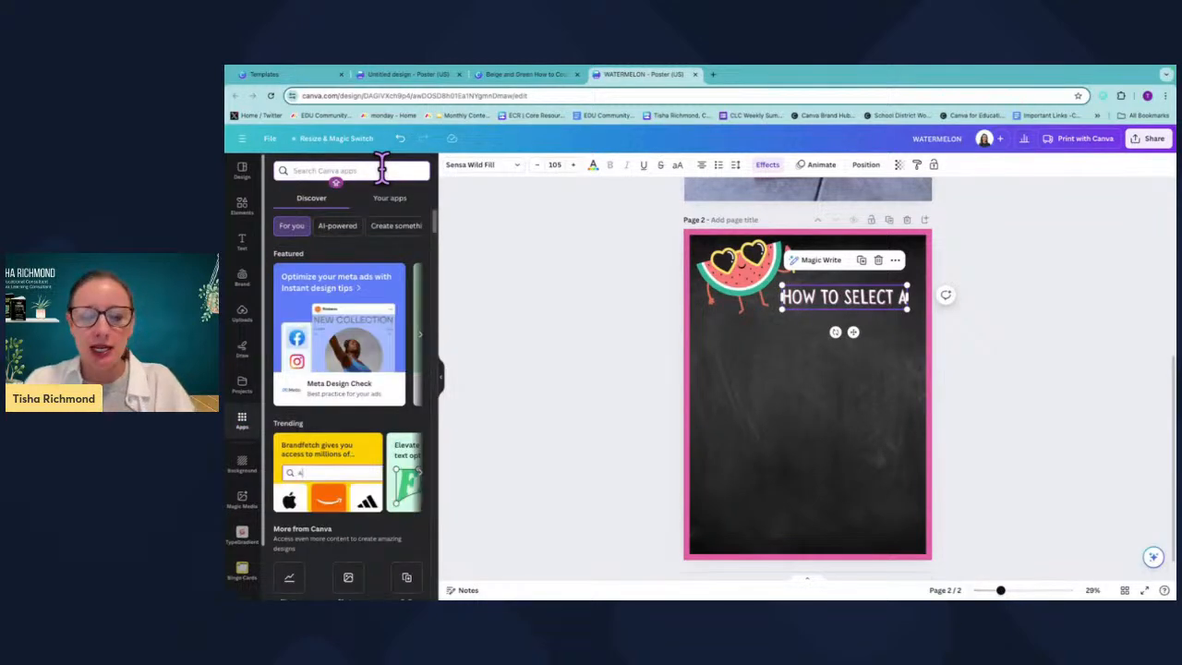
click(381, 169)
text(MAGIC MOR)
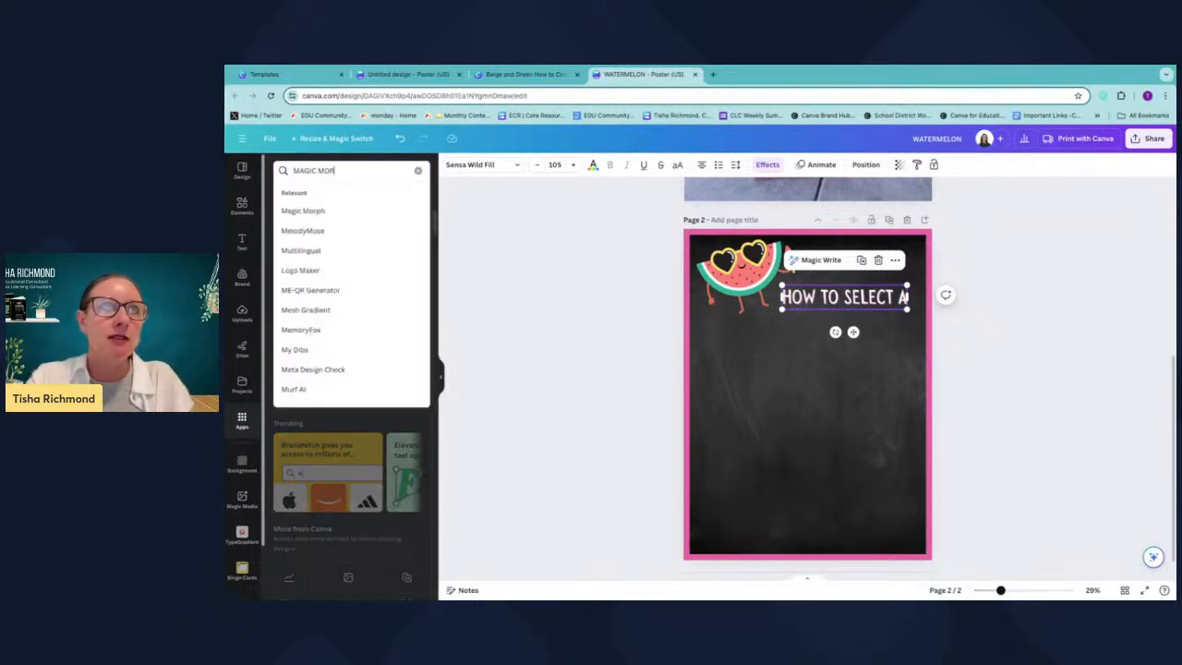
text(PH)
key(Return)
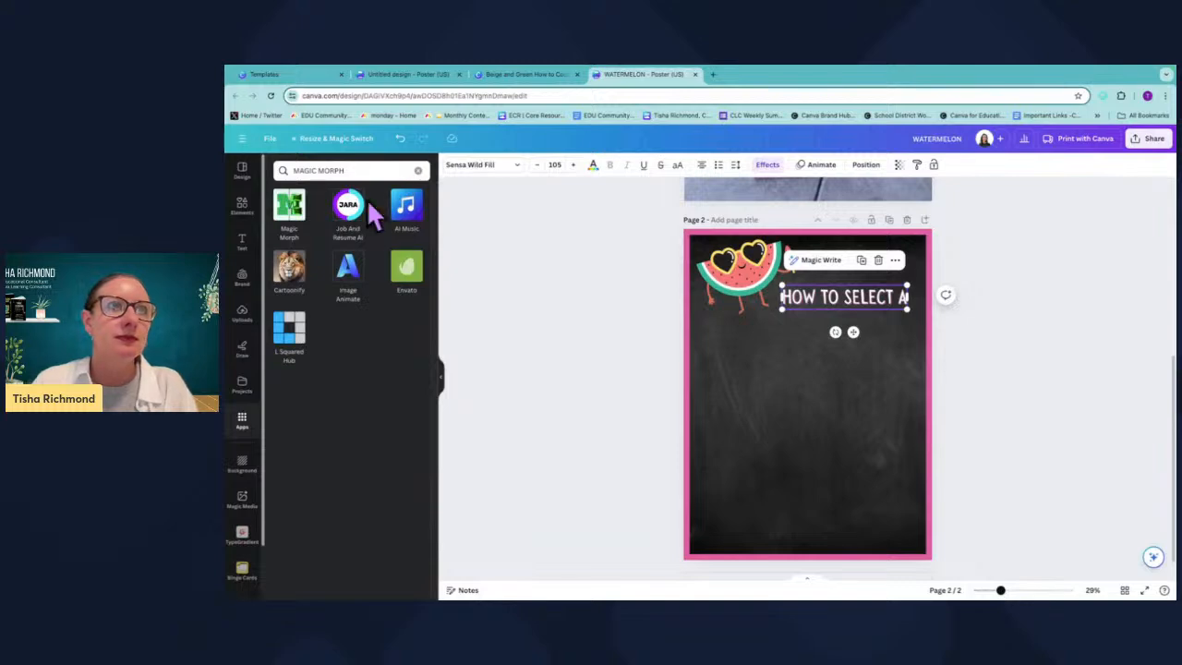
click(289, 217)
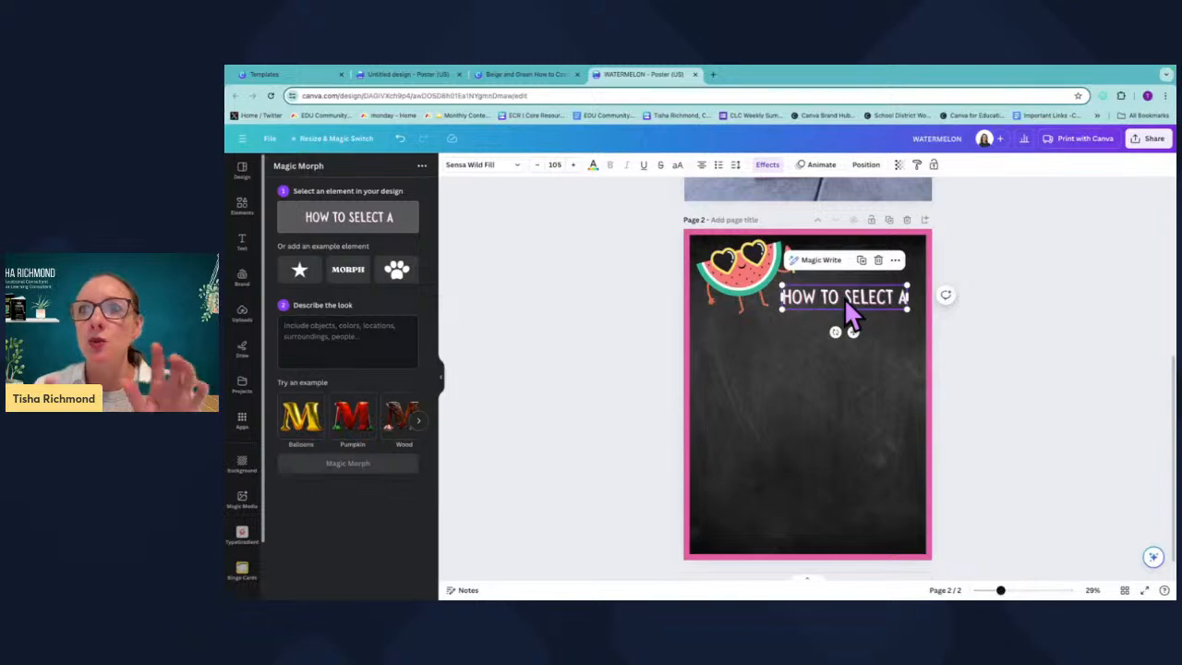
Add a new heading on page 2 reading RIPE WATERMELON.
click(243, 241)
click(330, 276)
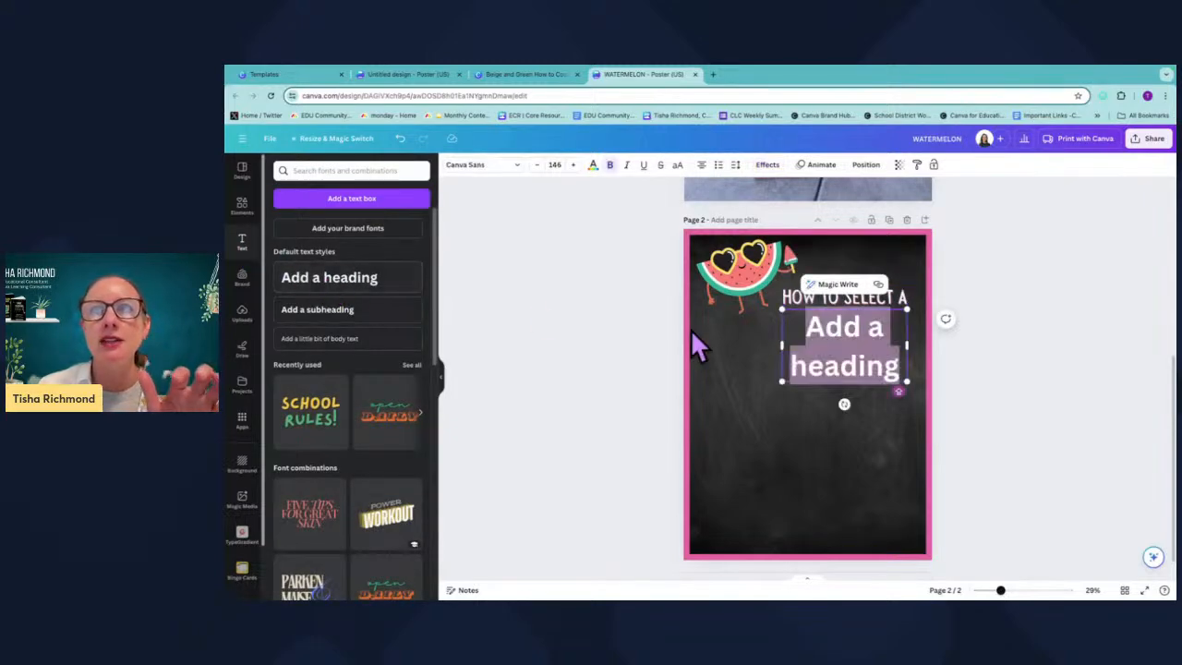
text(RIP)
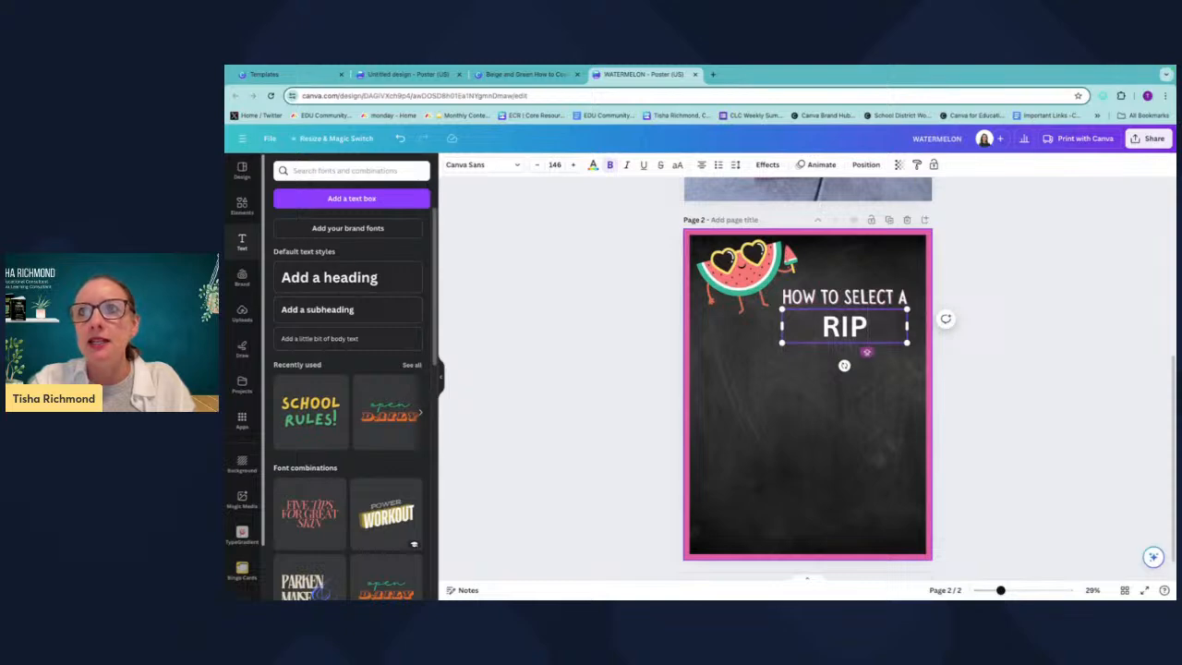
text(E WATERMEL)
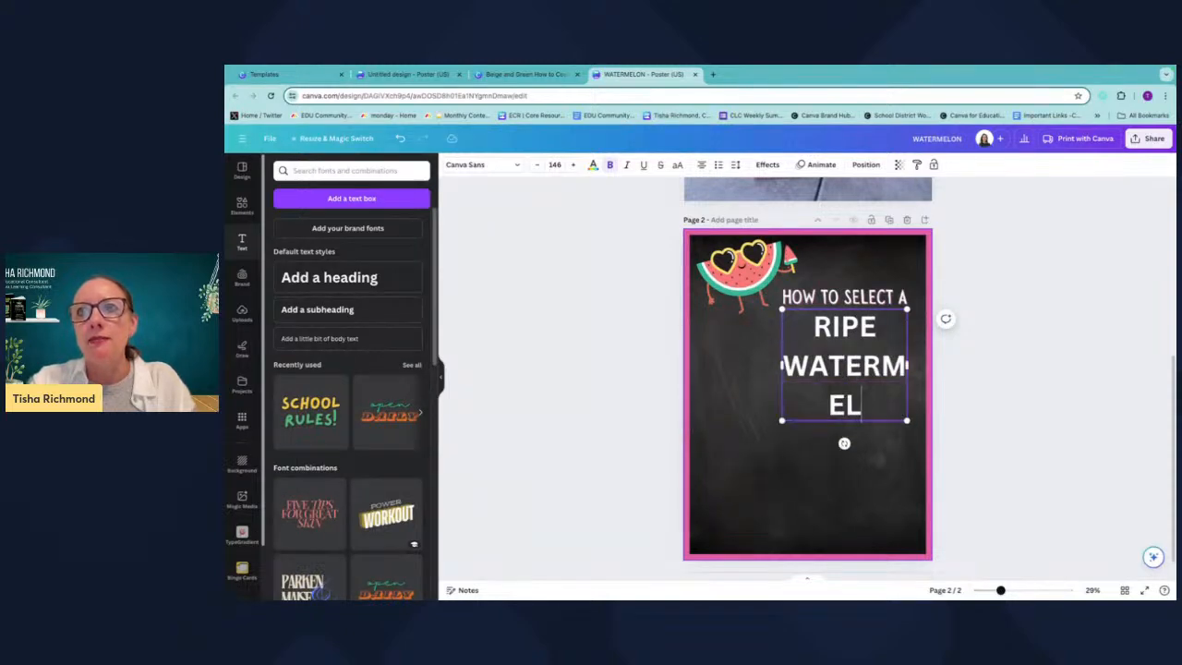
text(ON)
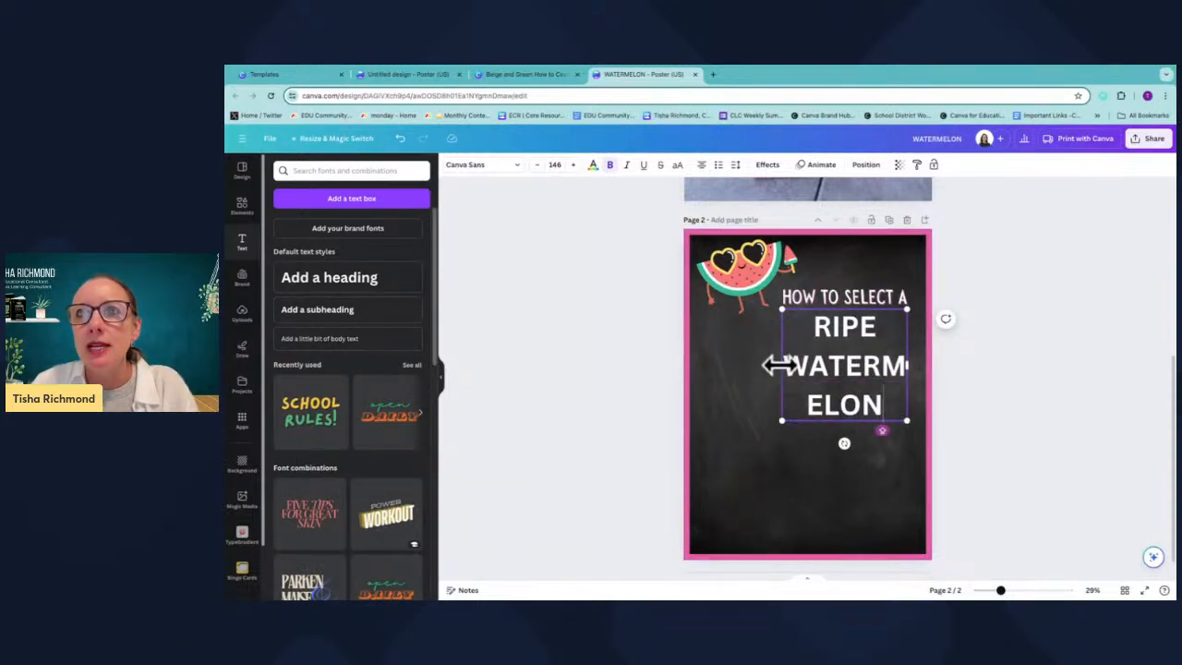
Widen the RIPE WATERMELON text to two lines, shrink it to about 95 size, and place it under the heading.
drag(779, 364, 683, 360)
drag(898, 369, 763, 328)
click(735, 166)
drag(775, 240, 756, 240)
click(773, 420)
click(718, 342)
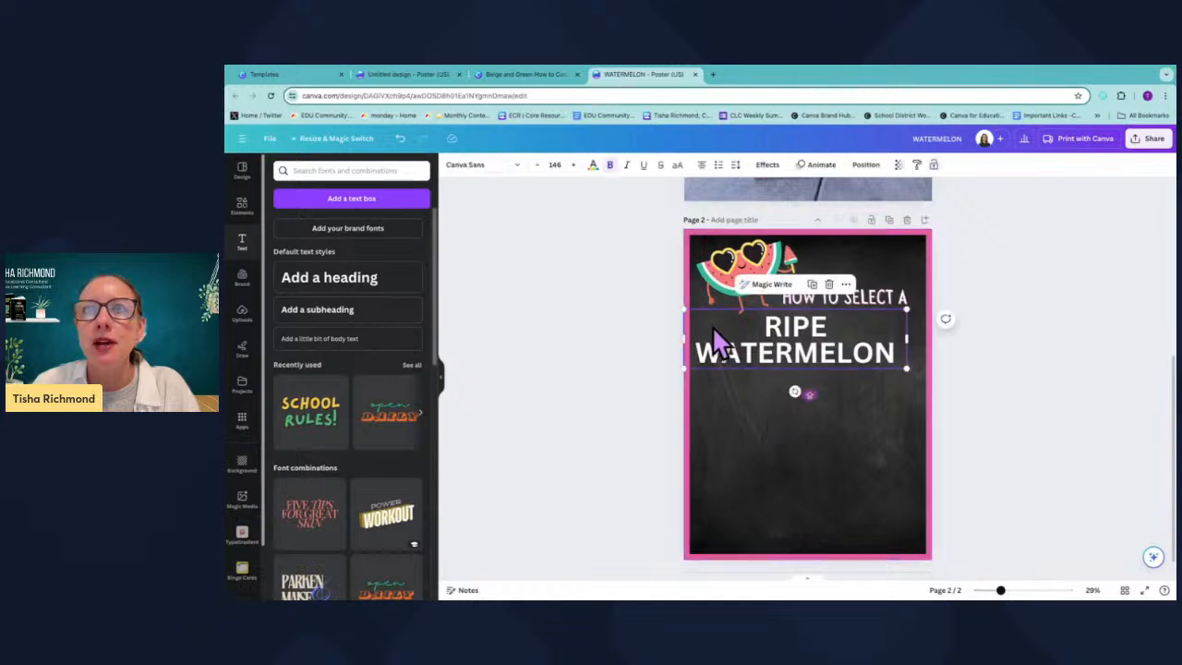
drag(693, 317, 761, 329)
drag(871, 361, 873, 331)
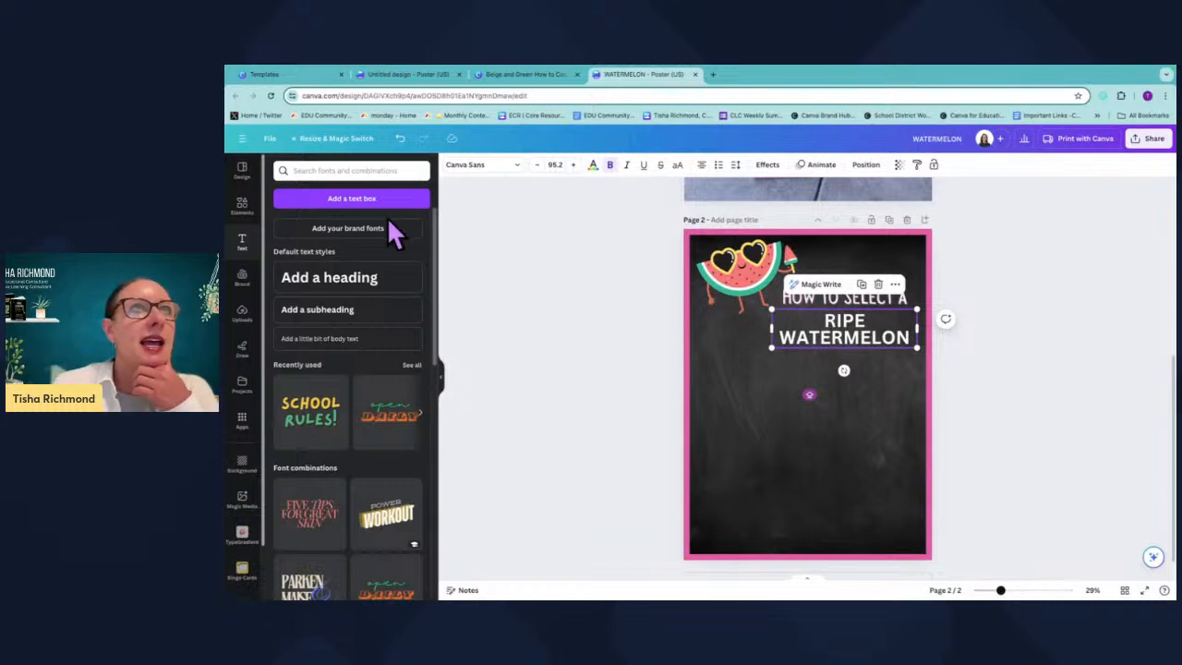
Run Magic Morph on the RIPE WATERMELON text with the description WATERMELON.
click(241, 420)
click(289, 207)
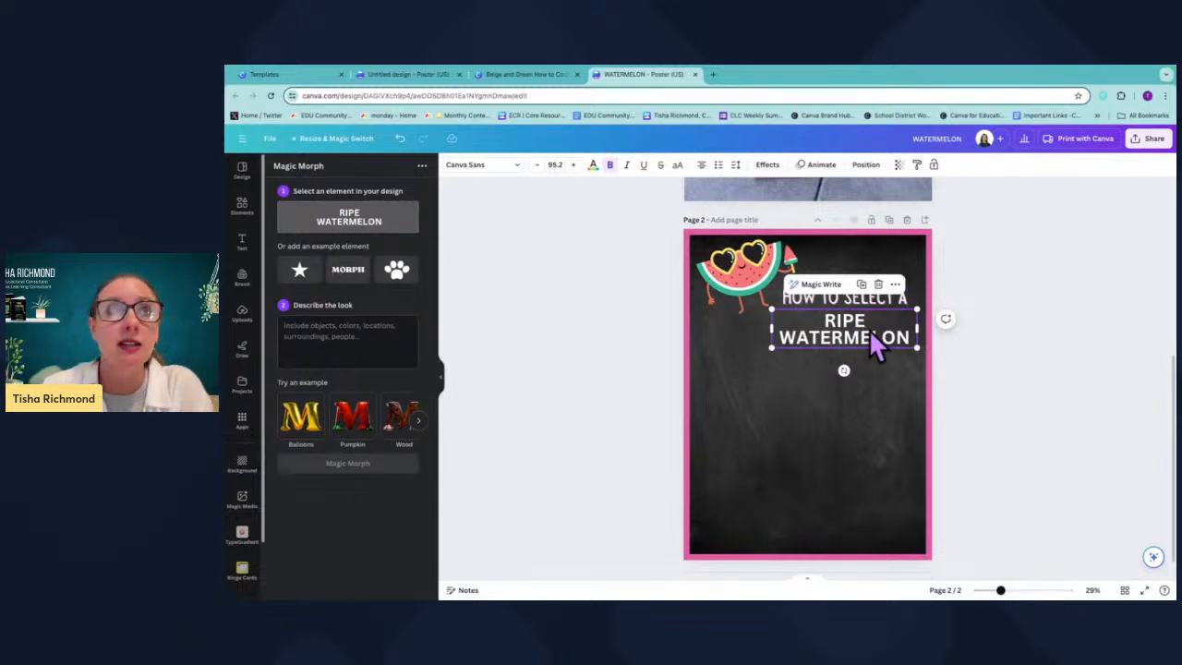
click(356, 338)
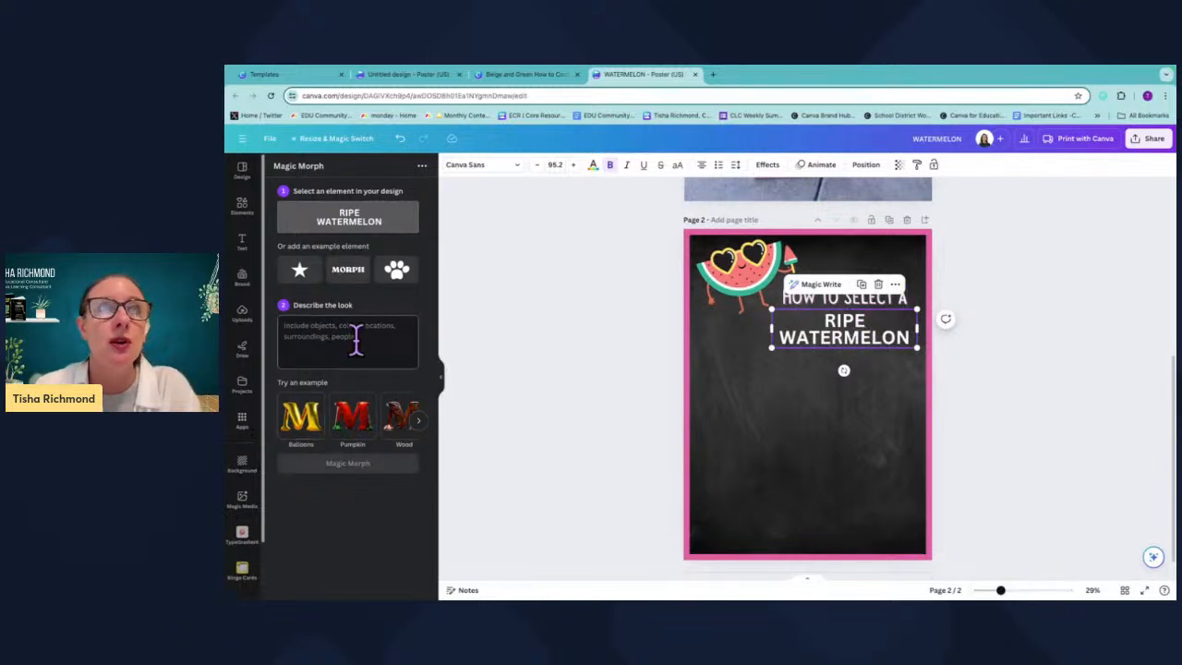
text(W)
key(BackSpace)
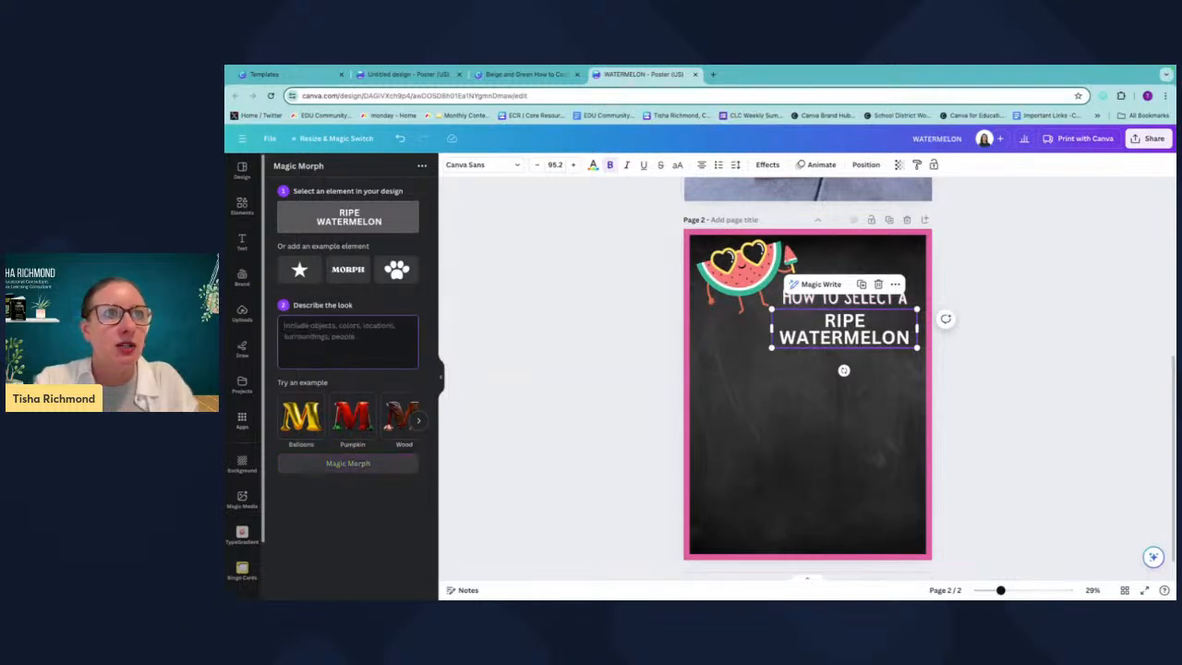
text(WATERMELON)
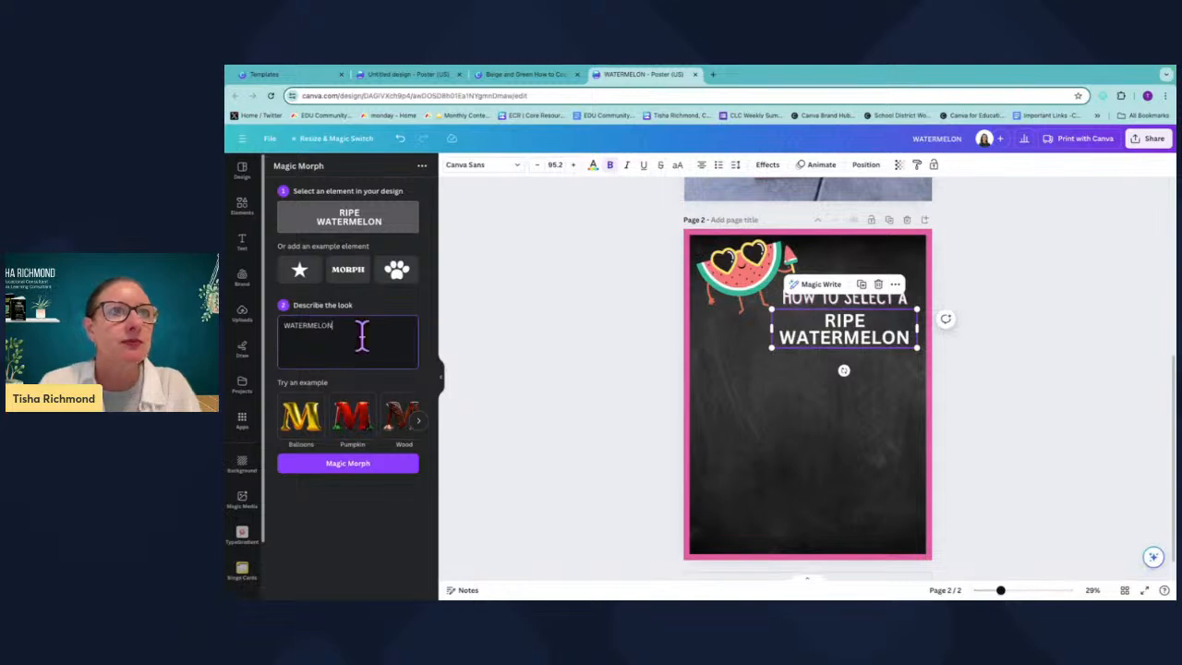
click(373, 466)
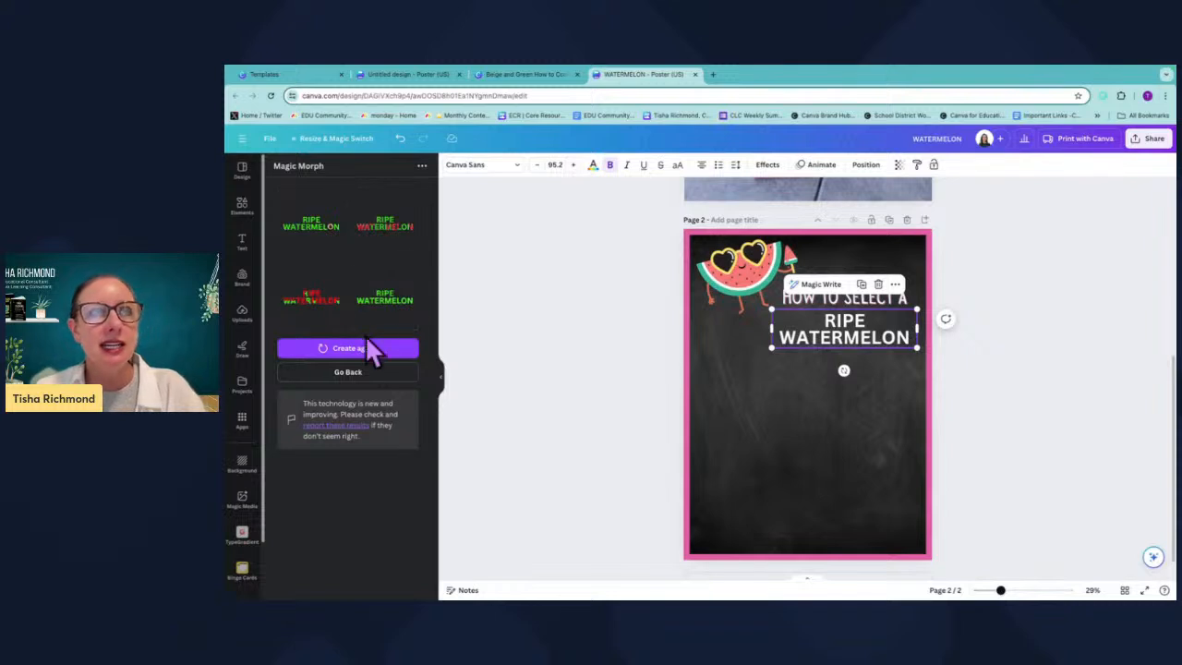
Replace the plain RIPE WATERMELON text with the second Magic Morph result, sized and placed under the heading.
click(385, 231)
drag(759, 382, 679, 403)
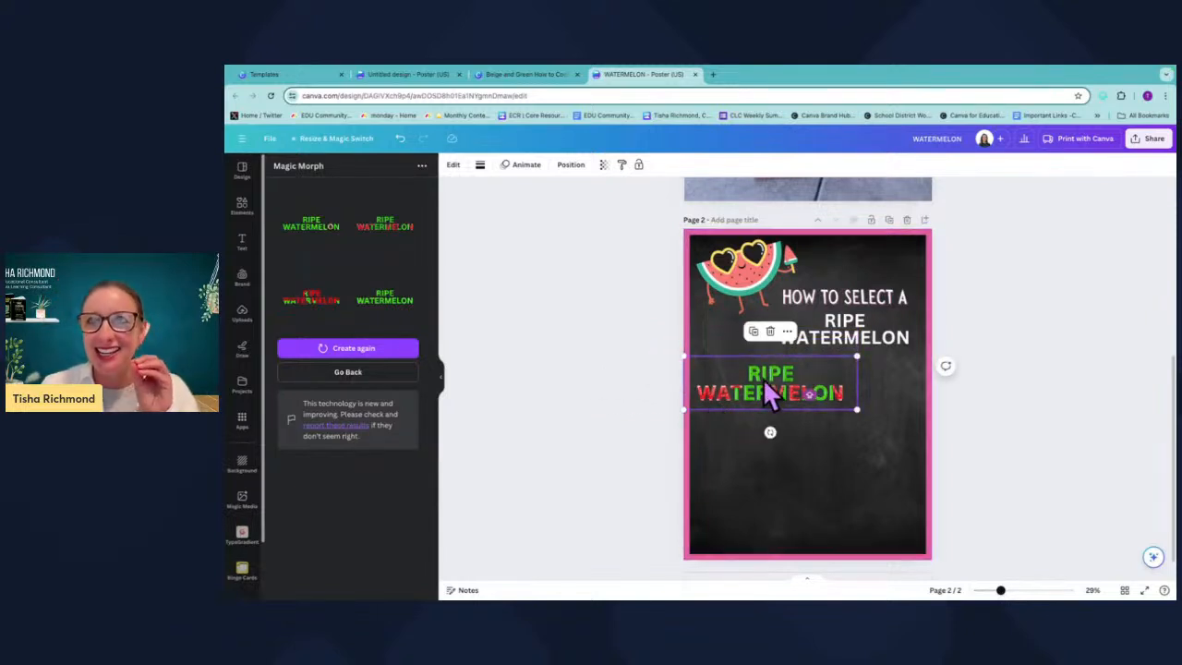
drag(767, 373, 844, 349)
click(859, 339)
key(Delete)
click(837, 380)
drag(757, 298, 791, 296)
drag(852, 349, 839, 321)
click(875, 412)
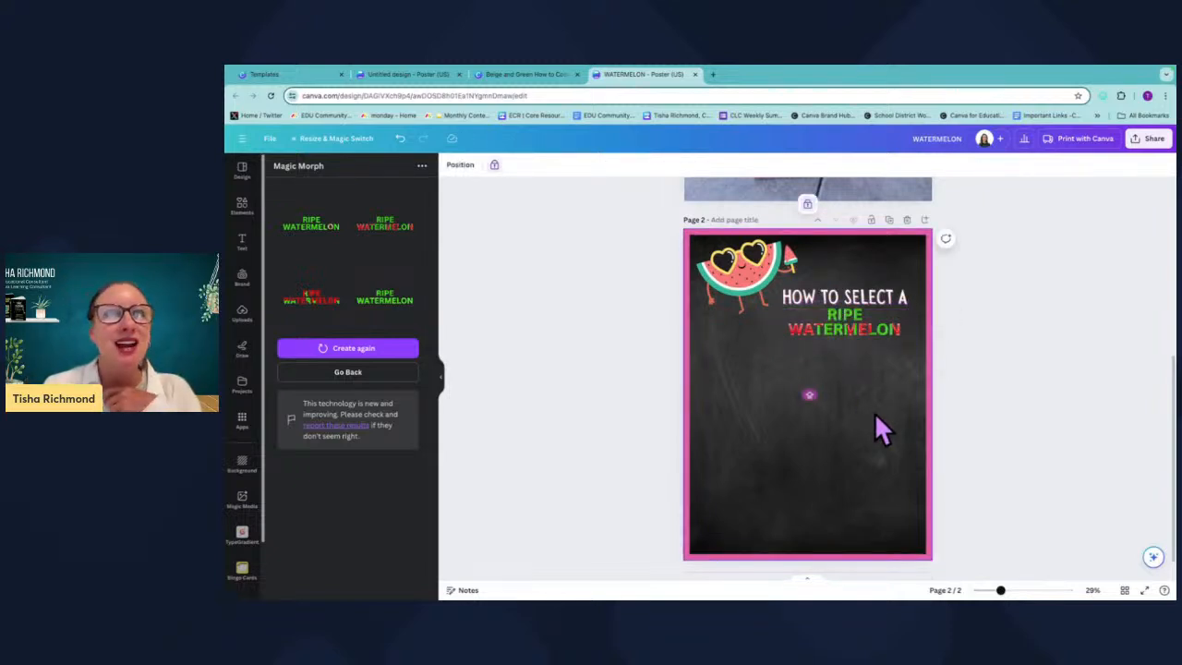
Regenerate the Magic Morph results, place a red version on the page, and delete it.
click(371, 348)
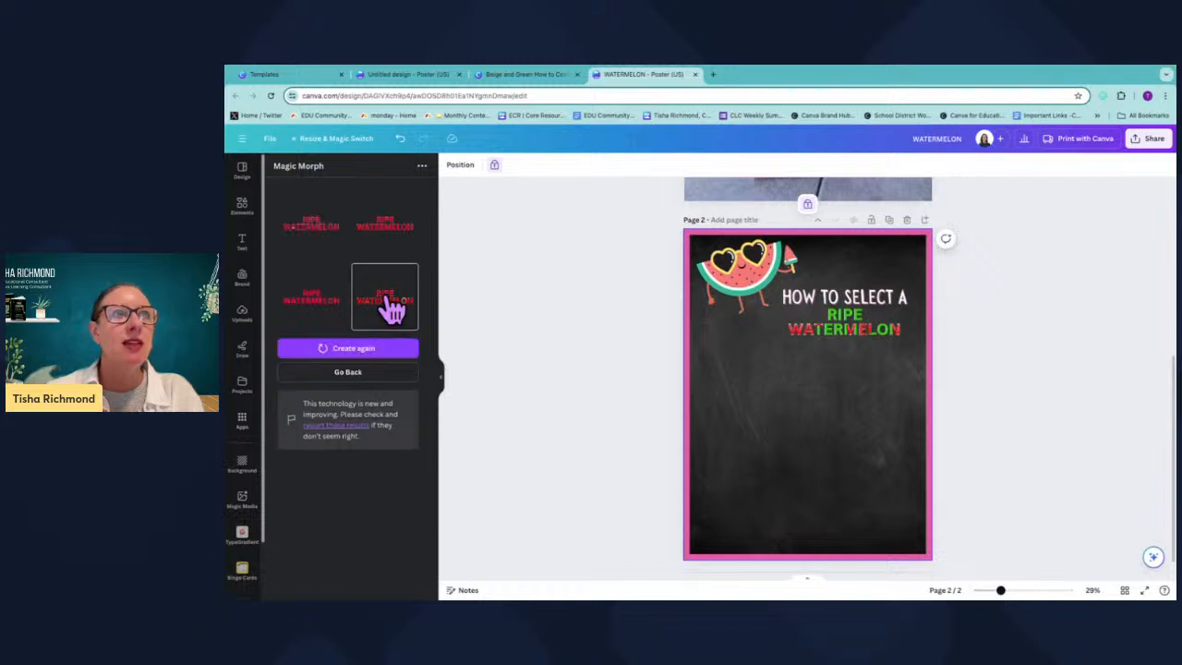
click(314, 288)
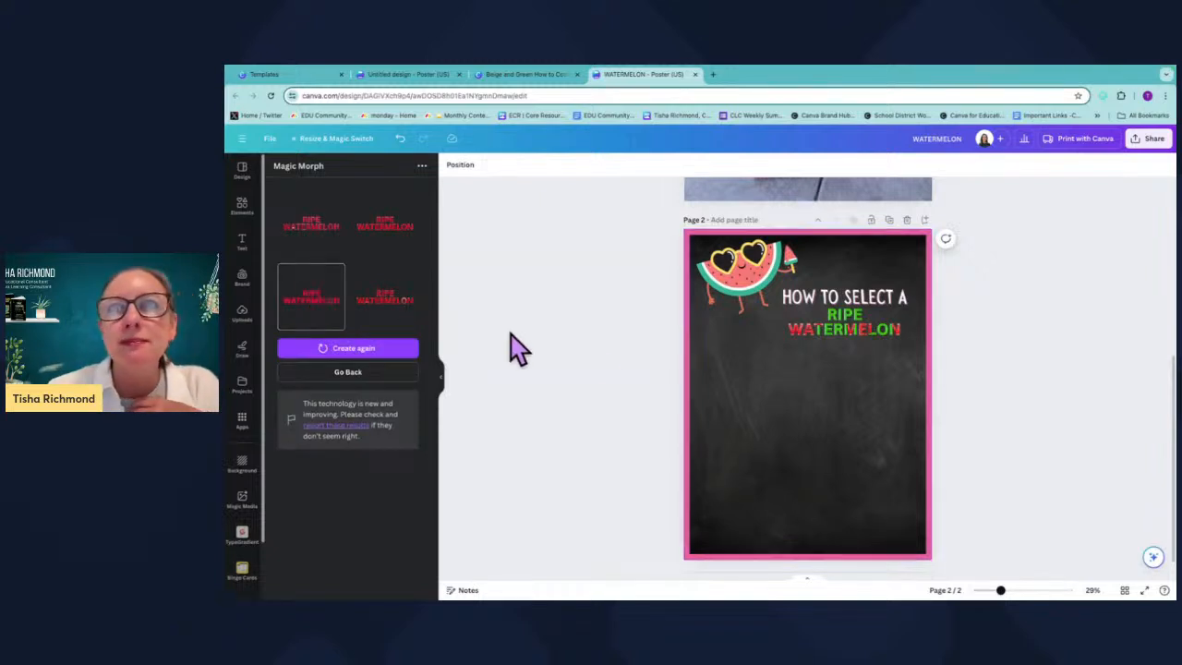
drag(757, 377, 787, 391)
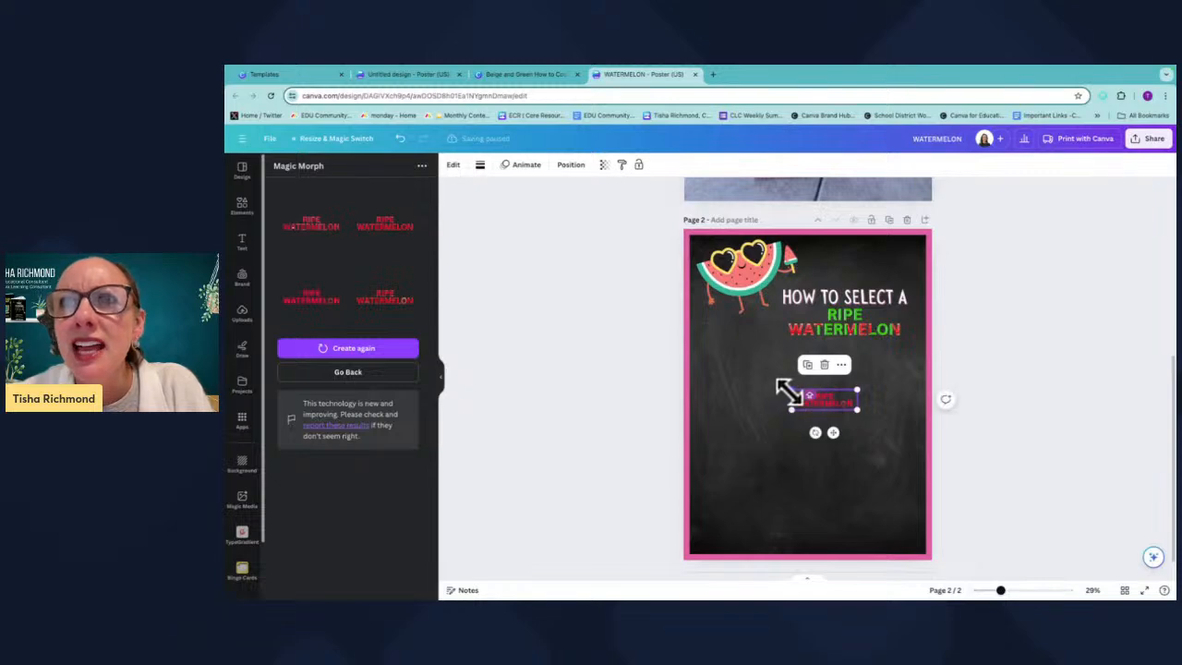
key(Delete)
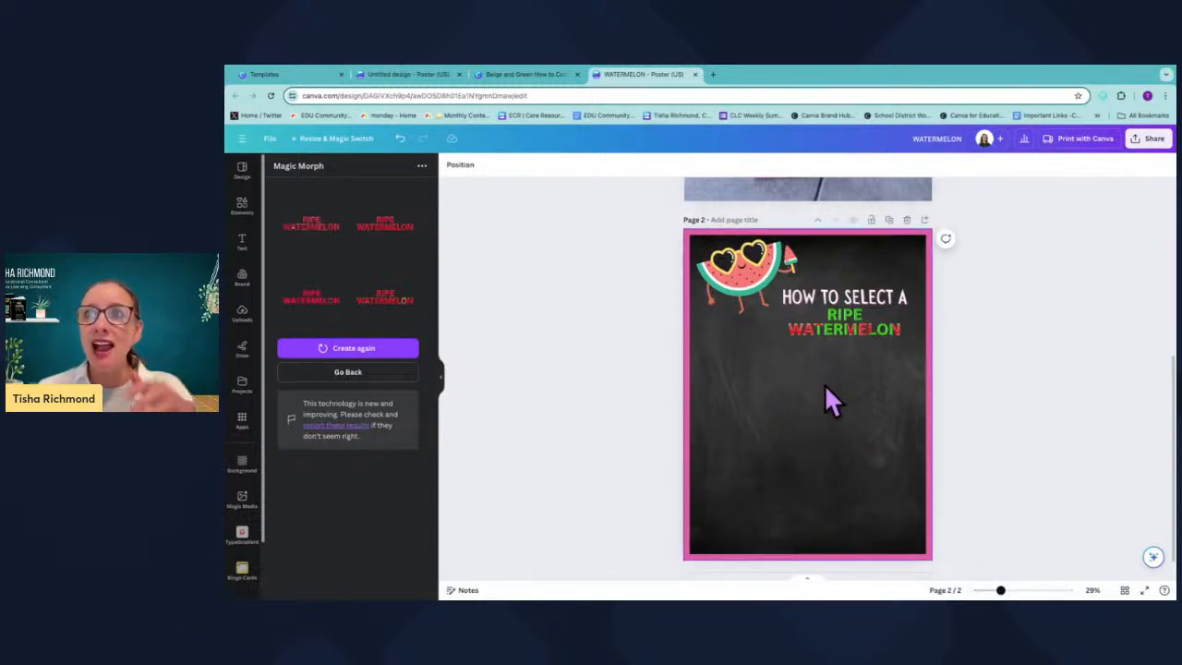
Add a subheading below the title reading LOOK FOR.
click(753, 270)
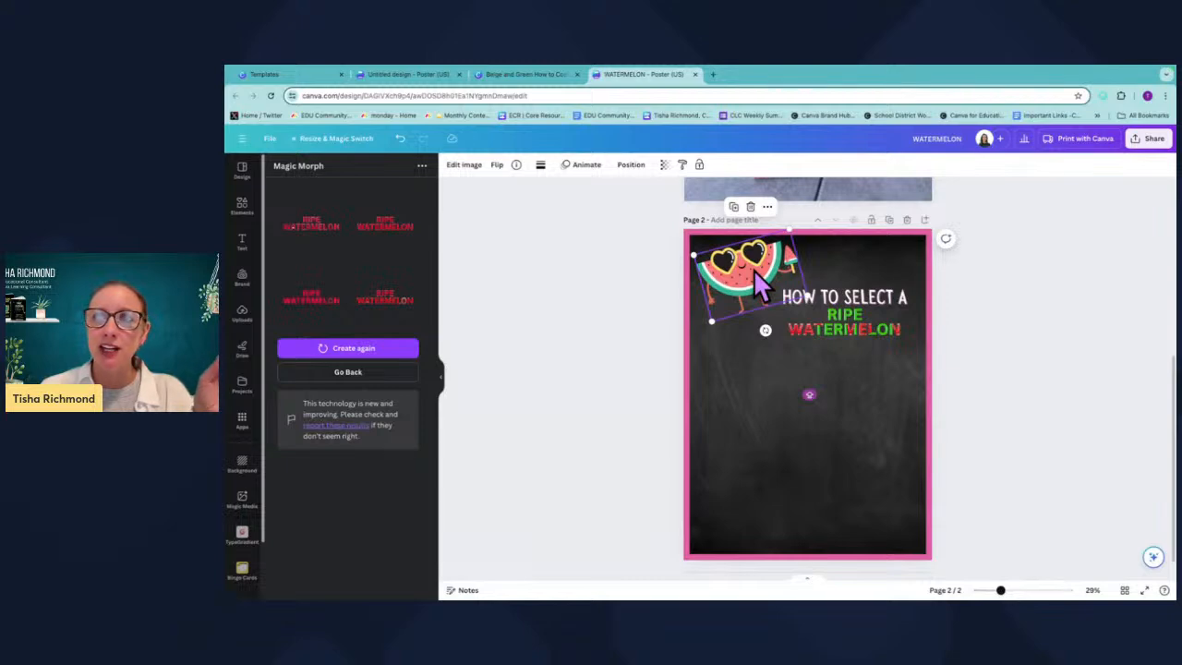
scroll(754, 270, up, 5)
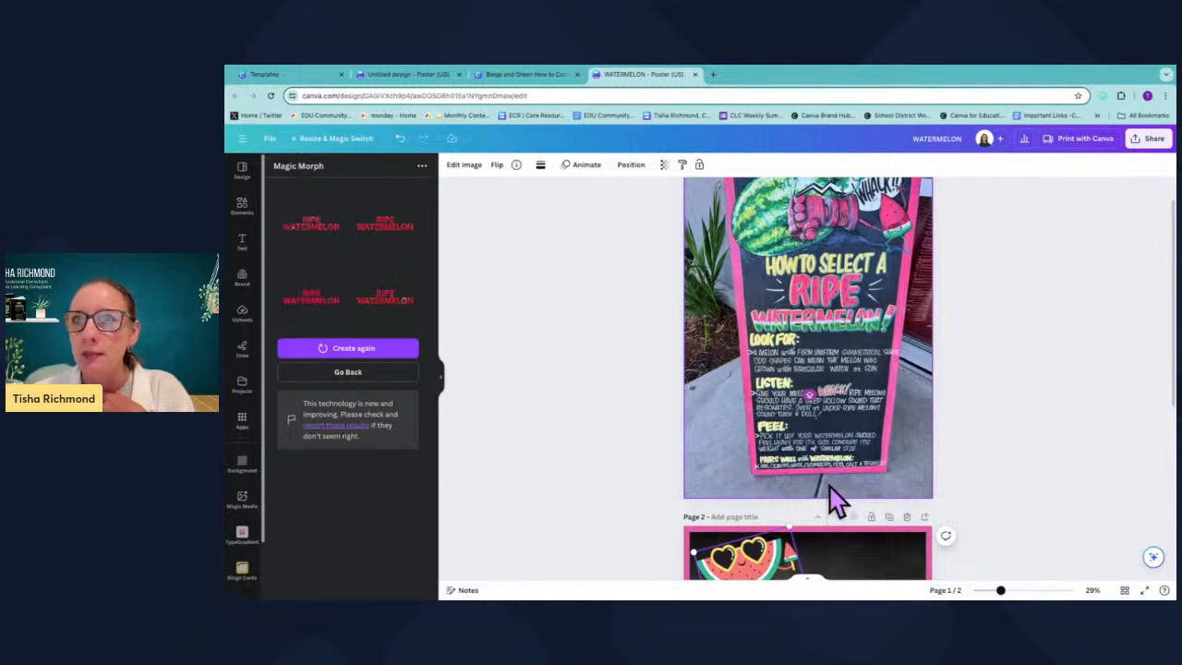
scroll(843, 480, down, 5)
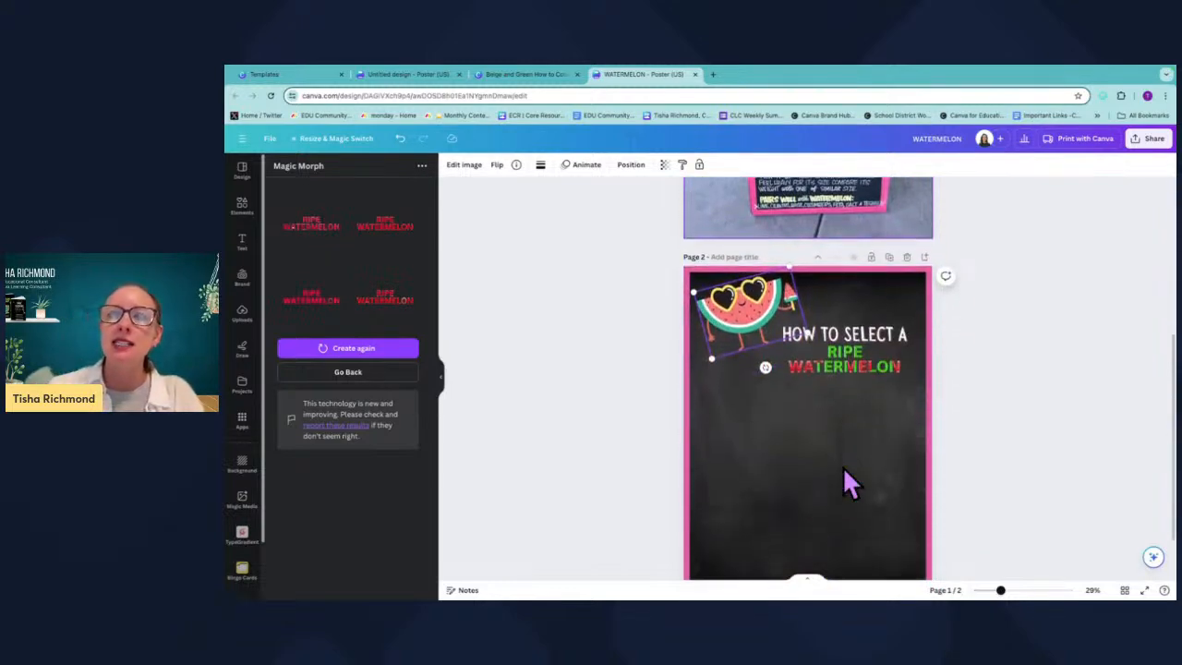
click(243, 241)
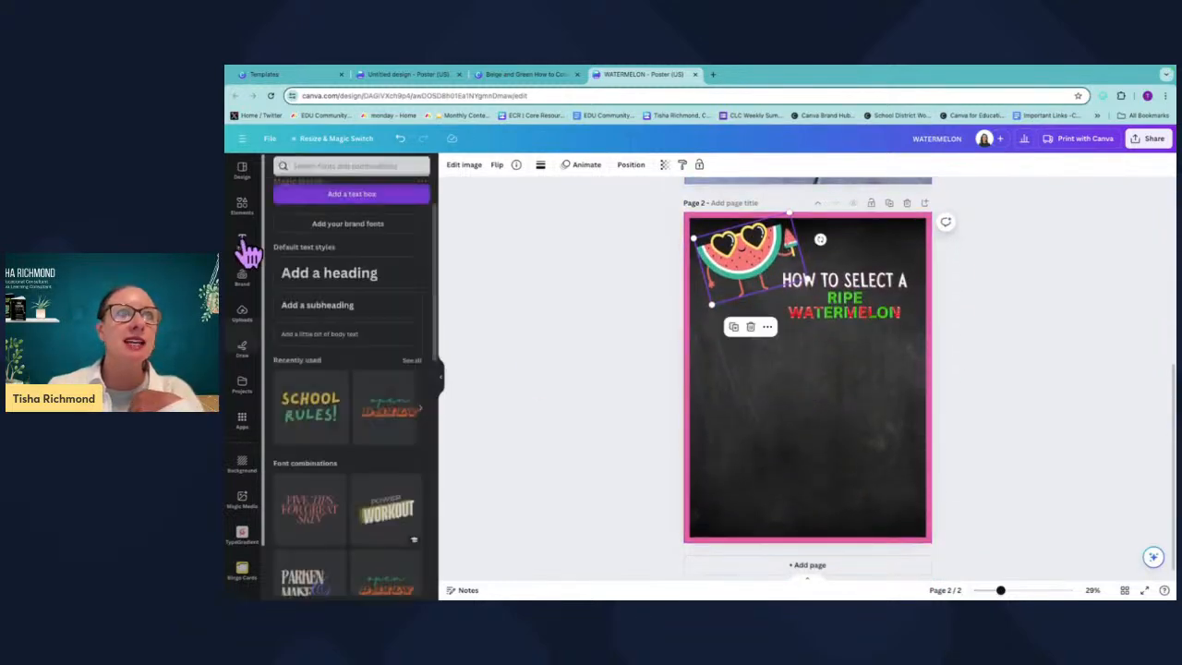
click(343, 314)
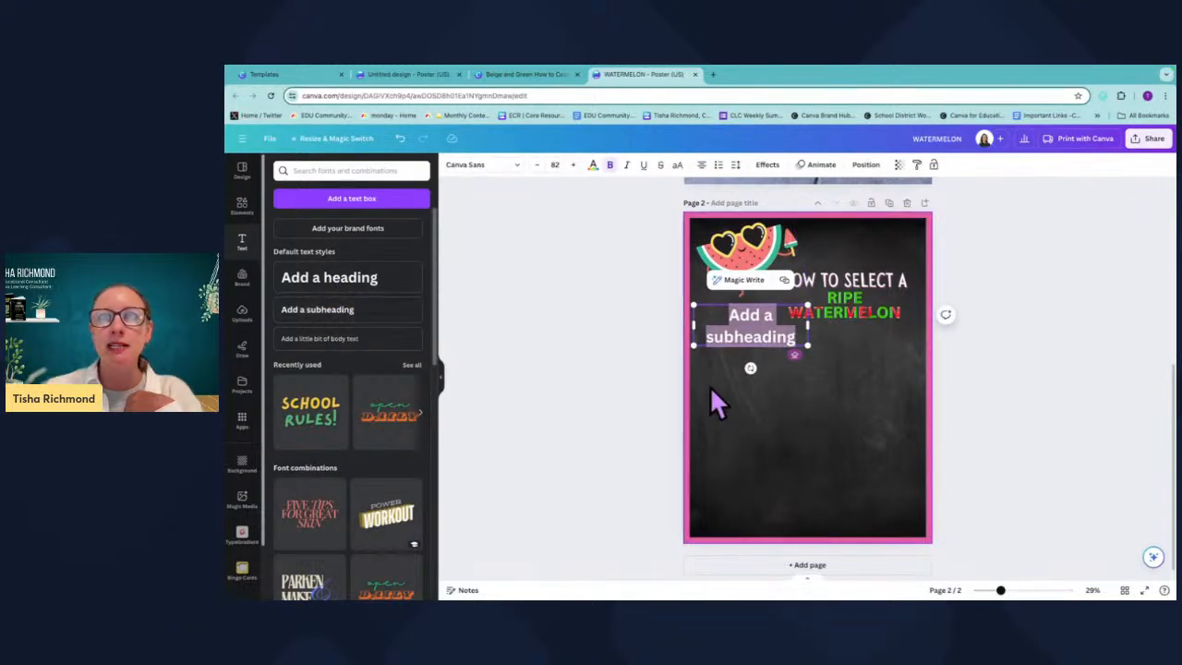
click(856, 373)
drag(781, 338, 777, 358)
scroll(809, 351, up, 4)
scroll(807, 354, down, 4)
double_click(778, 362)
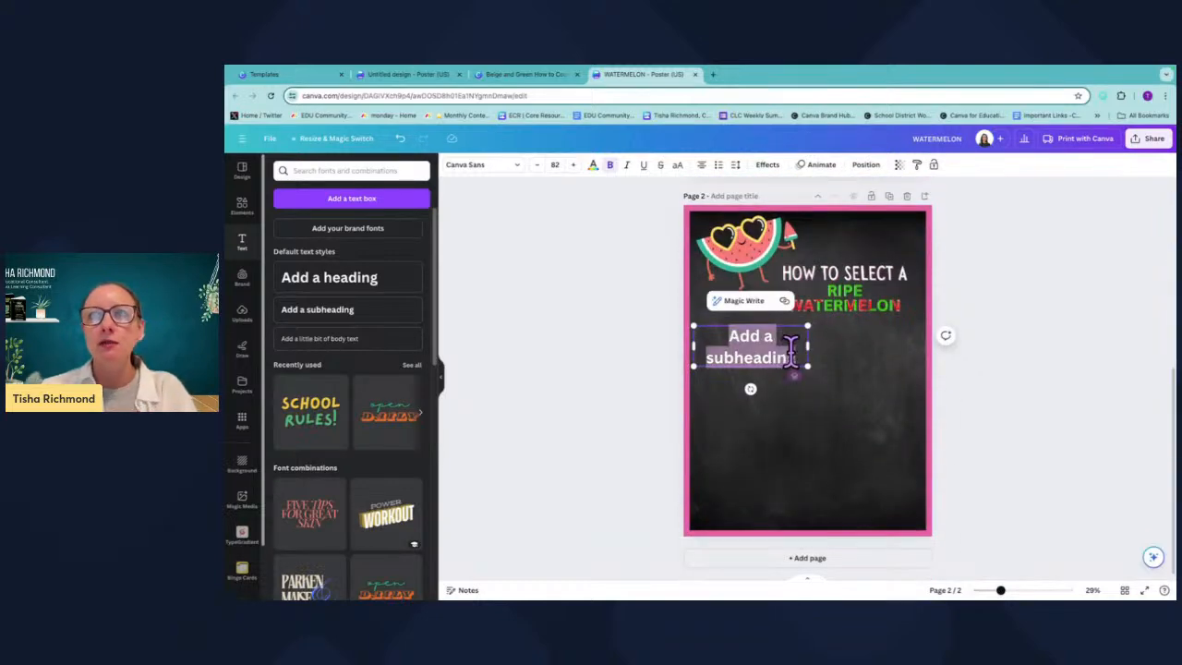
text(LOOK FOR)
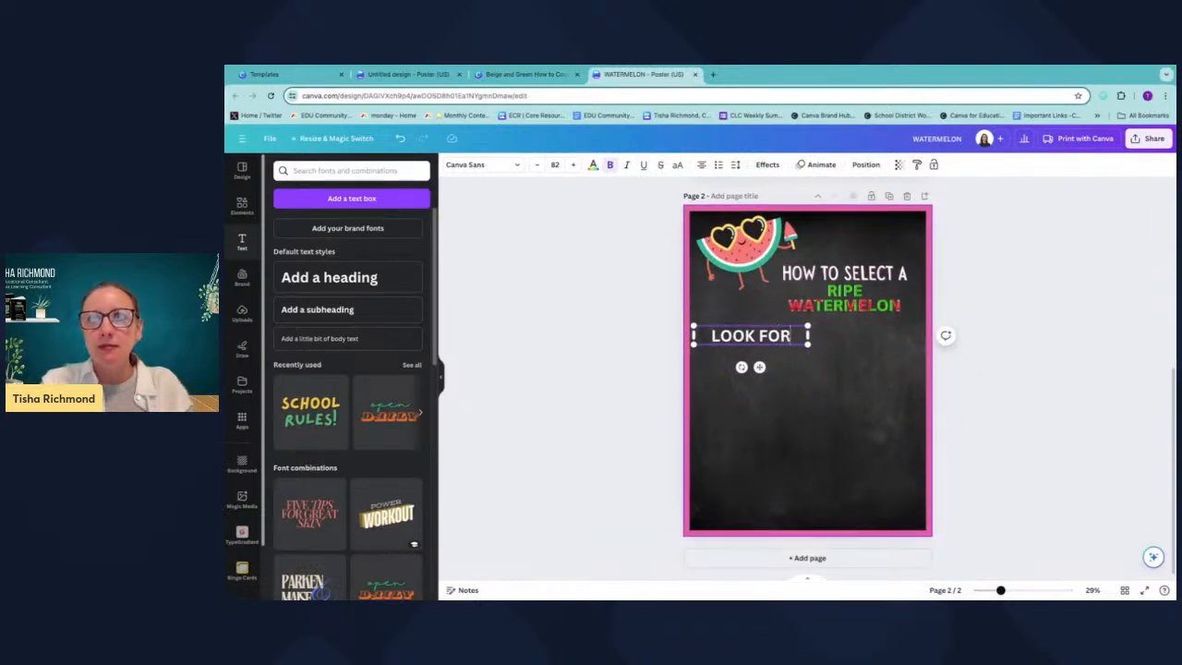
Duplicate the LOOK FOR subheading twice, spacing the copies down the page.
click(872, 369)
click(752, 335)
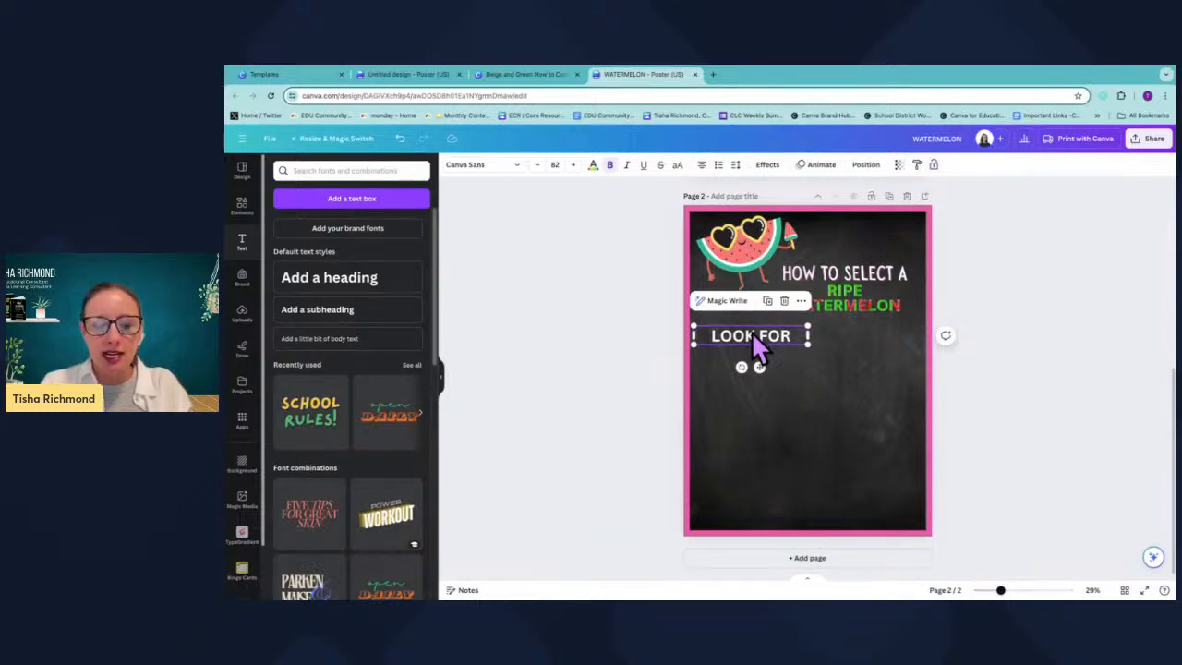
key(super+d)
drag(758, 334, 757, 397)
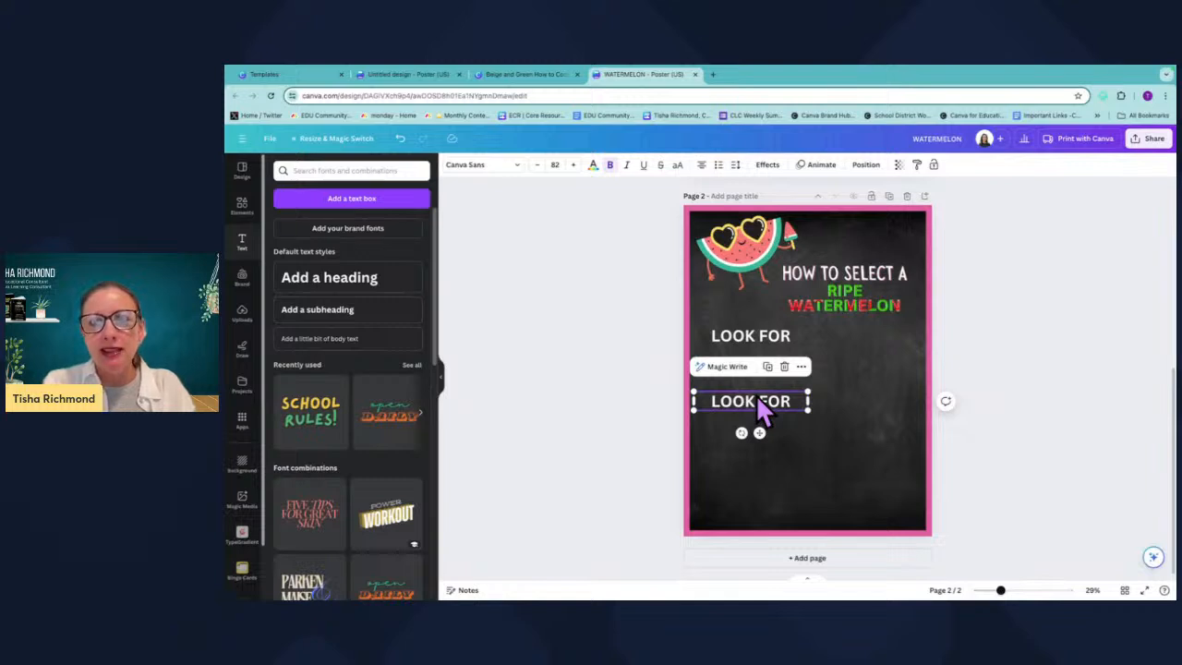
key(super+d)
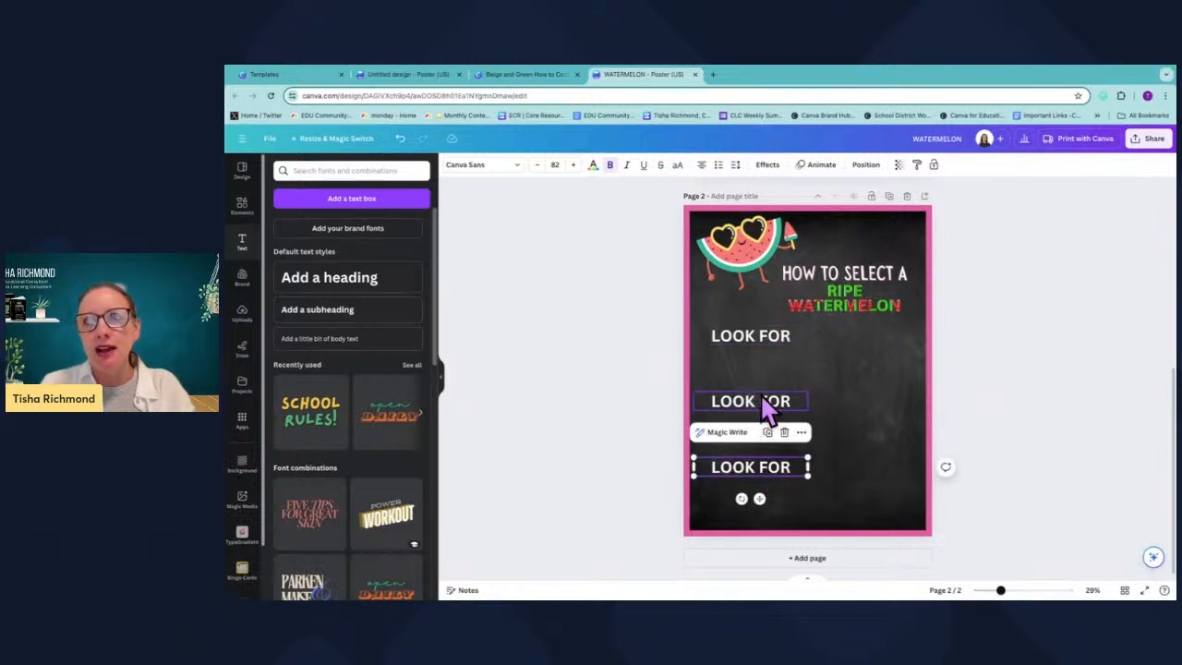
scroll(770, 337, up, 5)
scroll(770, 338, down, 5)
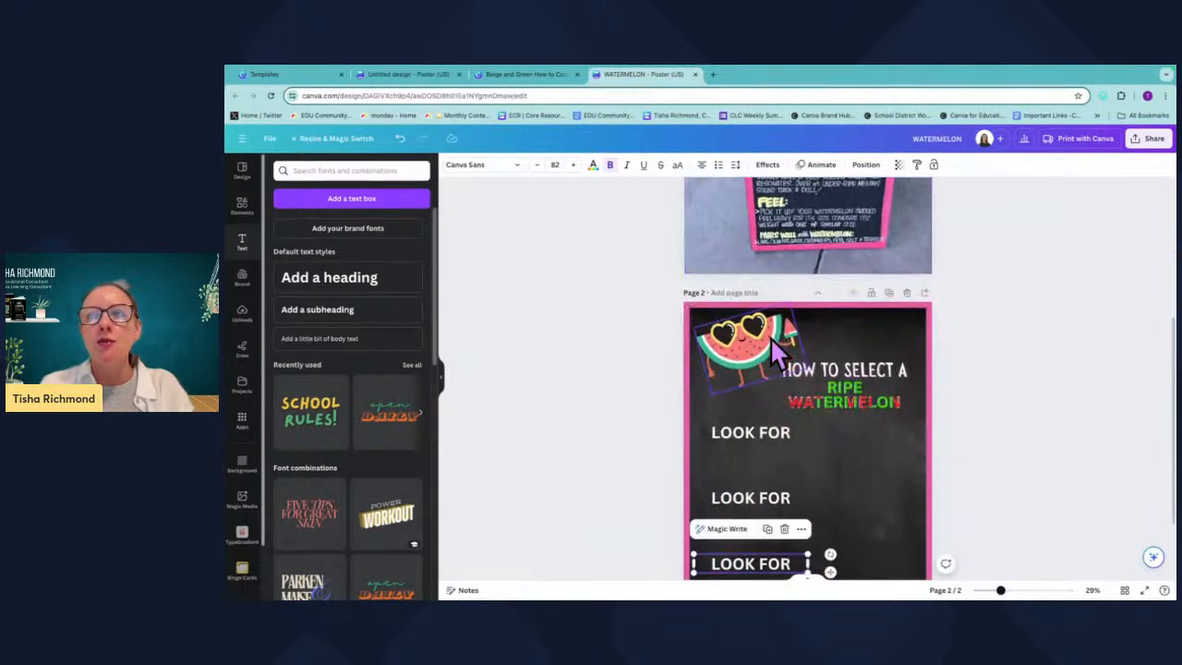
Change the two copied subheadings to read LISTEN and FEEL.
click(775, 402)
double_click(772, 396)
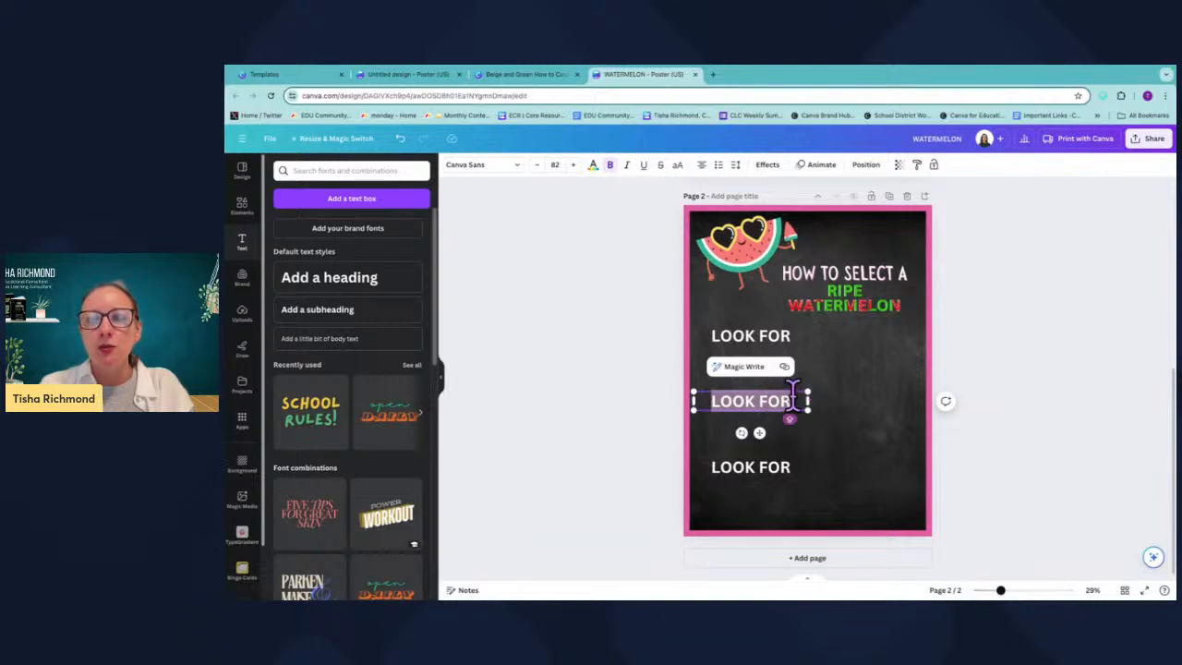
text(LISTEN)
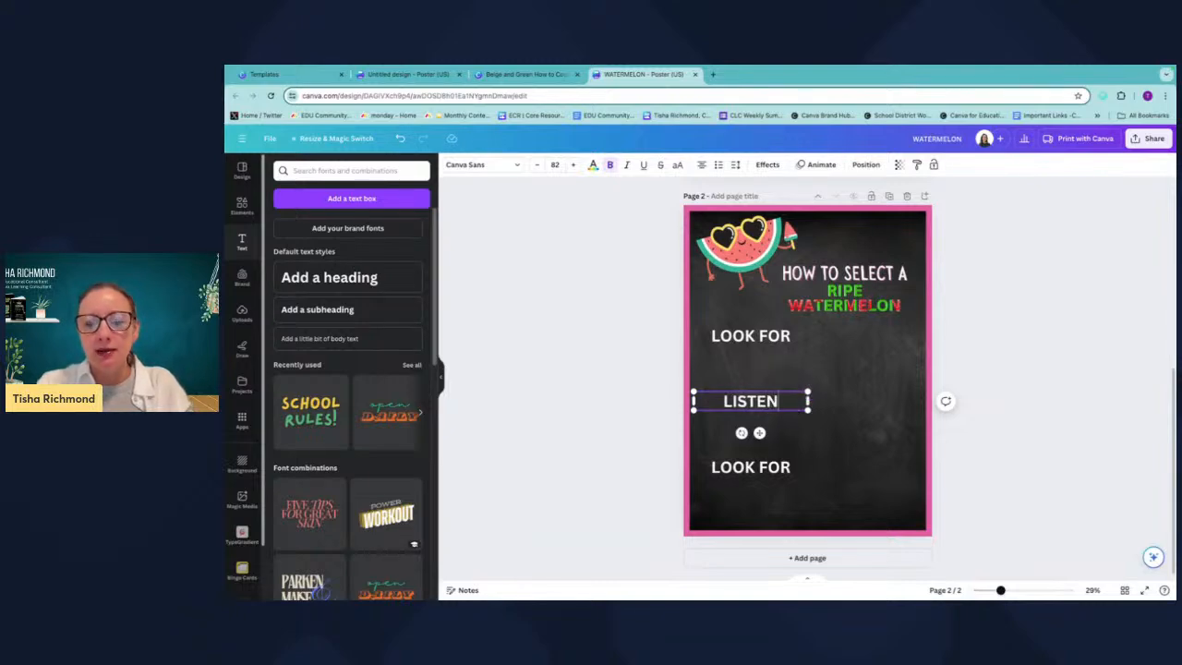
click(784, 458)
double_click(787, 462)
text(FEEL)
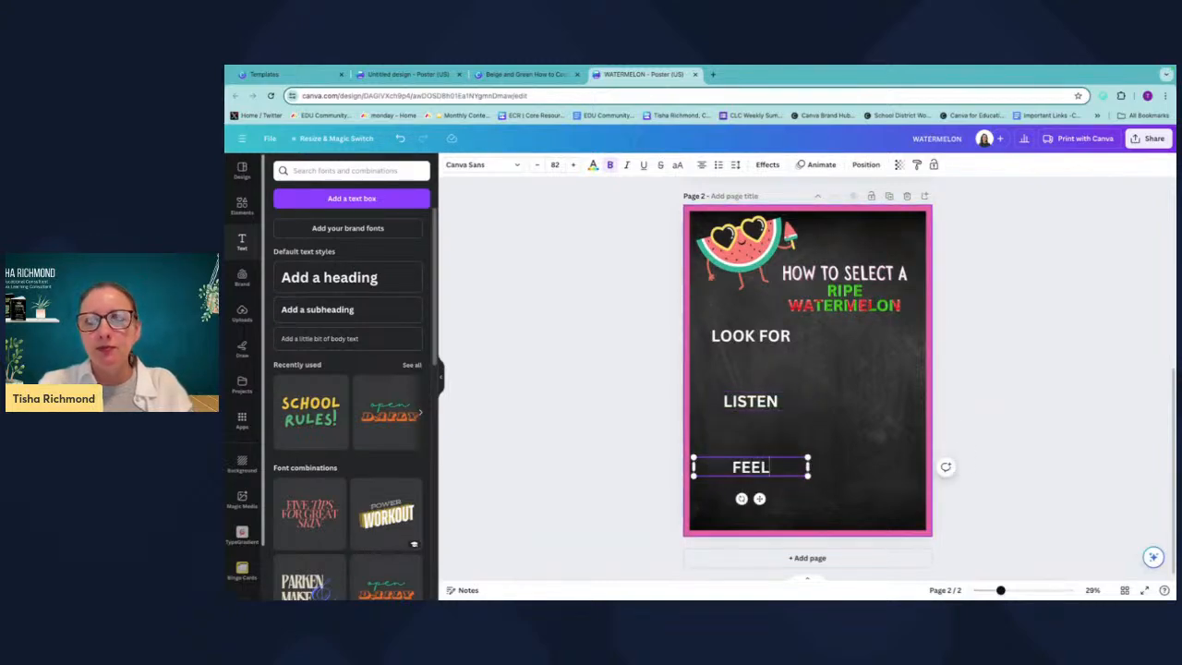
Set the LOOK FOR, LISTEN and FEEL subheadings to the Permanent Marker font.
click(766, 338)
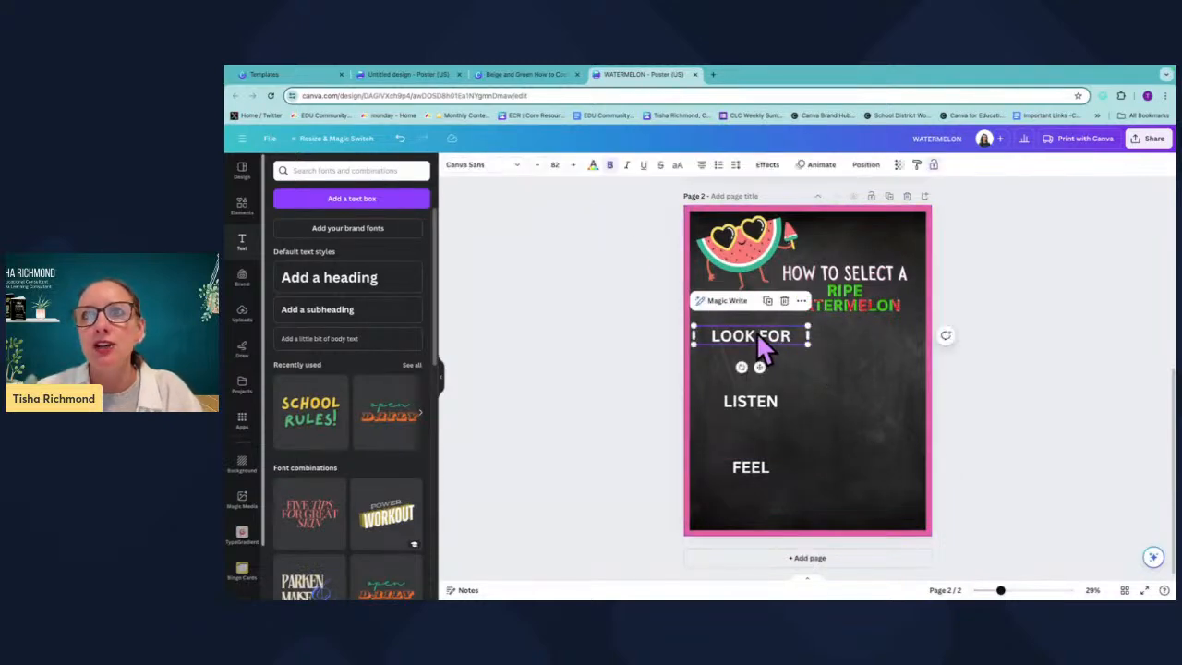
click(481, 164)
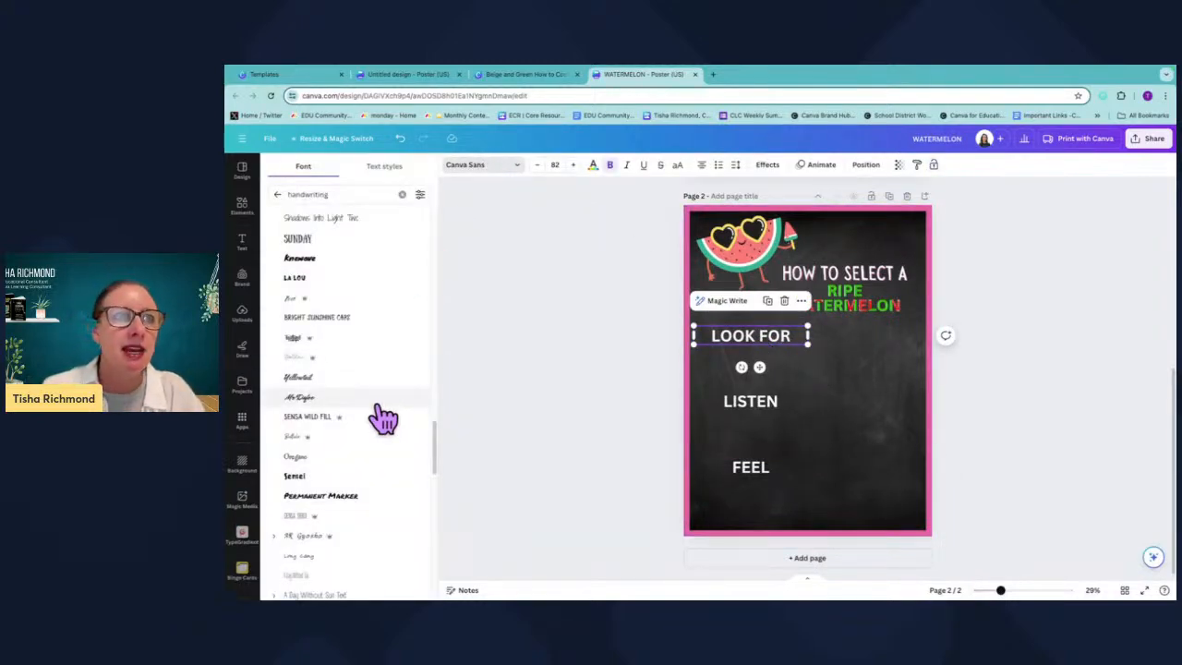
click(344, 504)
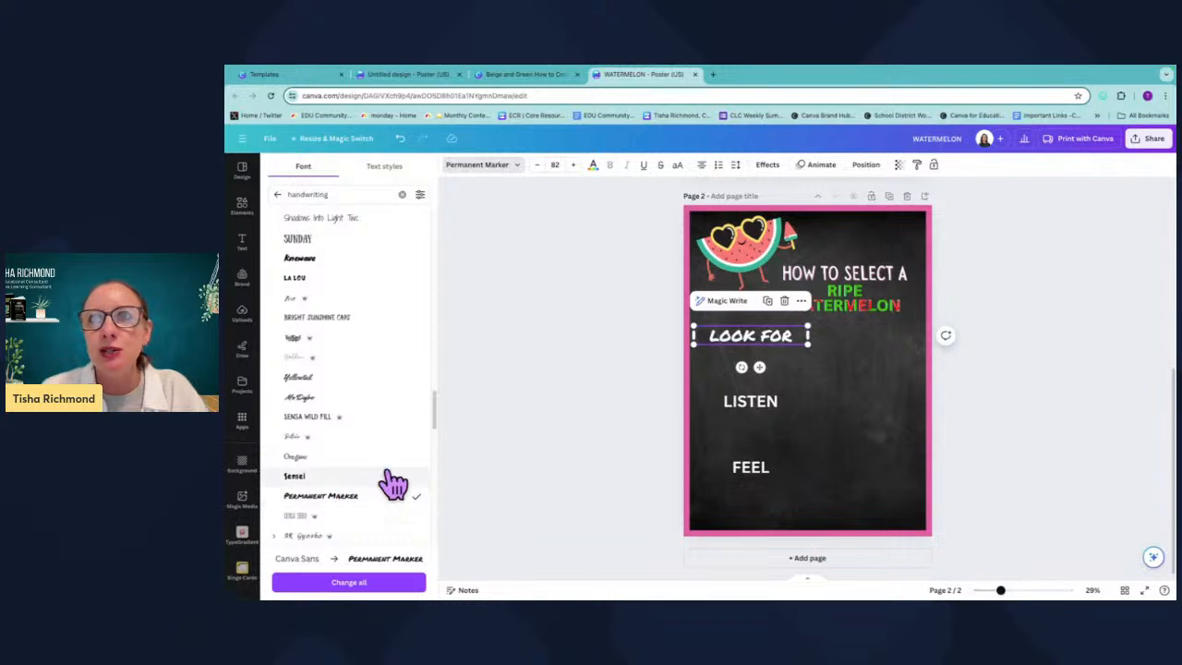
click(744, 404)
click(342, 503)
click(749, 468)
click(339, 498)
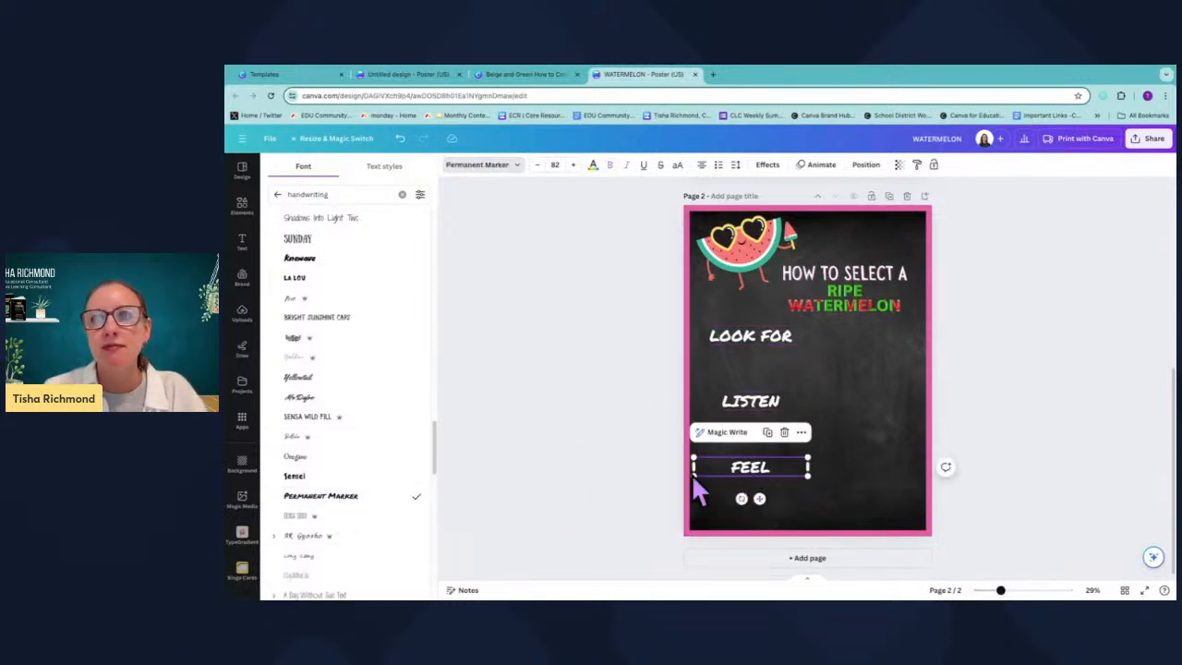
click(841, 428)
Color the LOOK FOR text with the pink #F77778 sampled from the watermelon sticker.
click(758, 331)
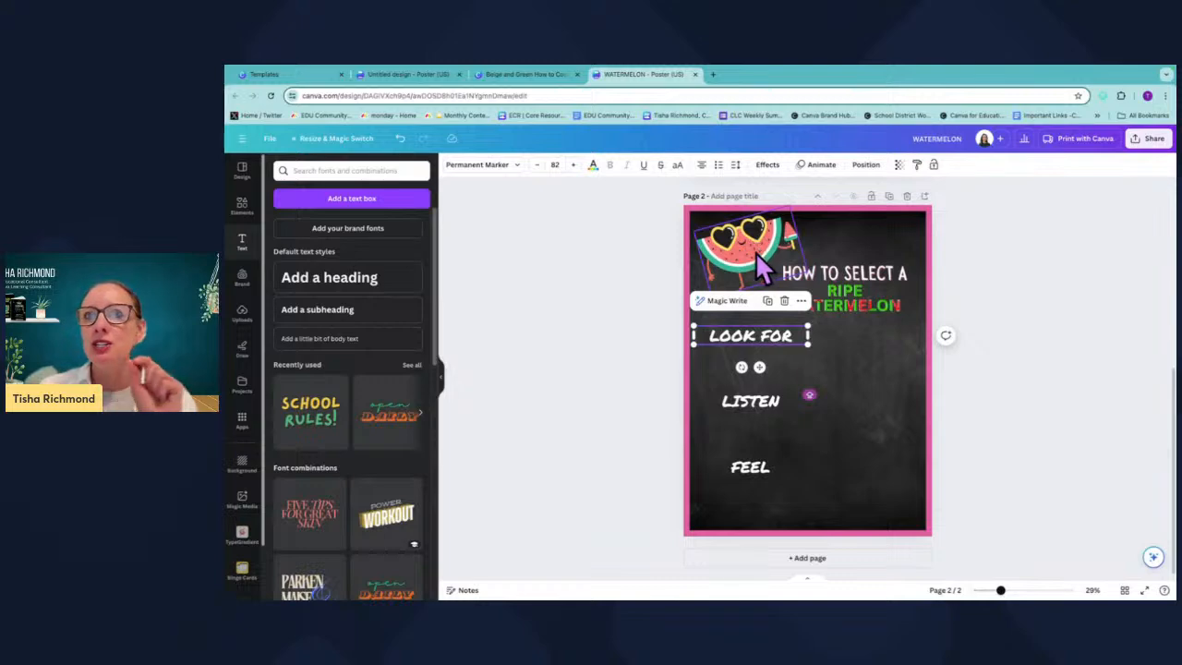
click(593, 166)
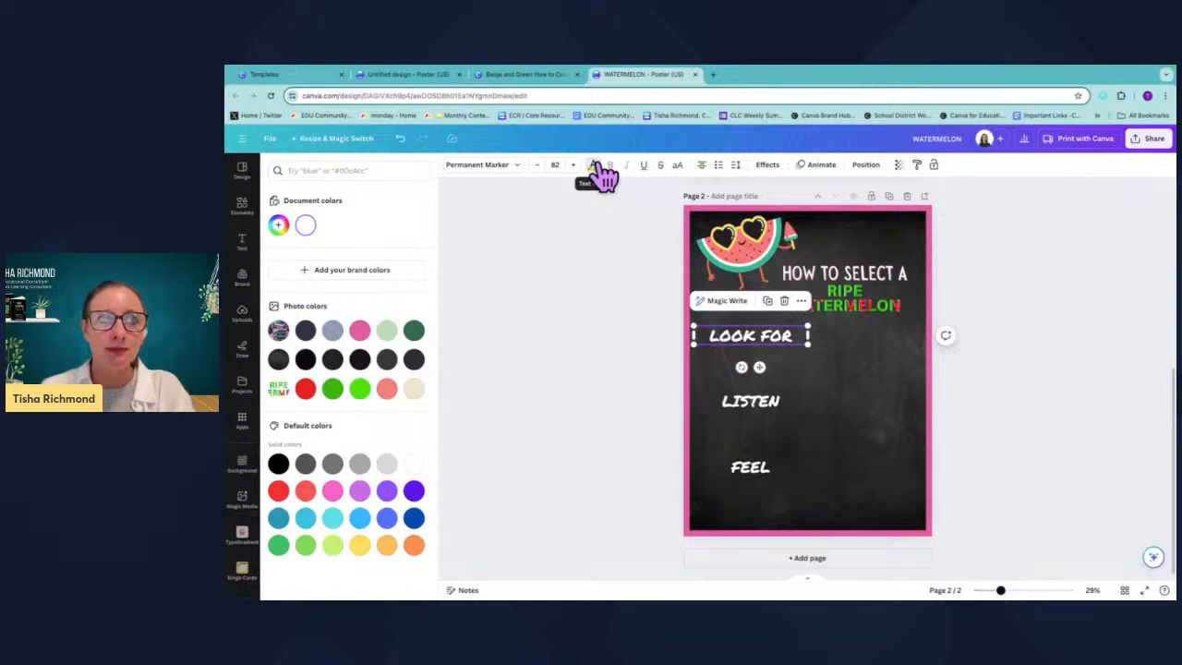
click(280, 227)
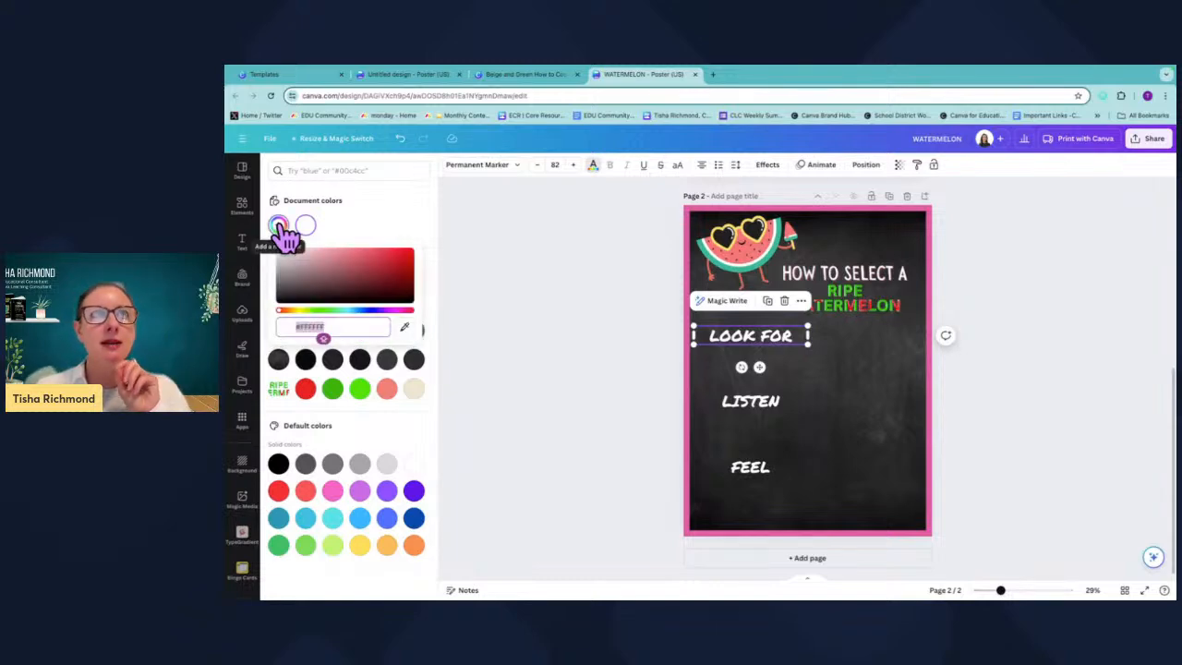
click(407, 328)
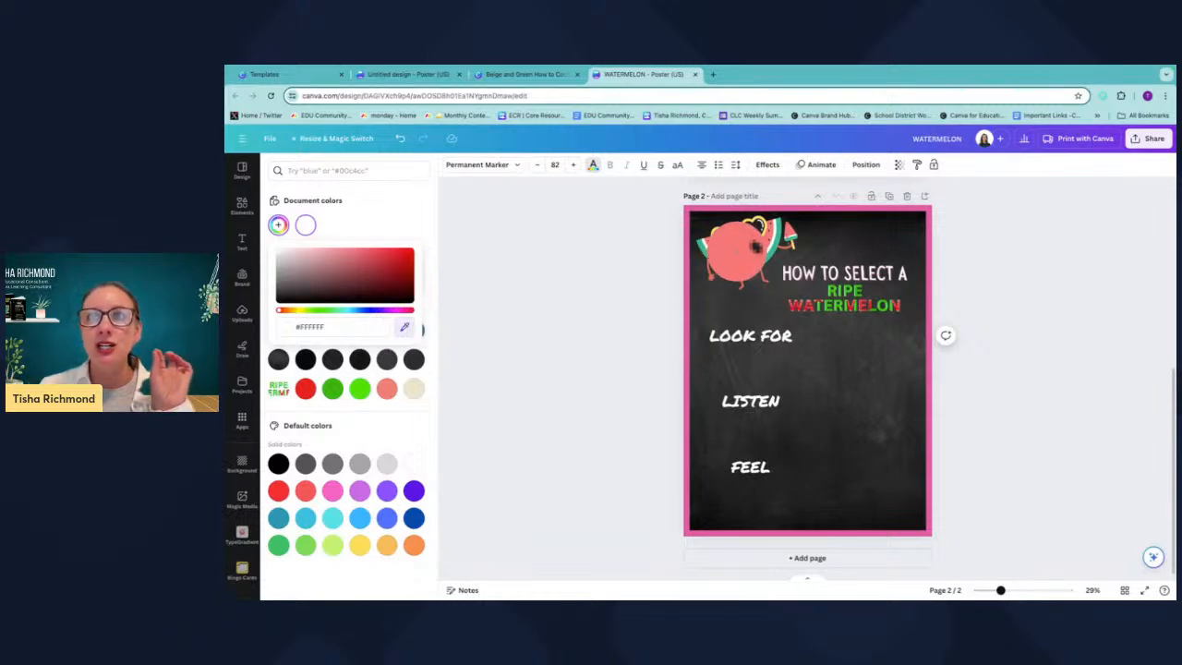
click(738, 258)
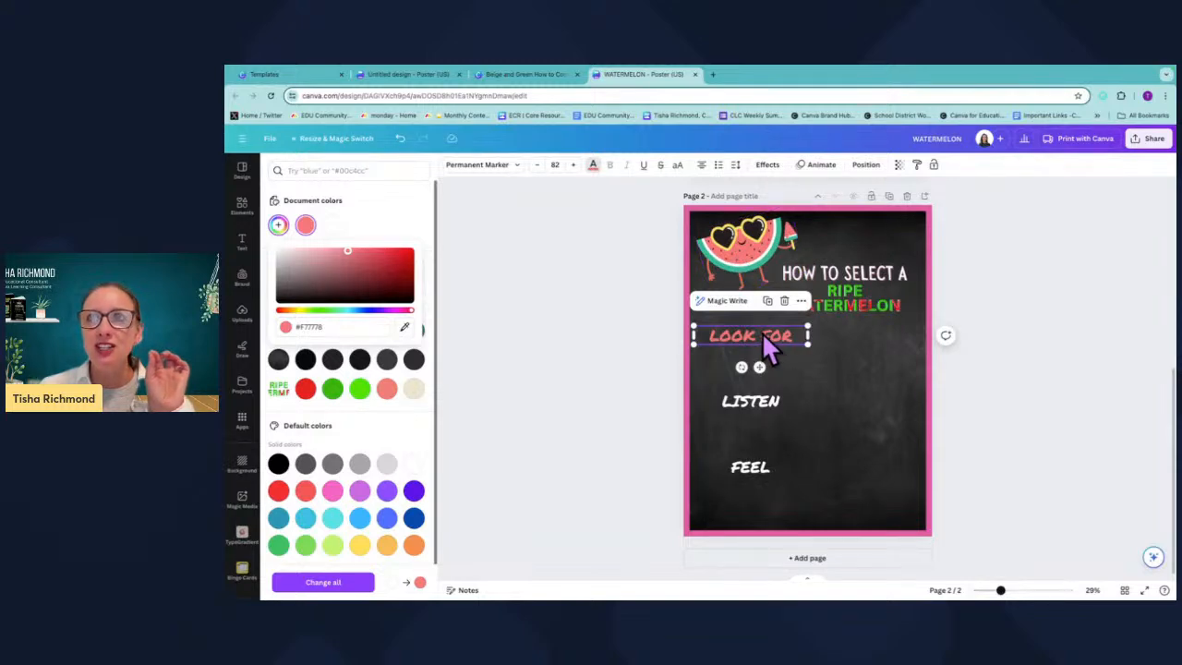
Apply the same pink document color to the LISTEN and FEEL subheadings.
click(752, 404)
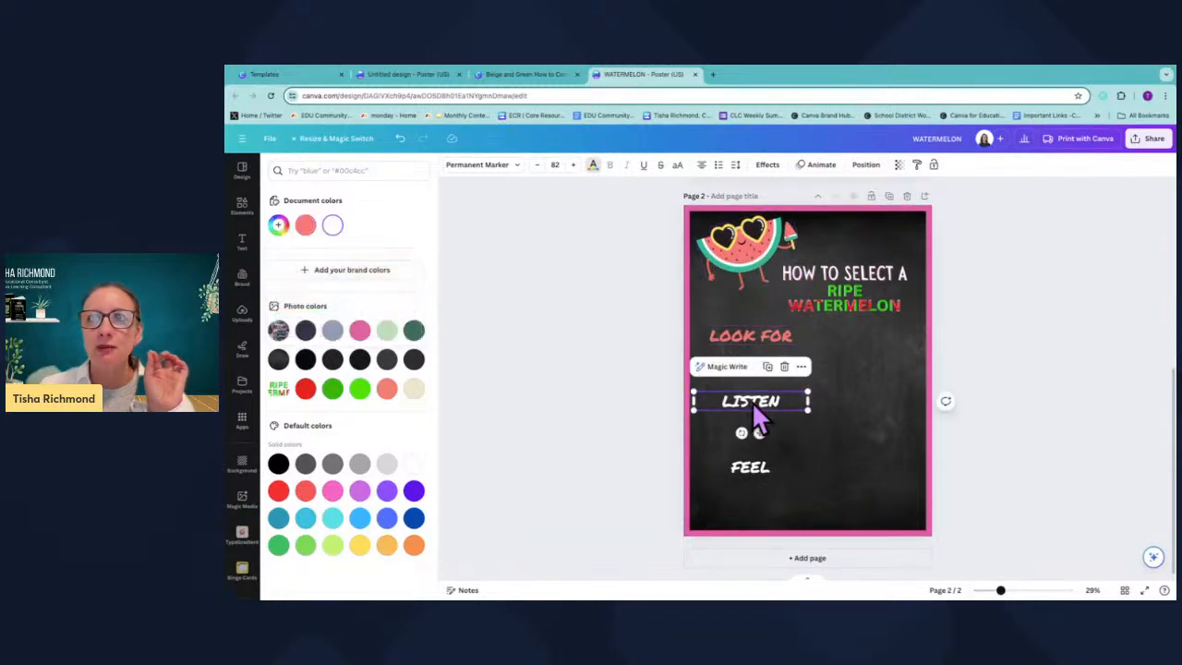
click(278, 226)
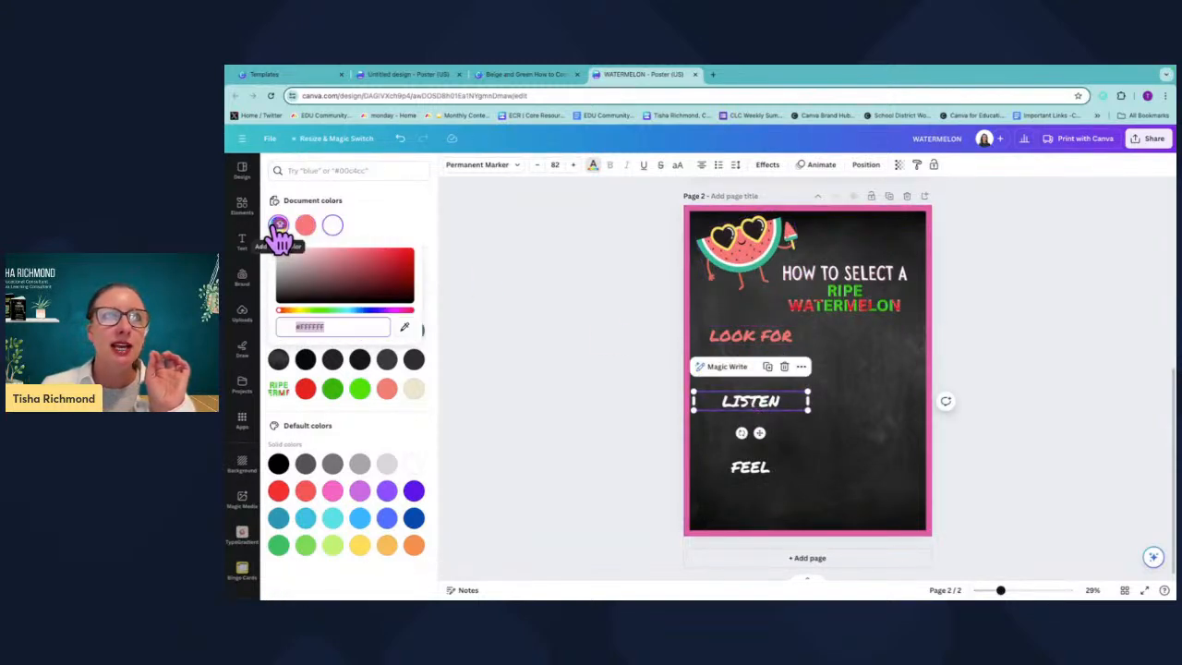
click(387, 215)
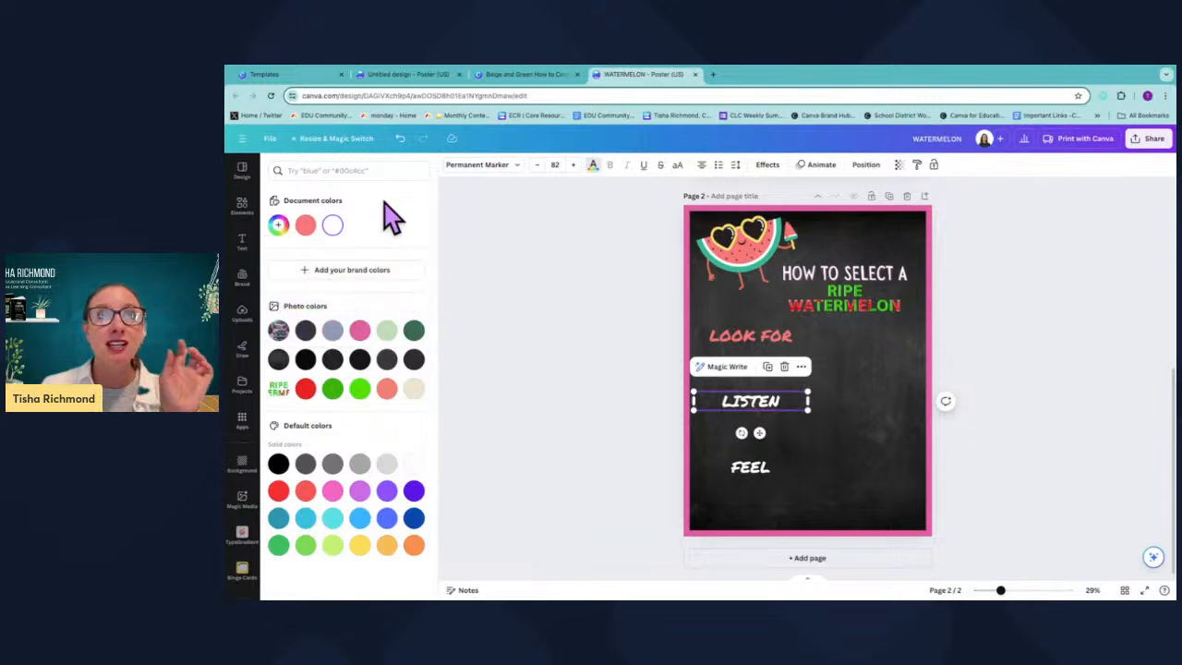
click(305, 231)
click(731, 461)
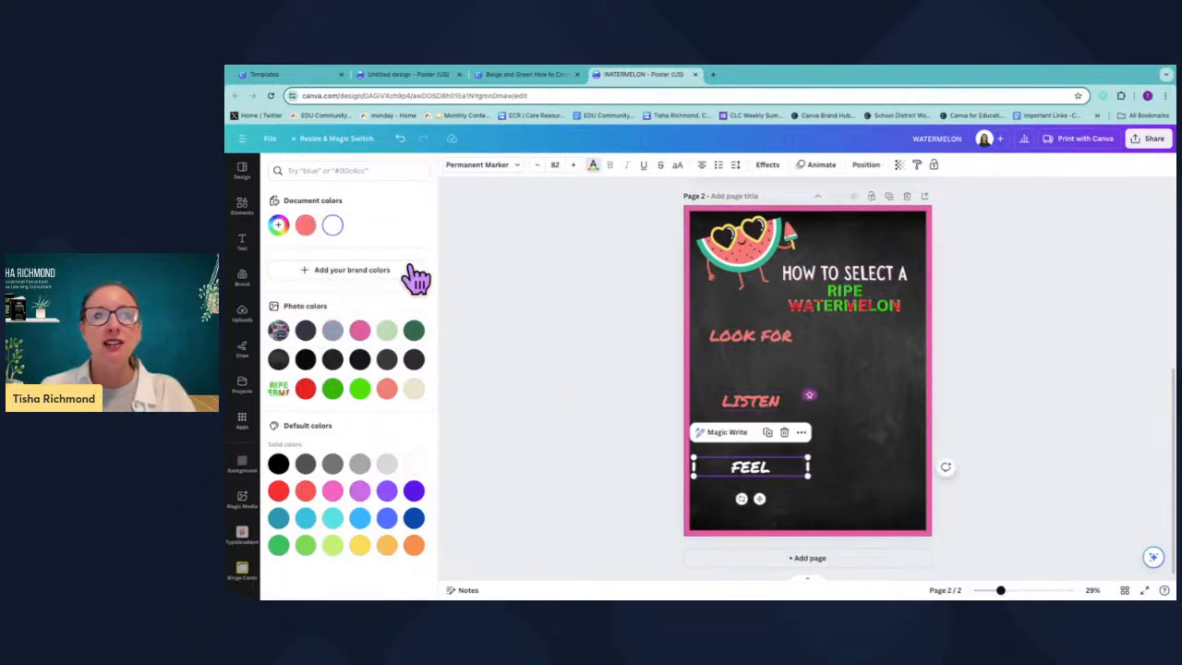
click(306, 225)
click(864, 397)
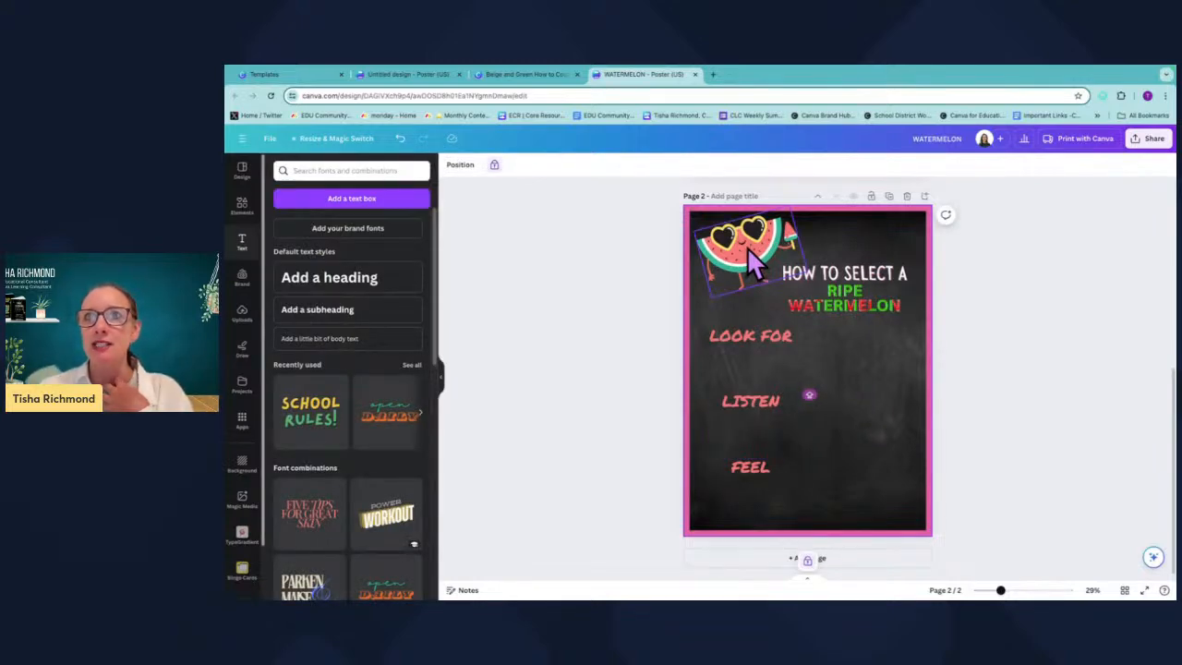
Left-align the LOOK FOR, LISTEN and FEEL subheadings.
click(751, 338)
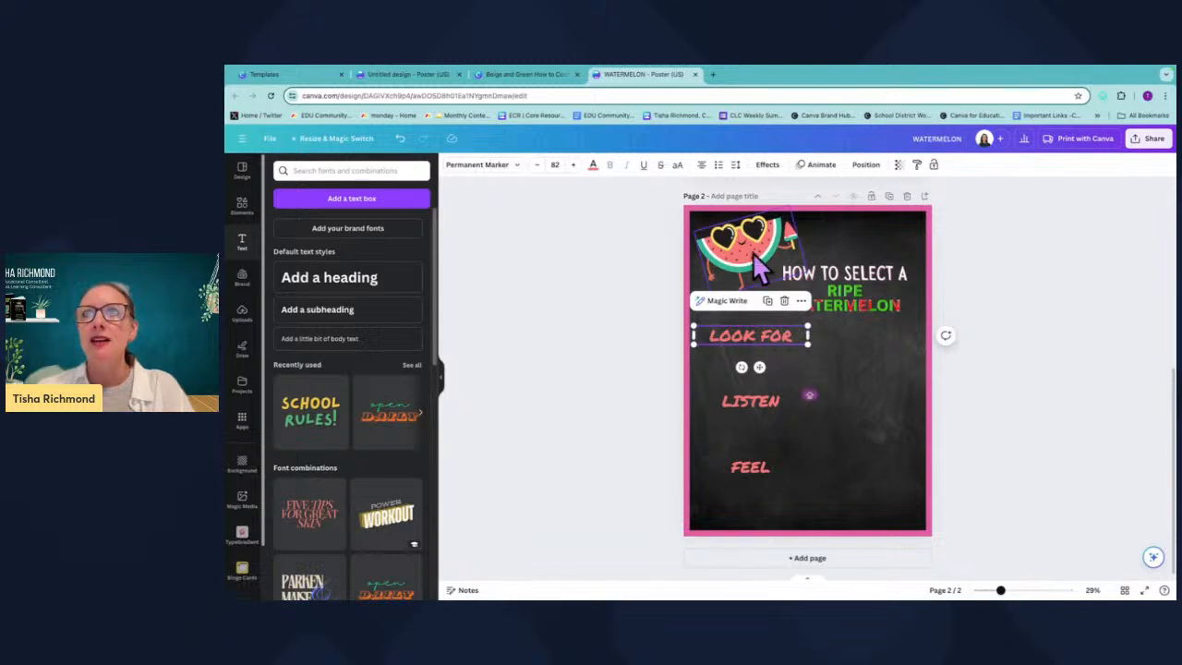
click(700, 165)
click(770, 410)
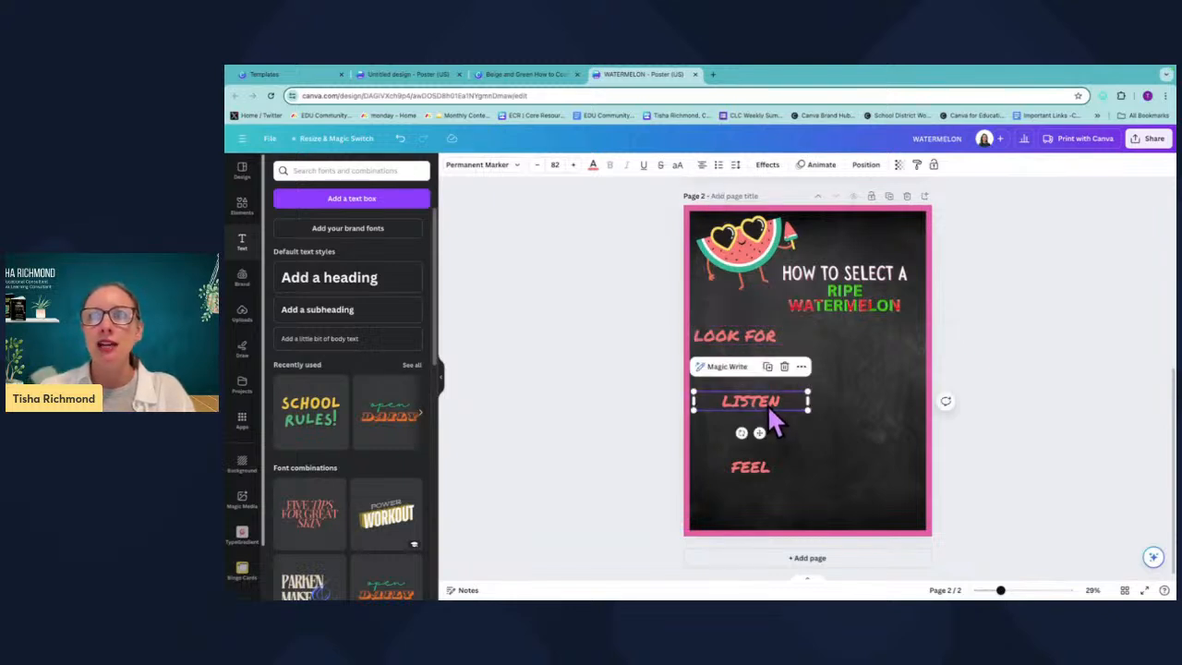
click(701, 165)
click(773, 464)
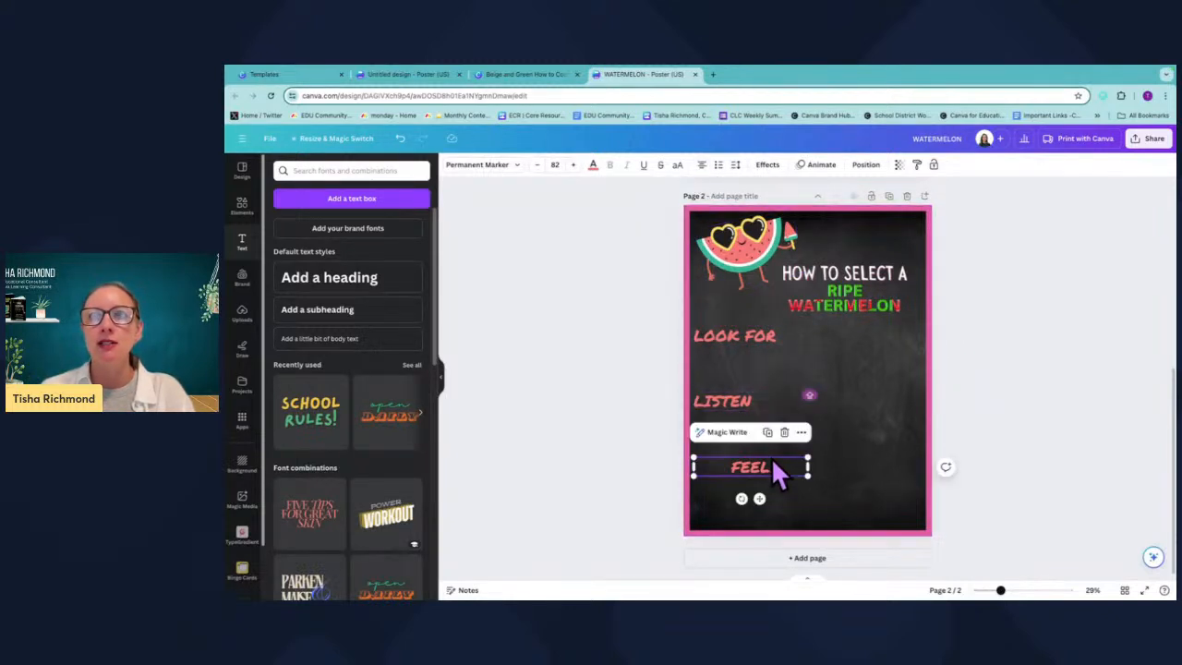
click(700, 165)
Move the three subheadings over to the poster's left margin.
drag(734, 403, 744, 399)
drag(757, 335, 753, 330)
drag(726, 474, 736, 463)
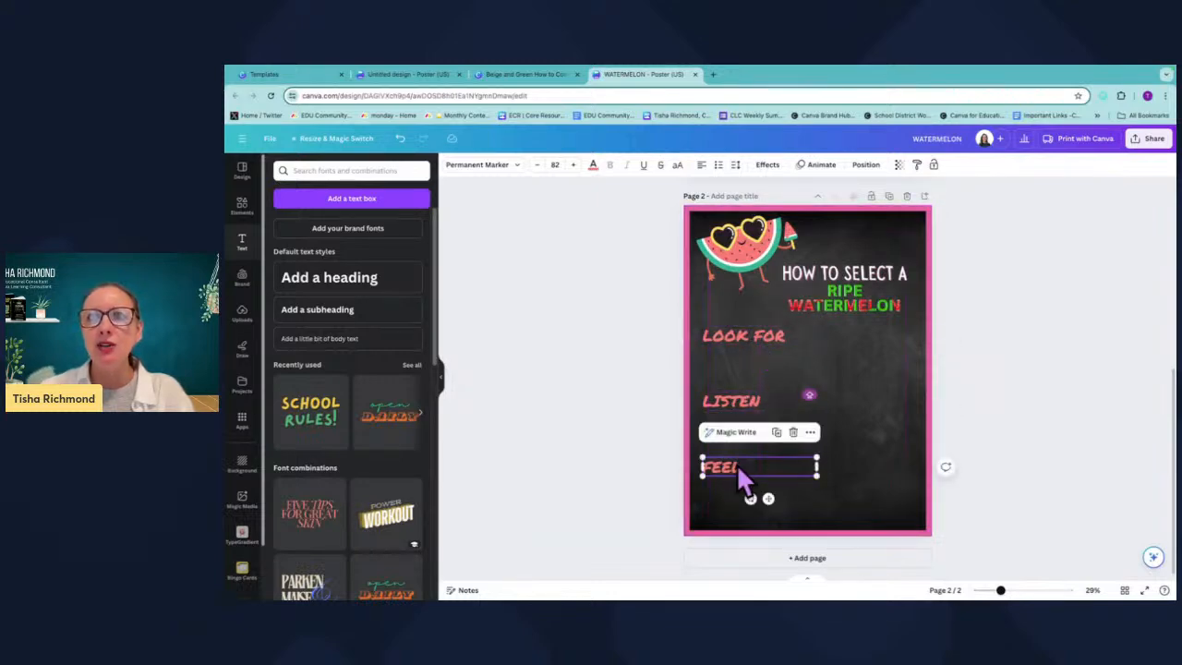
click(688, 314)
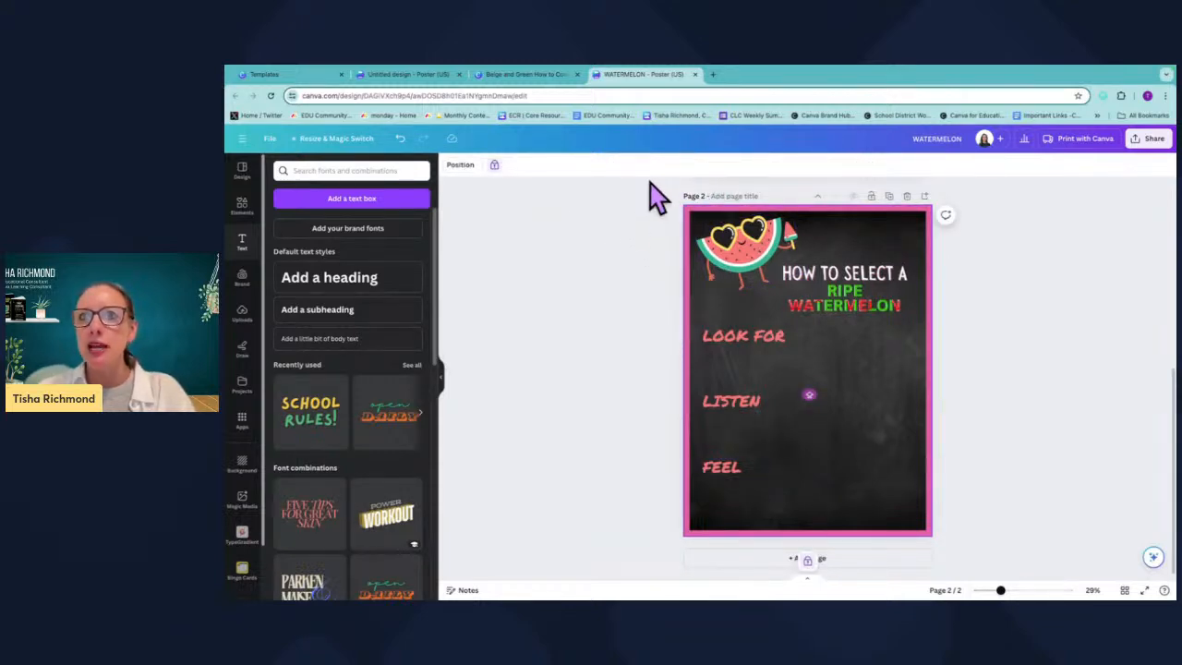
Recolor the poster border with the sampled pink document color.
click(495, 165)
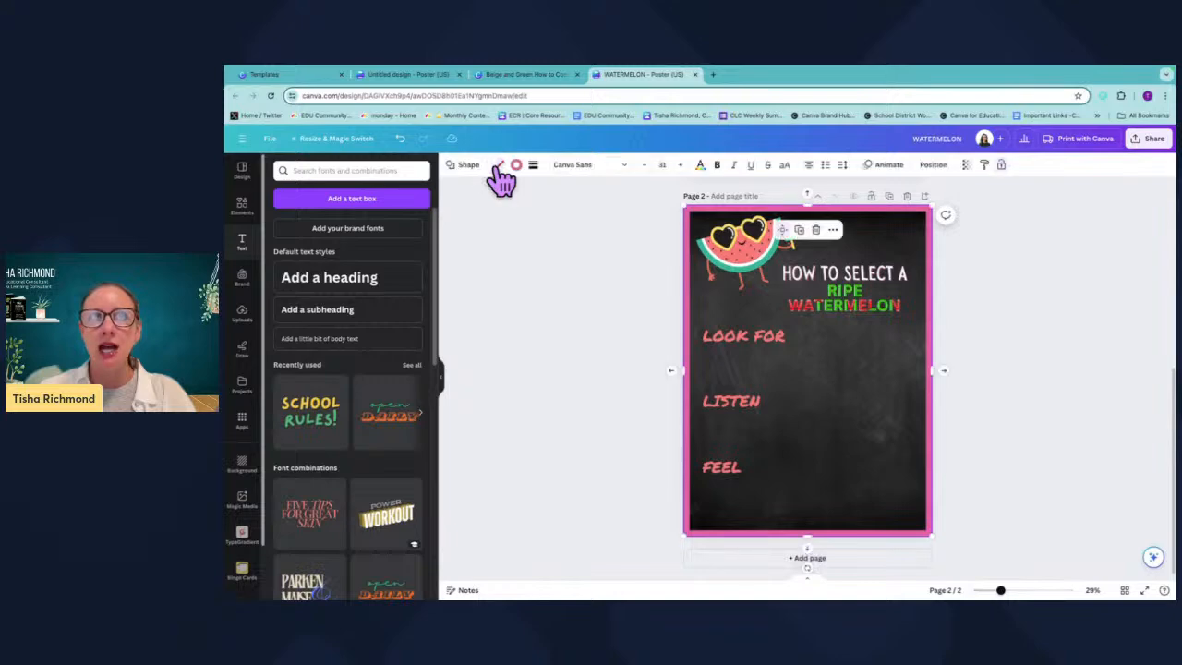
click(515, 167)
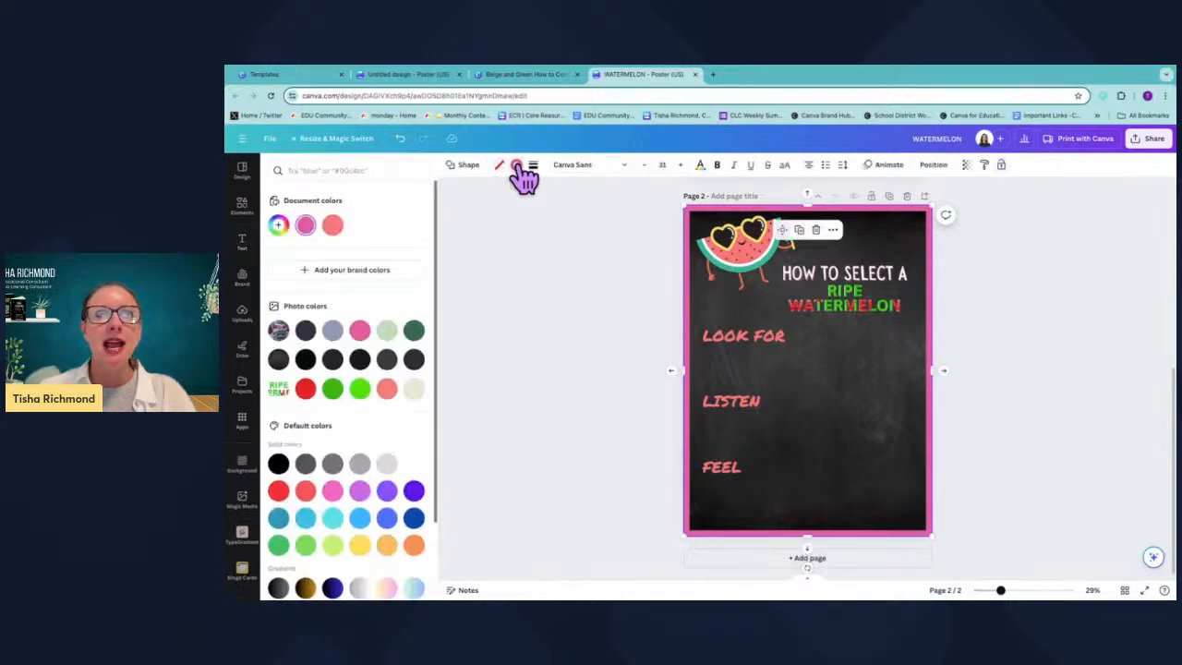
click(332, 226)
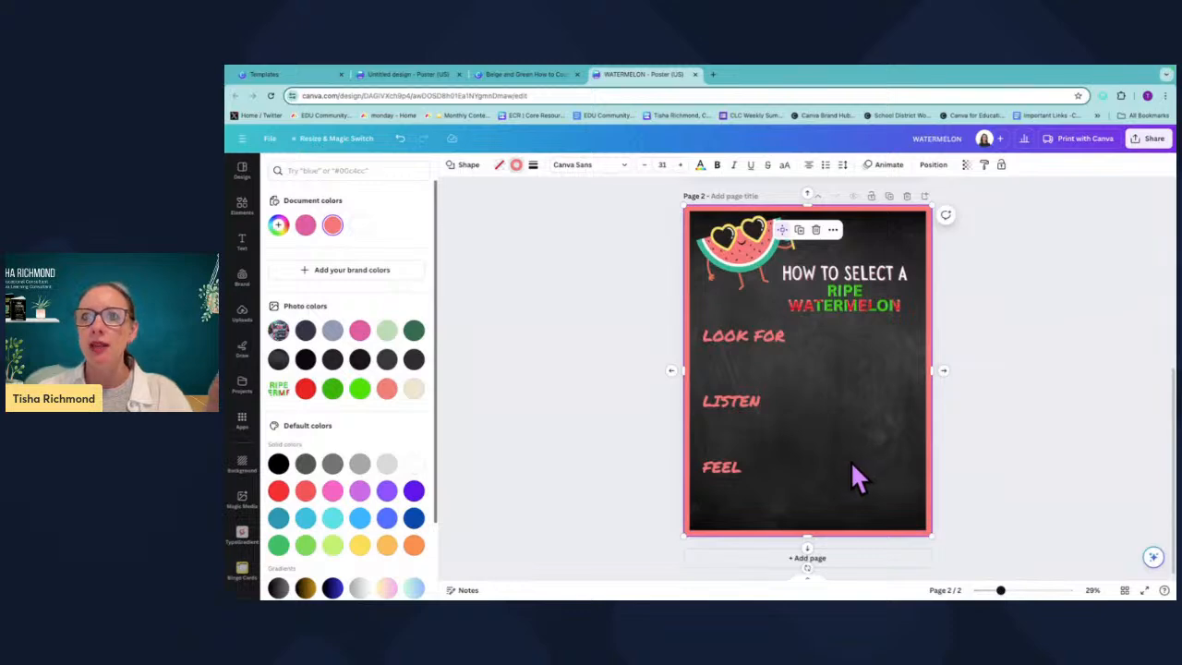
Add a body text placeholder and duplicate it so one sits under each of the three subheadings.
scroll(764, 347, up, 5)
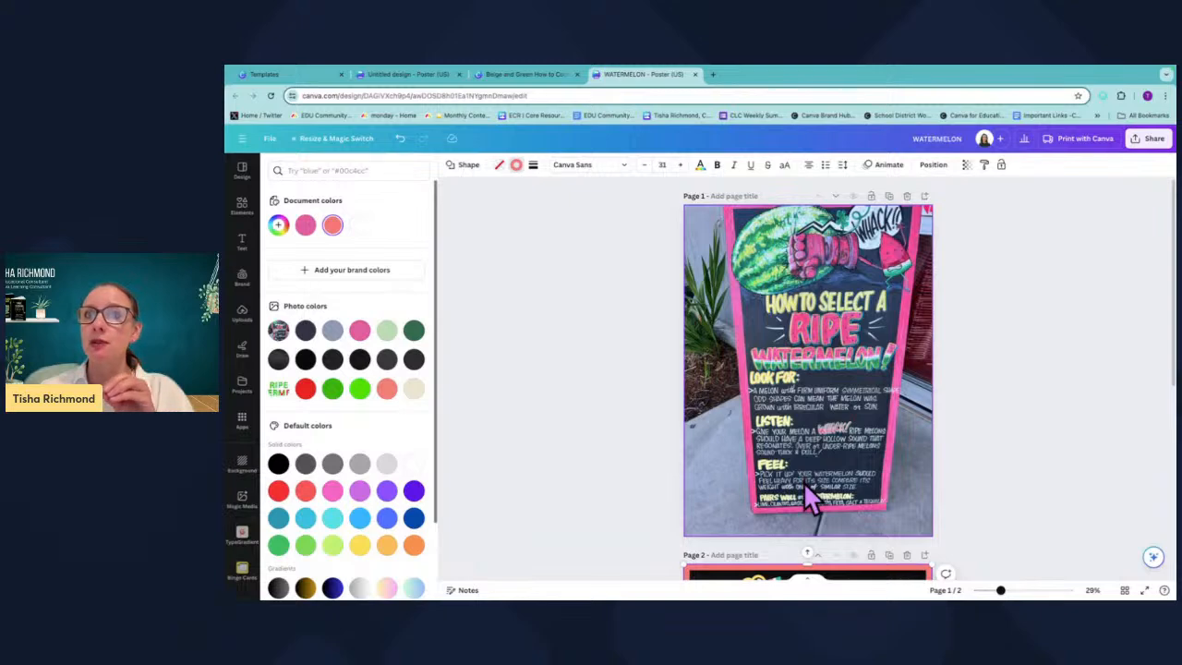
scroll(804, 482, down, 5)
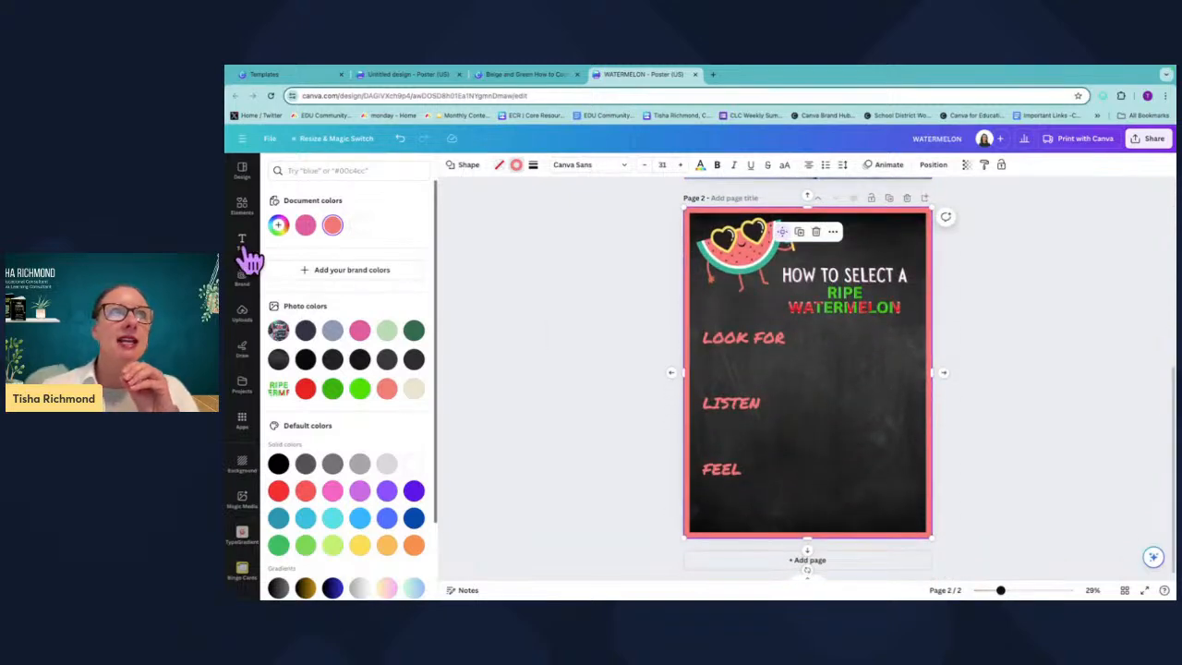
click(242, 242)
click(350, 339)
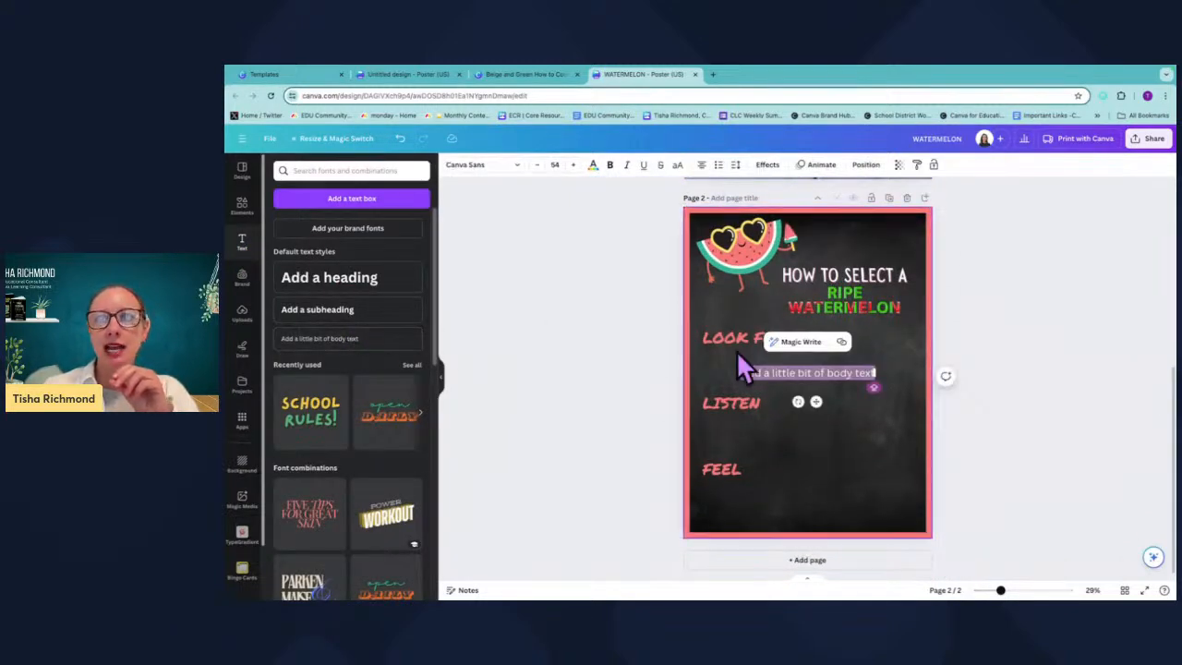
click(832, 356)
drag(823, 371, 781, 489)
key(super+d)
key(super+d)
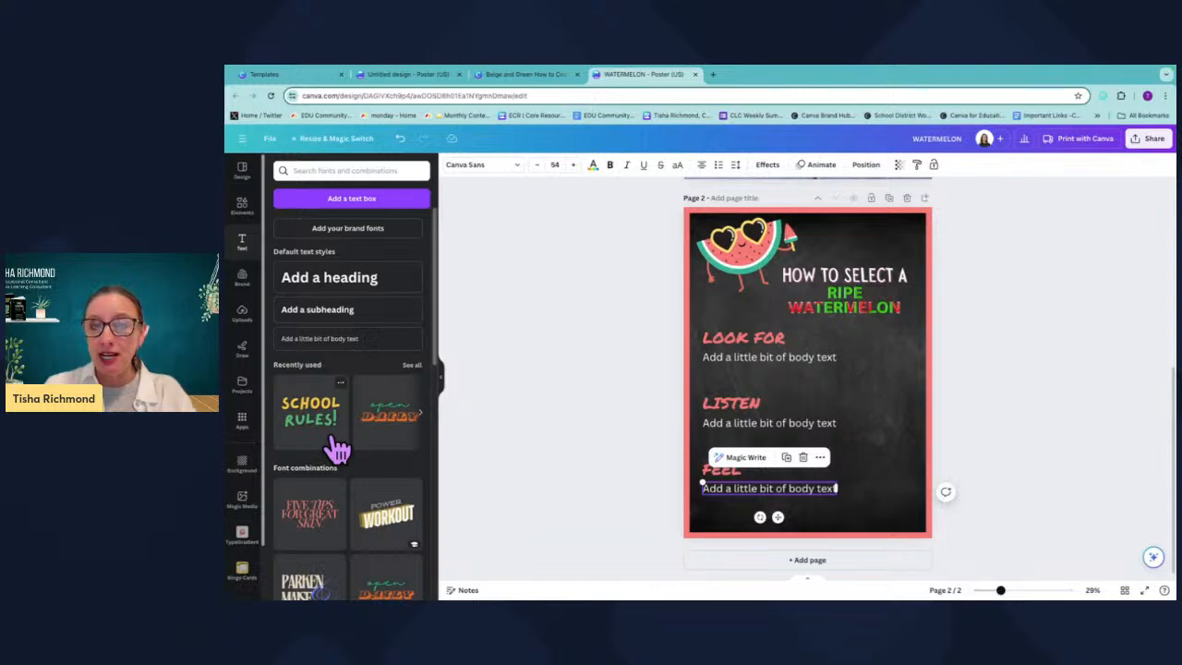
Search the apps for QR and open the Hello QArt app.
click(242, 420)
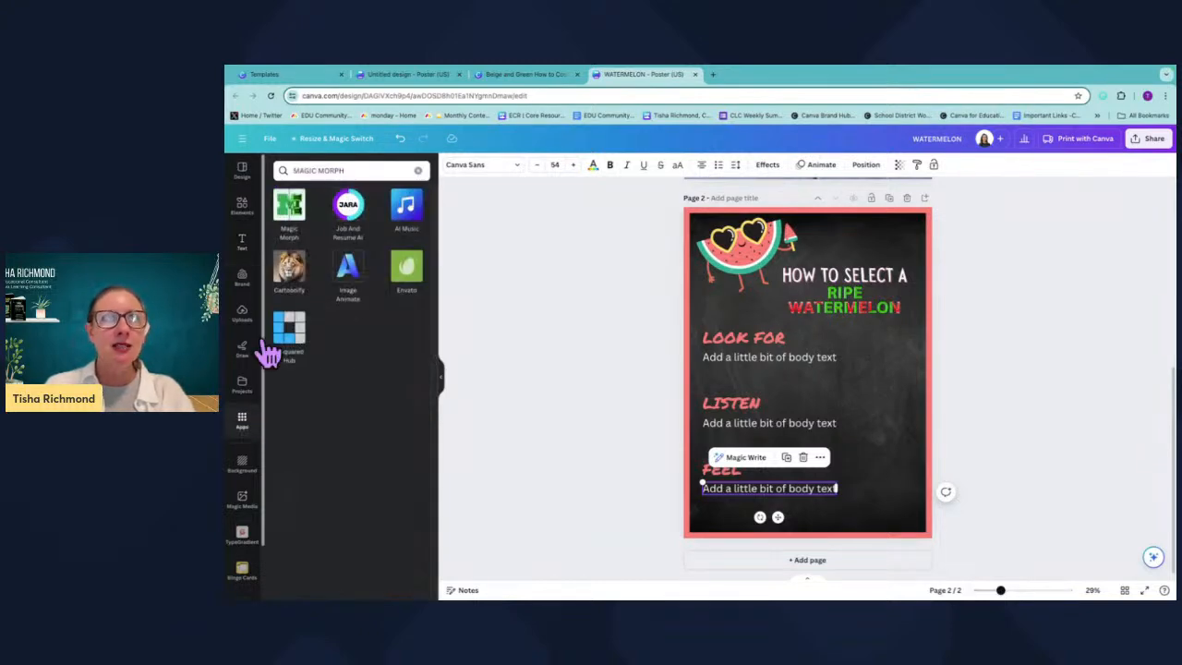
click(417, 170)
text(QR)
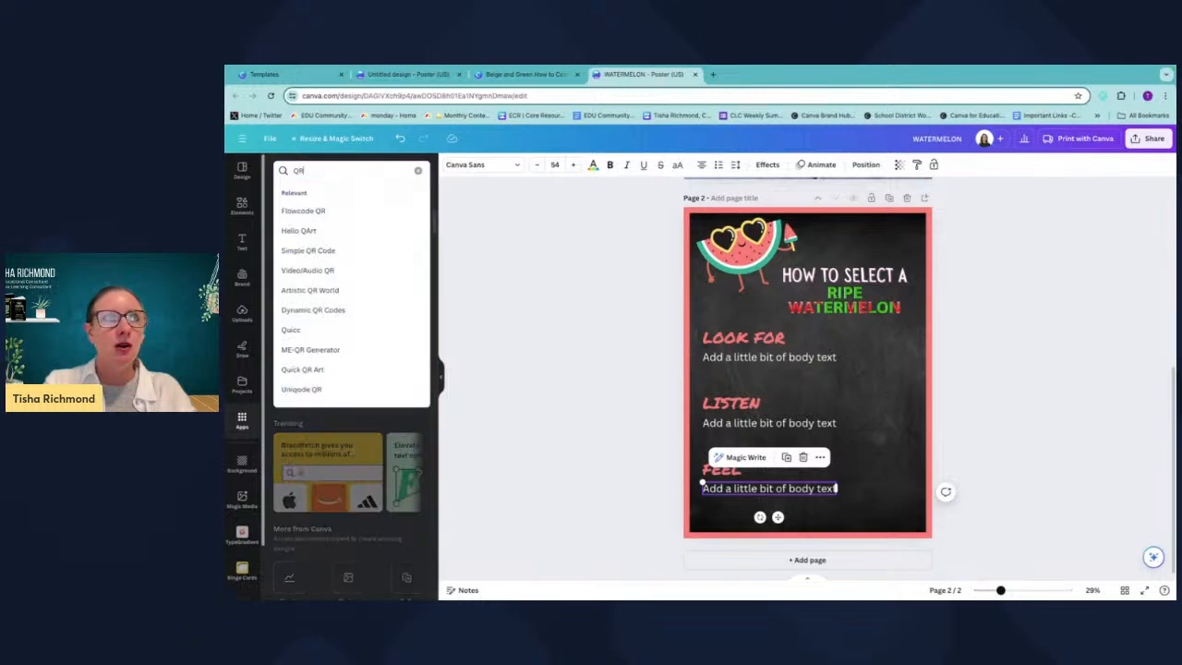
key(Return)
scroll(348, 513, down, 1)
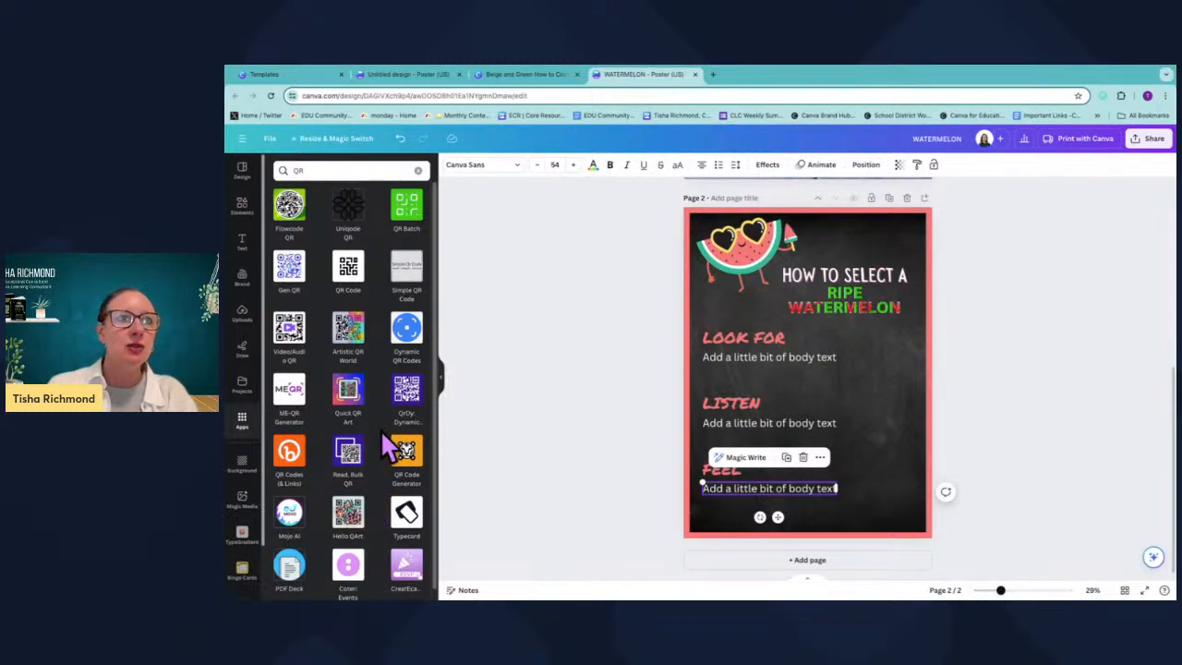
scroll(377, 468, down, 1)
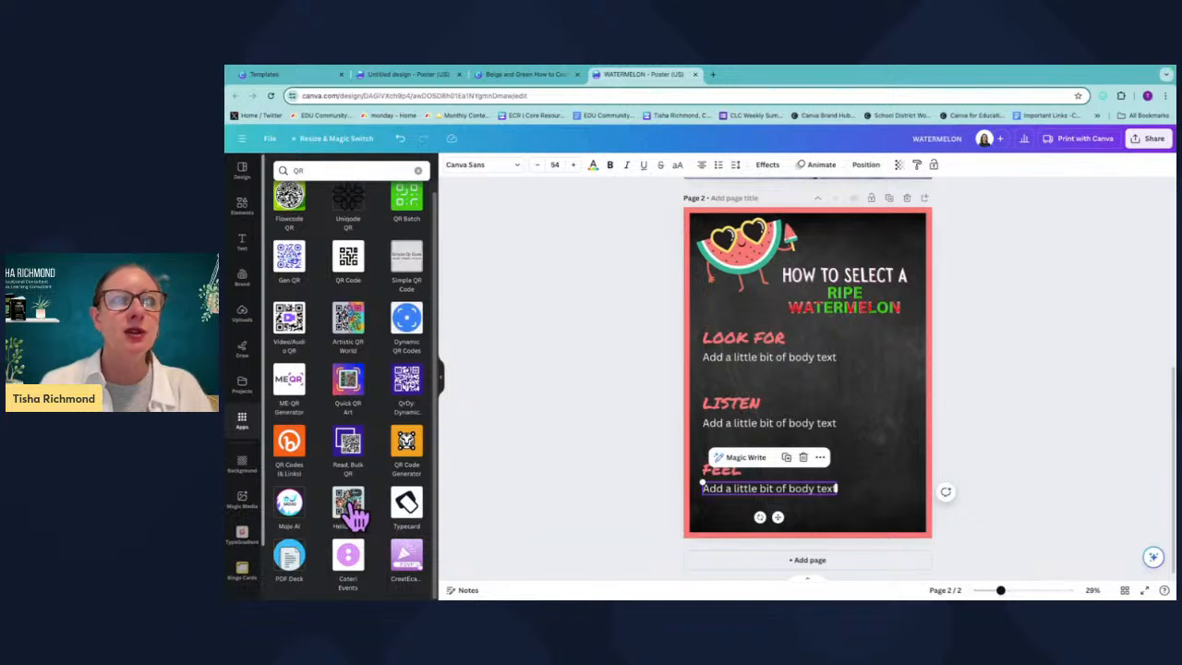
click(348, 503)
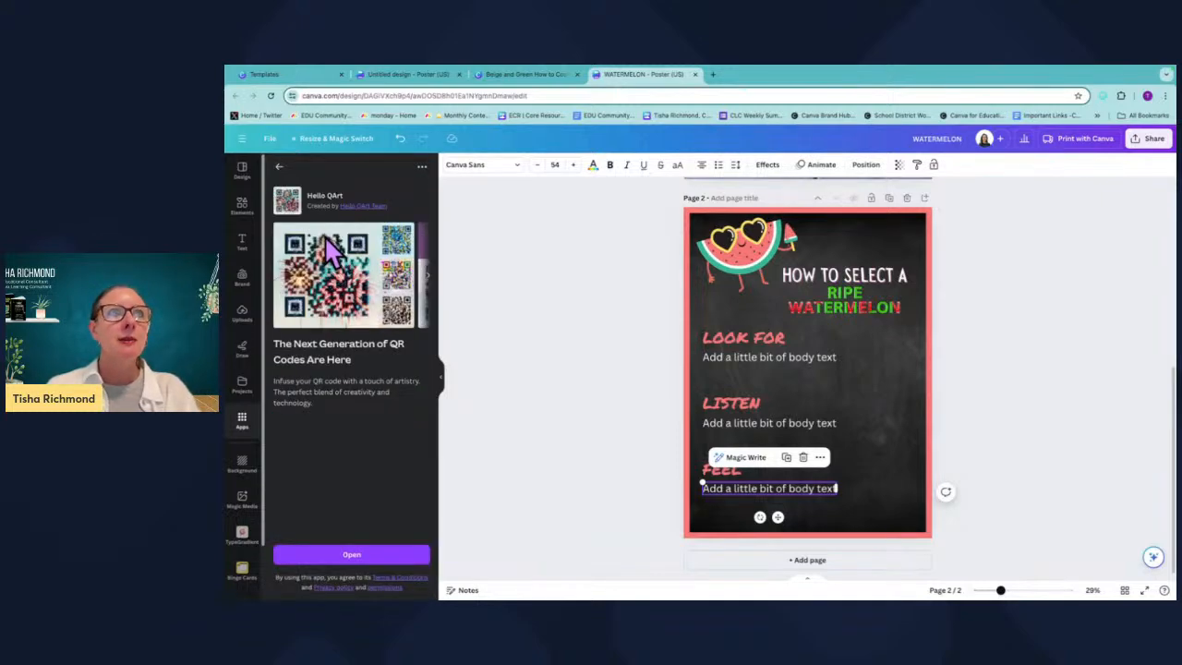
click(373, 554)
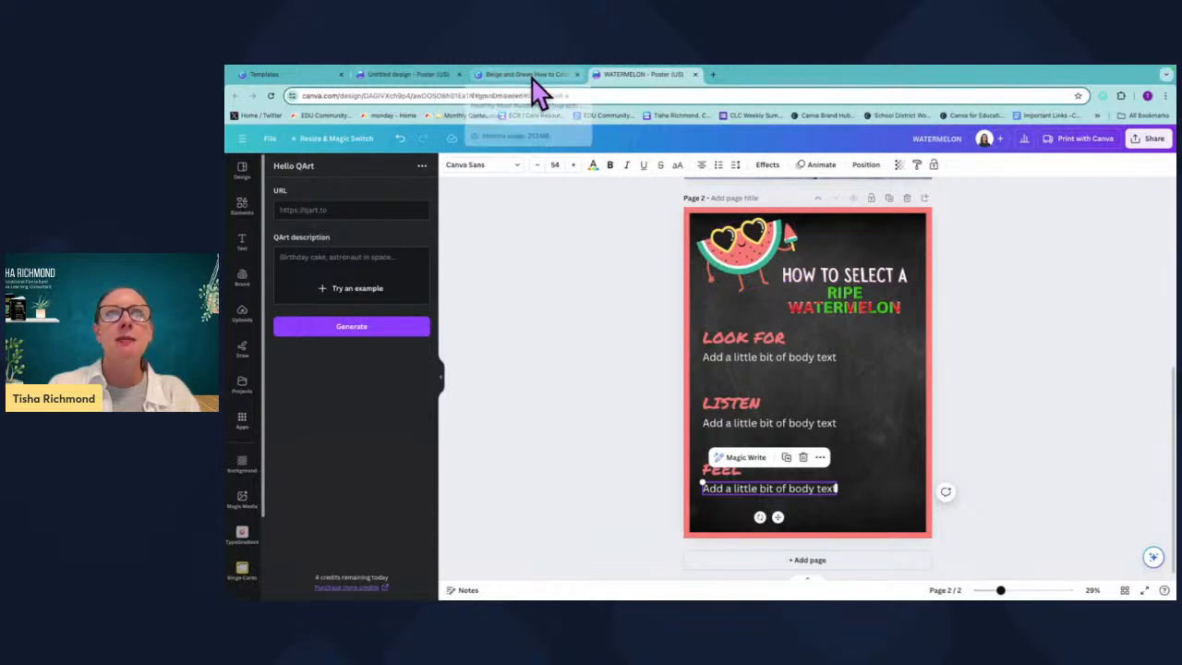
Generate an artistic QR code from the design's link with the description WATERMELON.
click(549, 92)
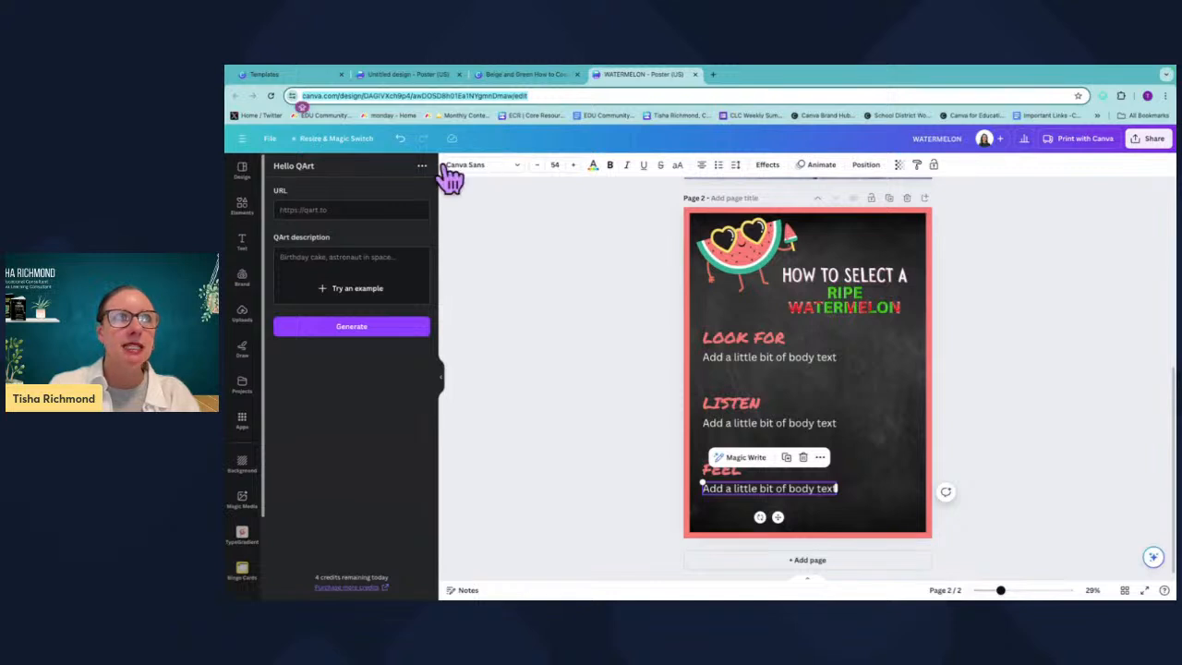
click(322, 209)
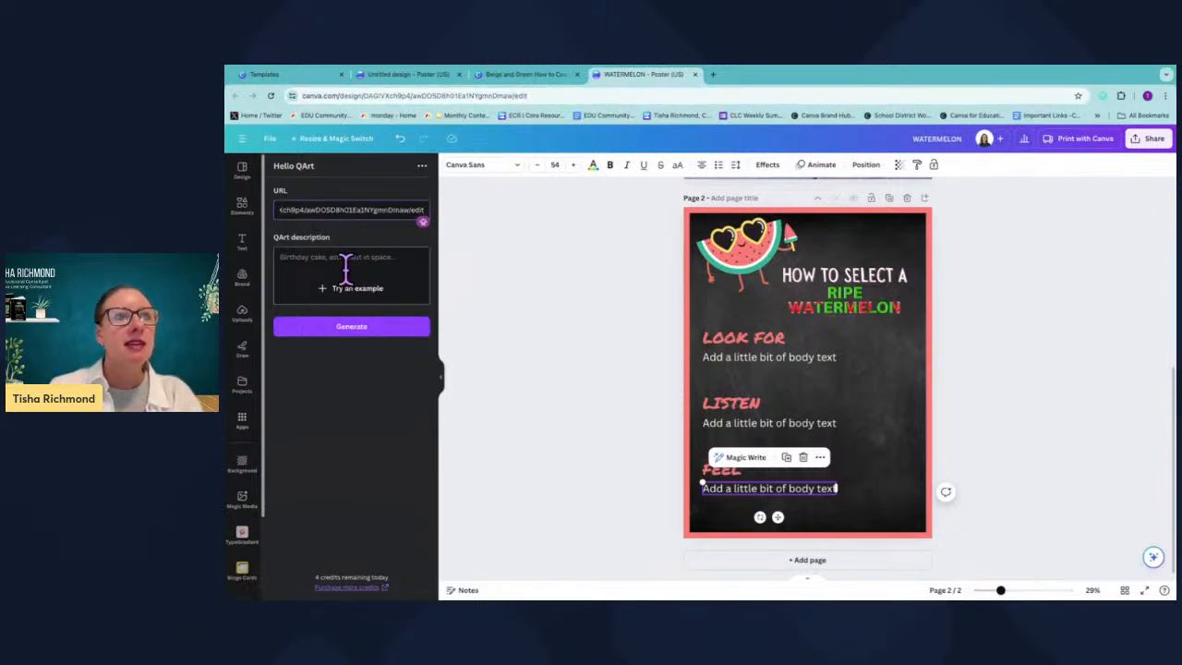
click(334, 256)
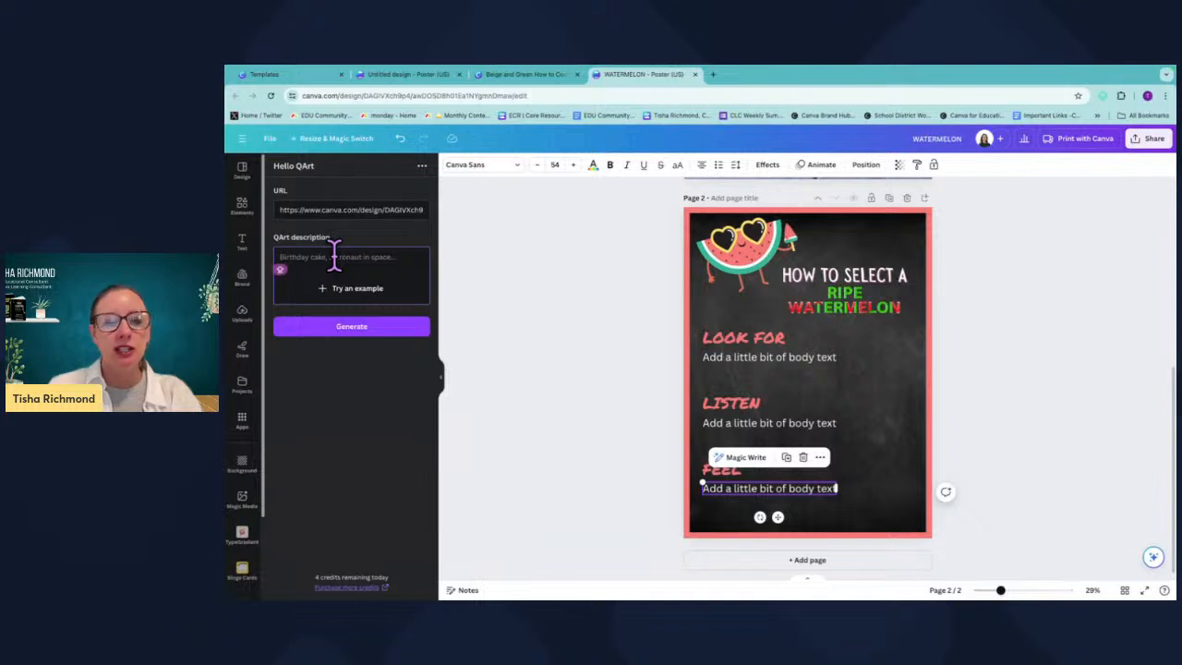
text(WATERM)
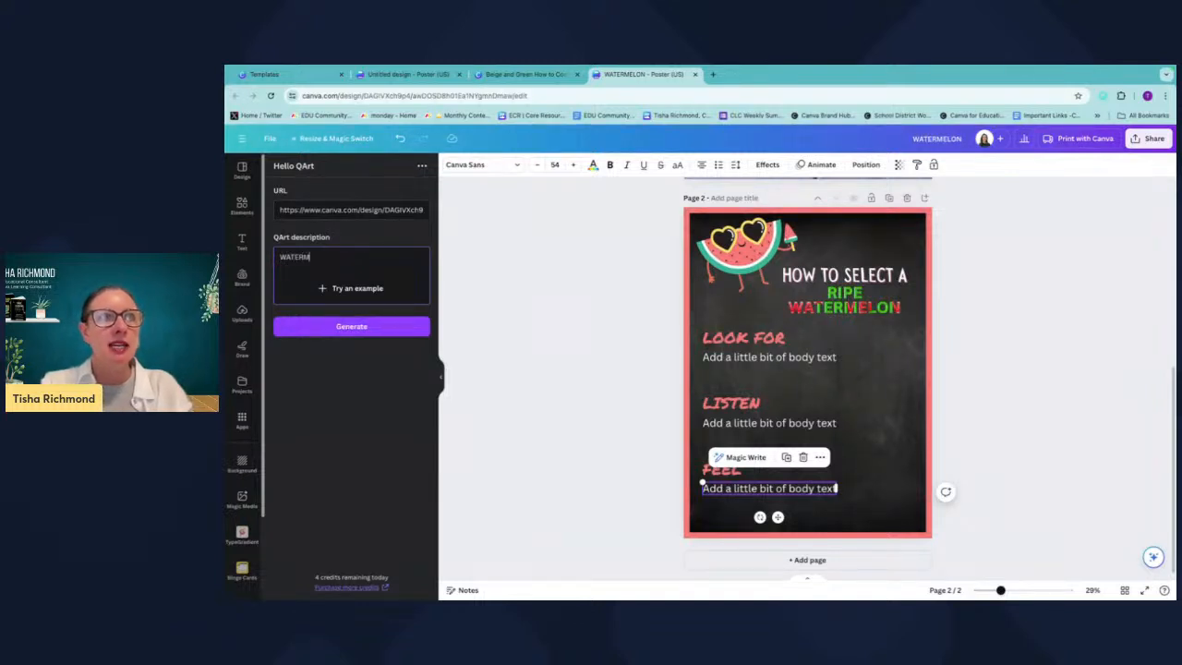
text(ELON)
click(356, 331)
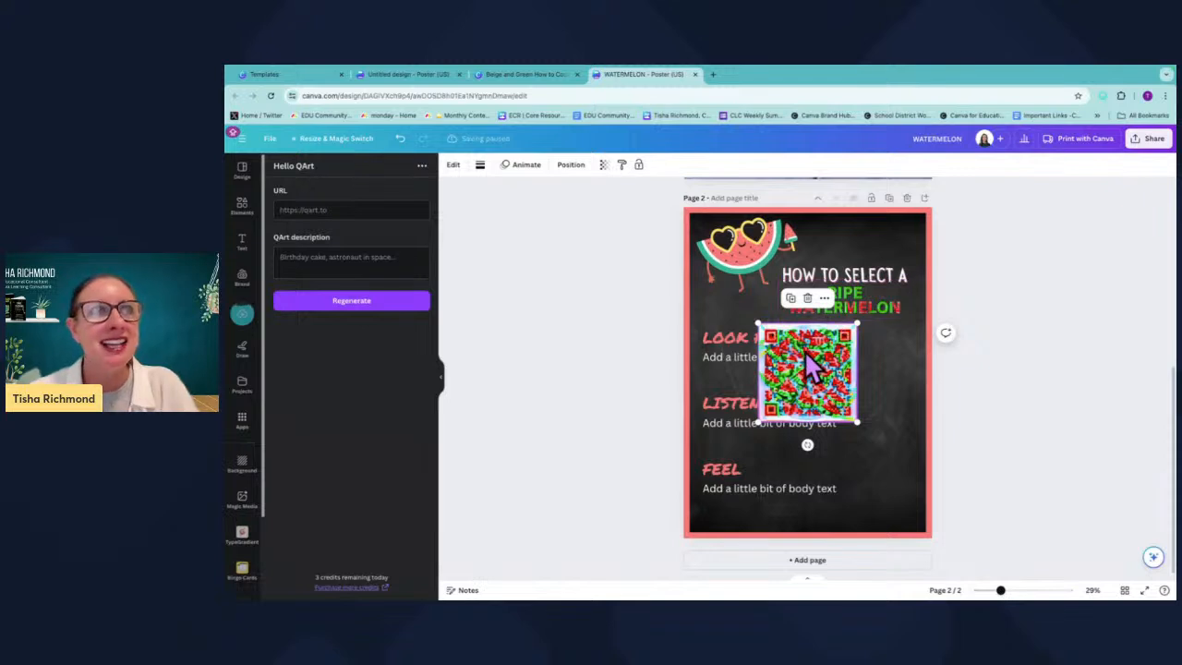
Shrink the QR code and move it to the poster's lower corner beside FEEL.
drag(795, 348, 854, 399)
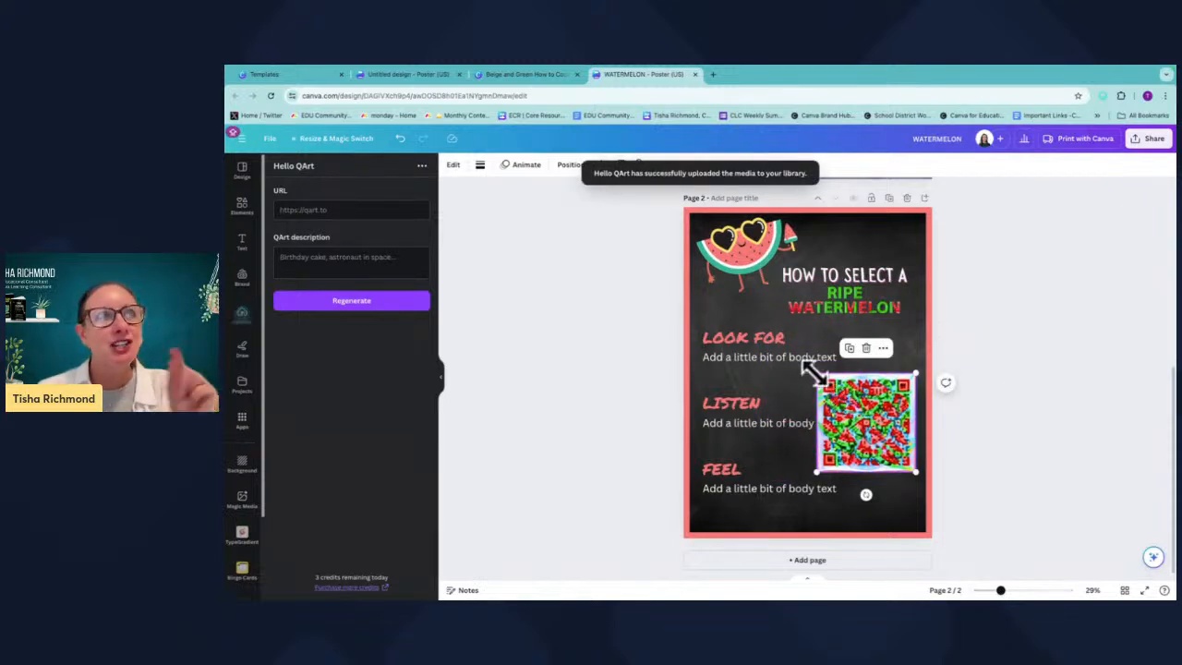
drag(814, 373, 886, 497)
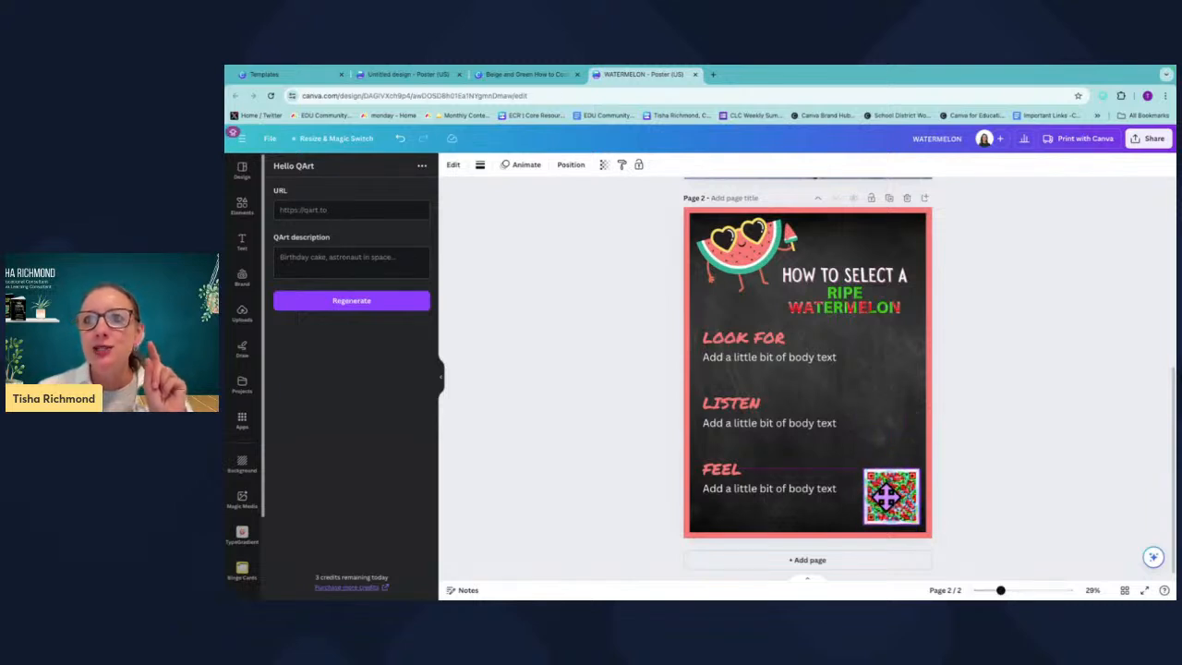
click(927, 513)
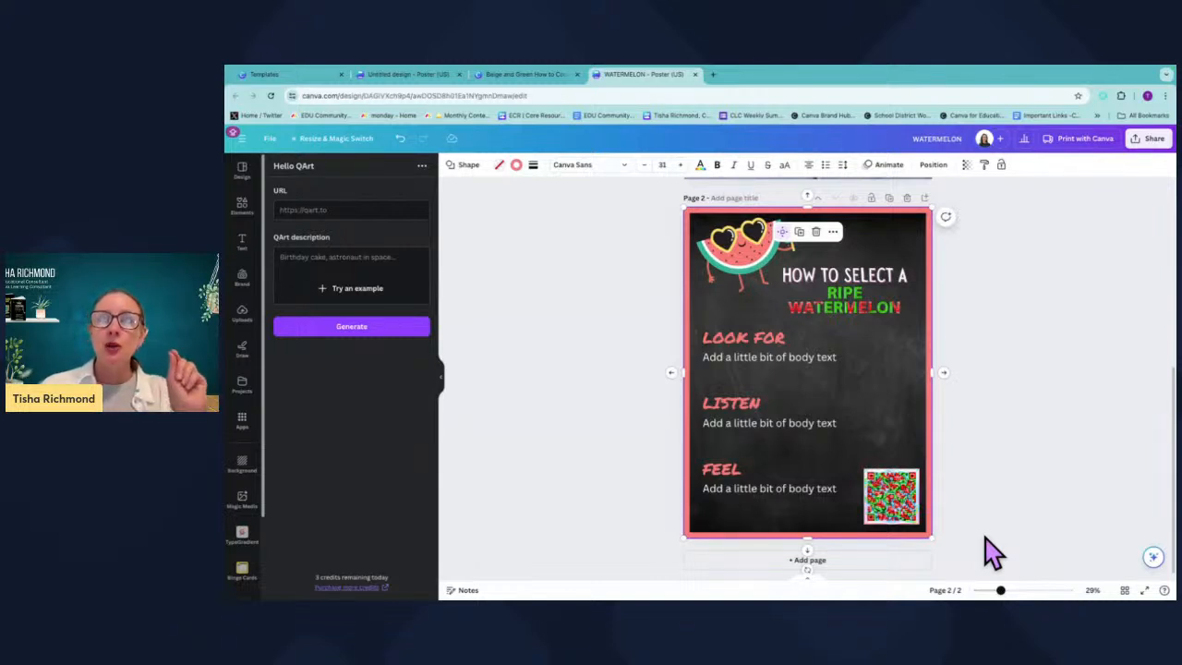
Create and copy a template link for the design from the share options.
click(1152, 140)
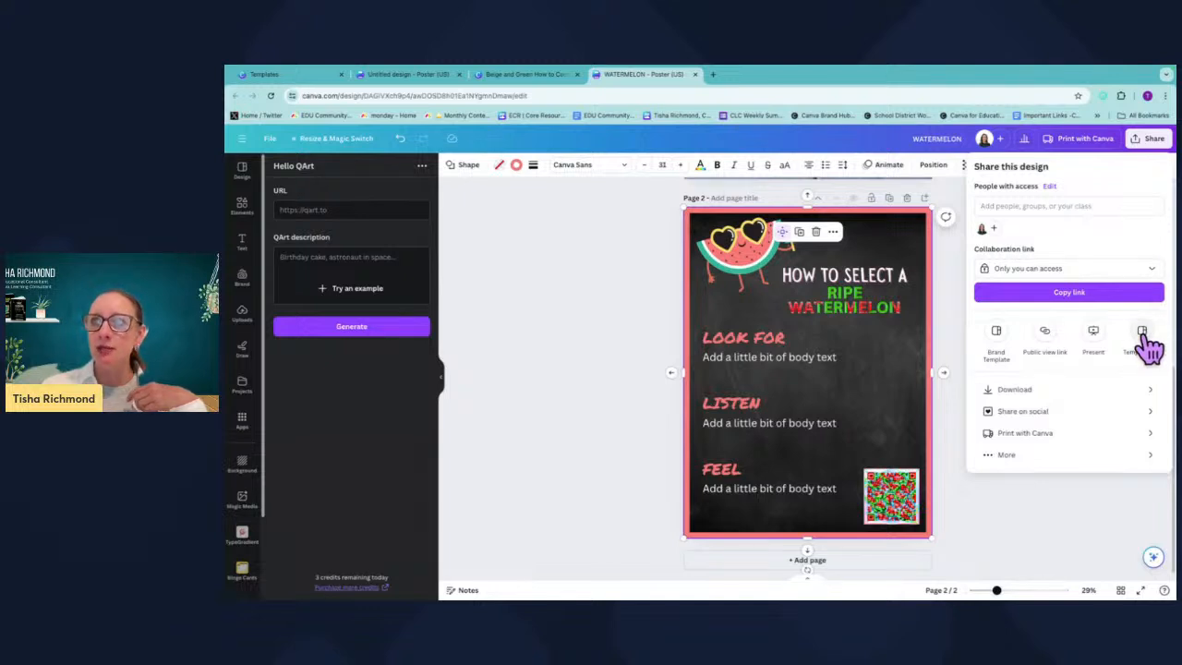
click(1012, 456)
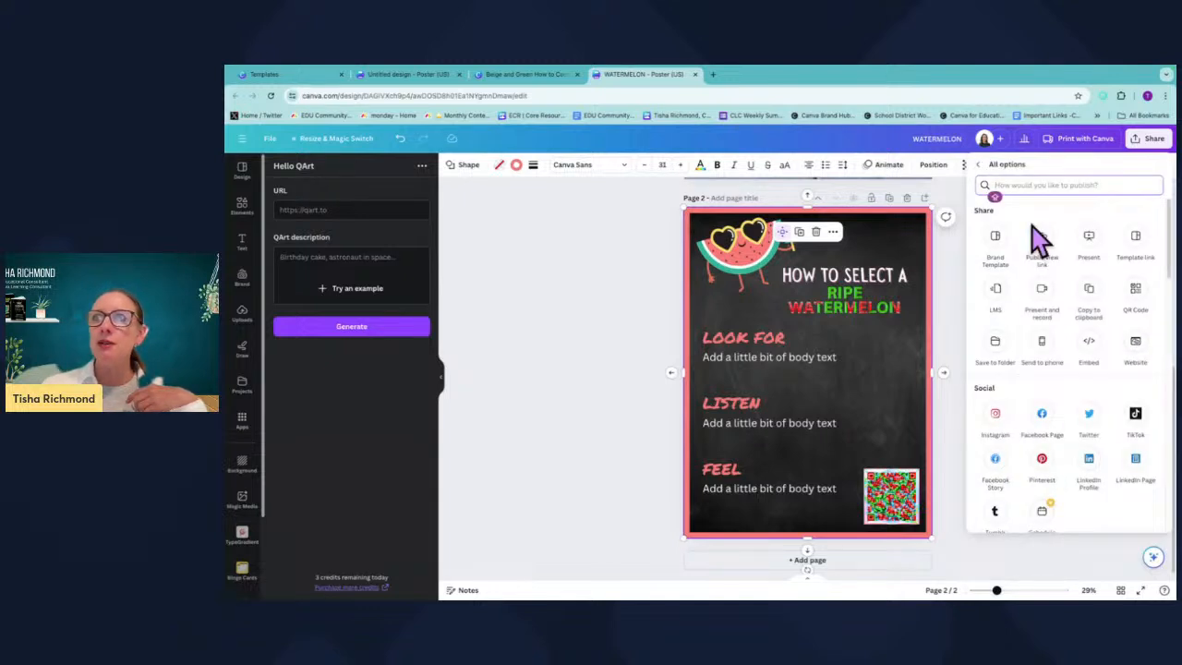
text(TEMPLAT)
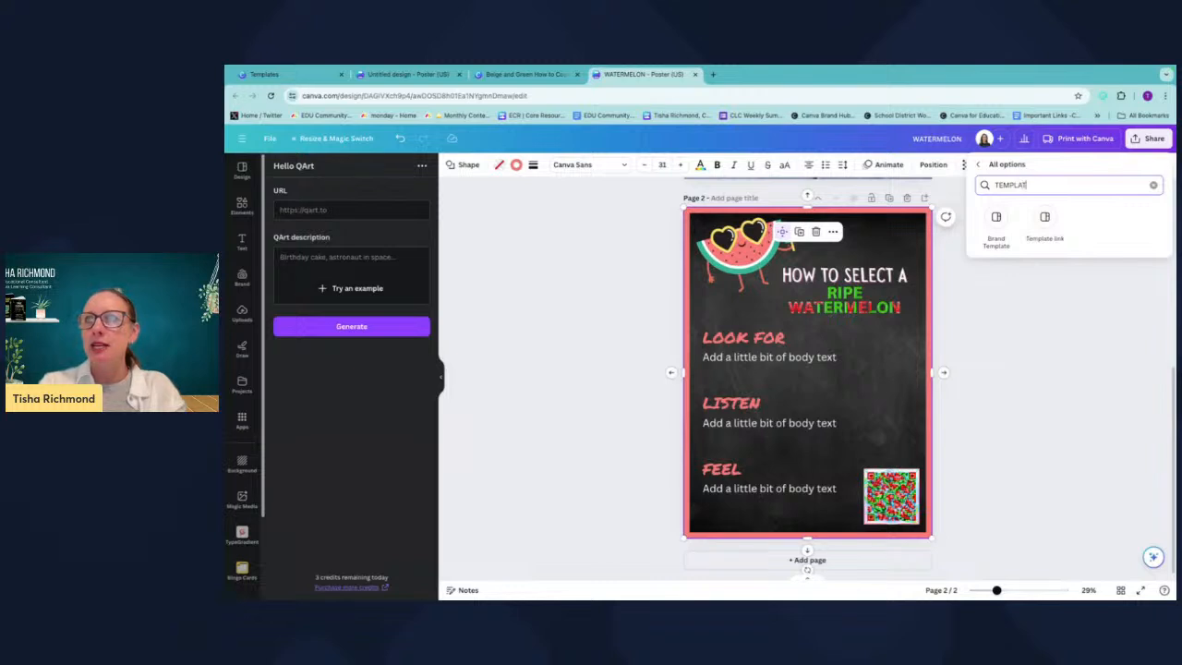
click(1046, 220)
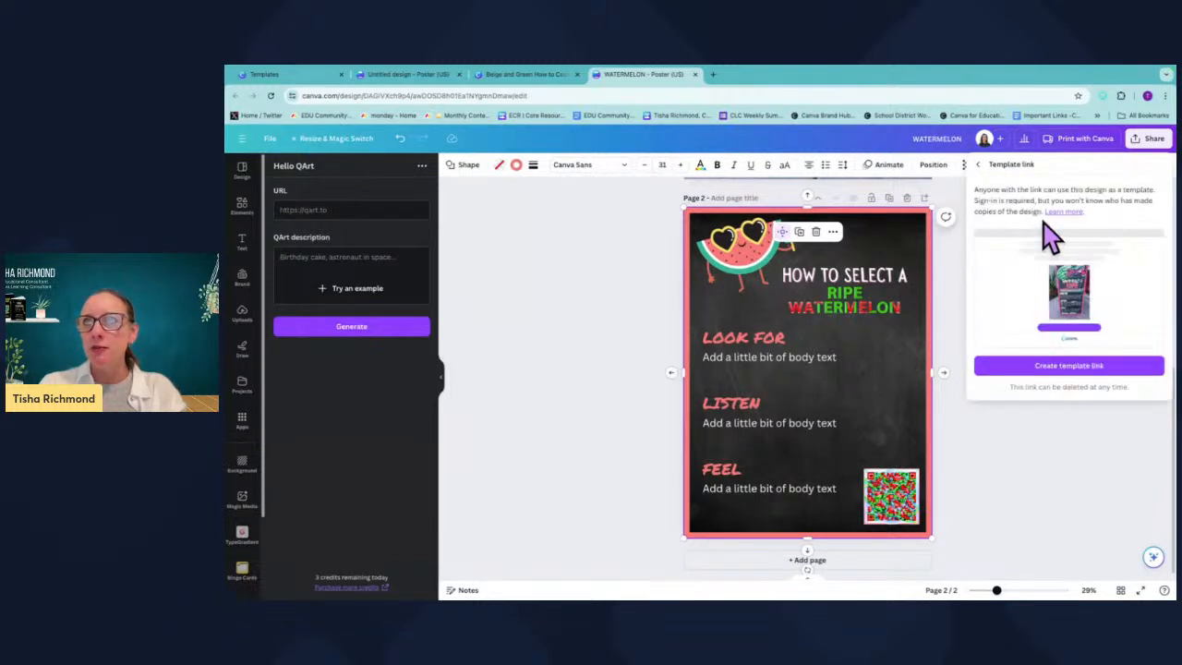
click(1108, 369)
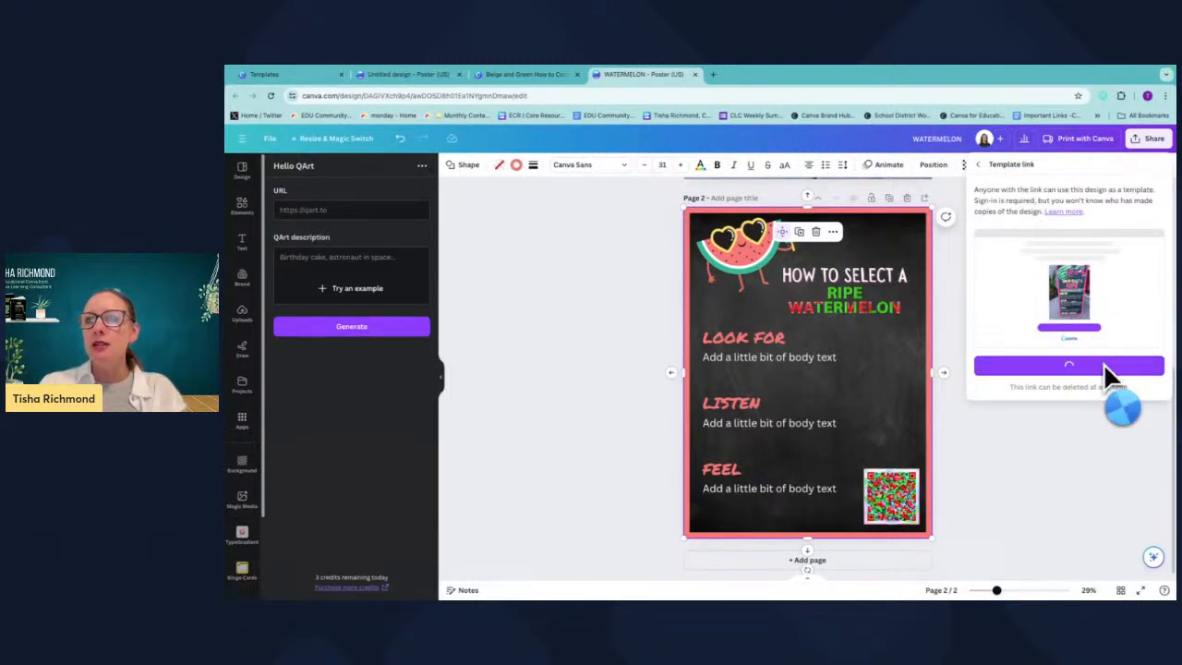
click(1148, 359)
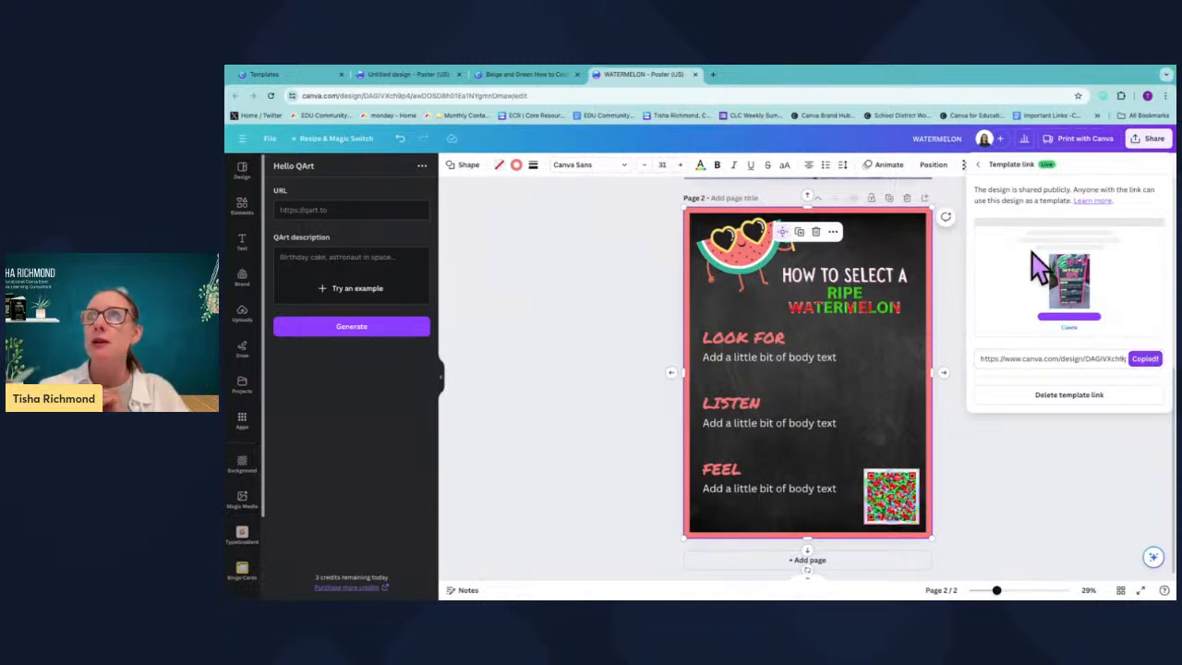
click(978, 164)
From the design's share options, search all options for GOOGLE and share the design to Google Classroom.
click(1145, 140)
click(1145, 140)
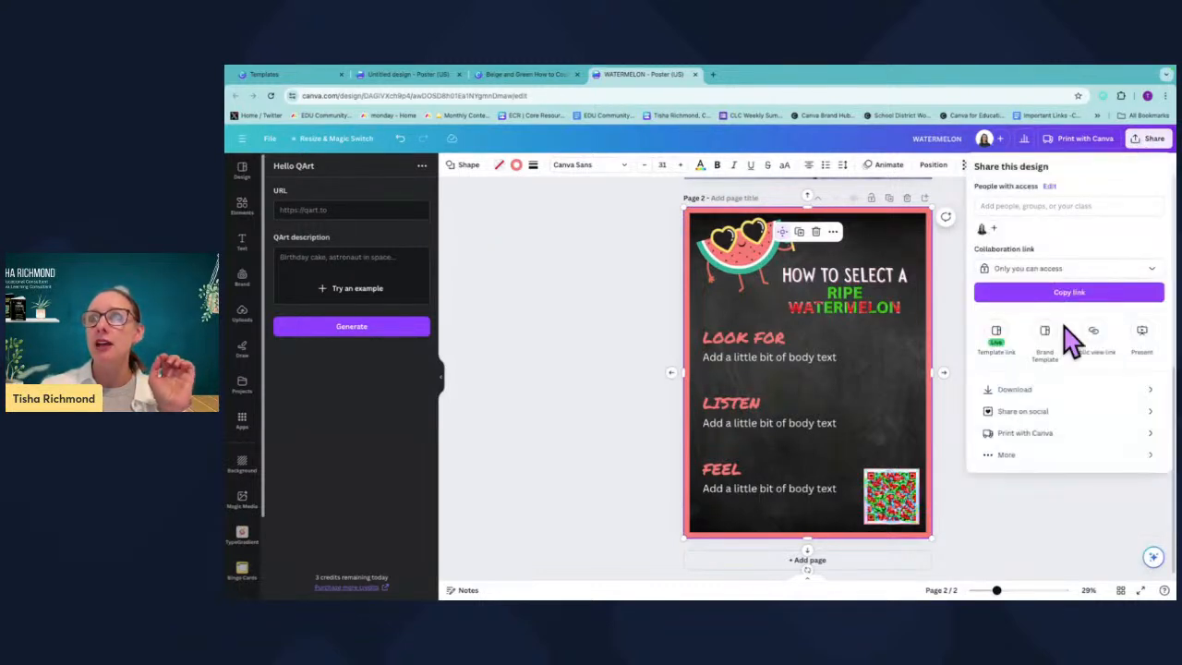
click(1008, 454)
text(GOOGLE)
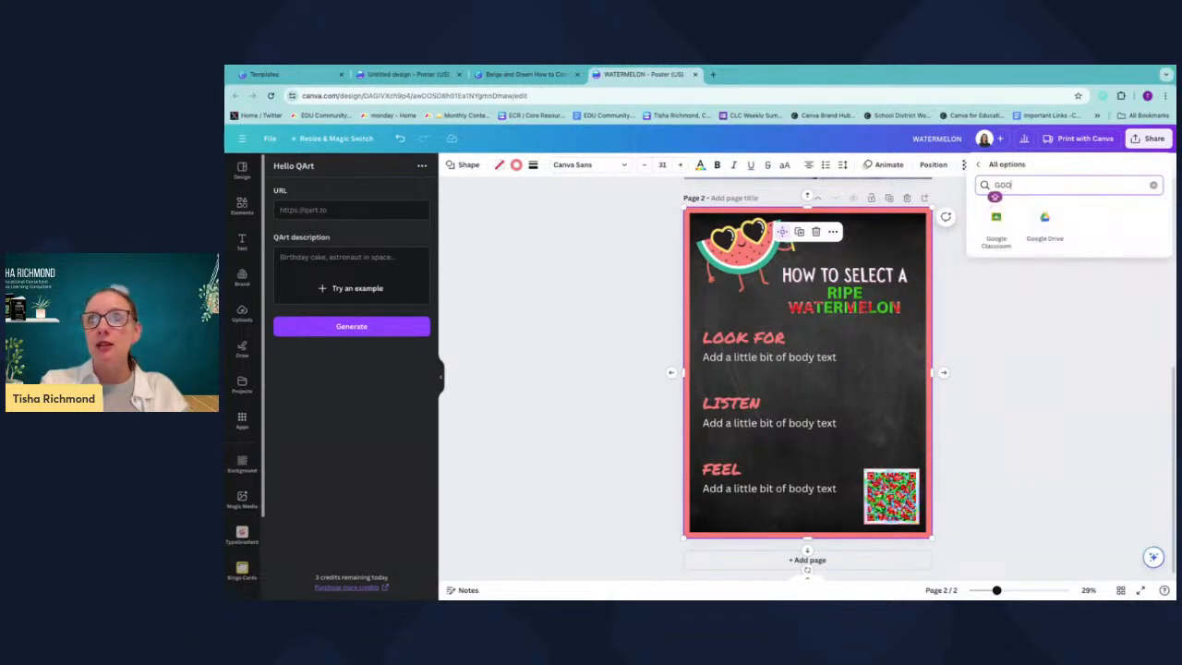
click(1001, 226)
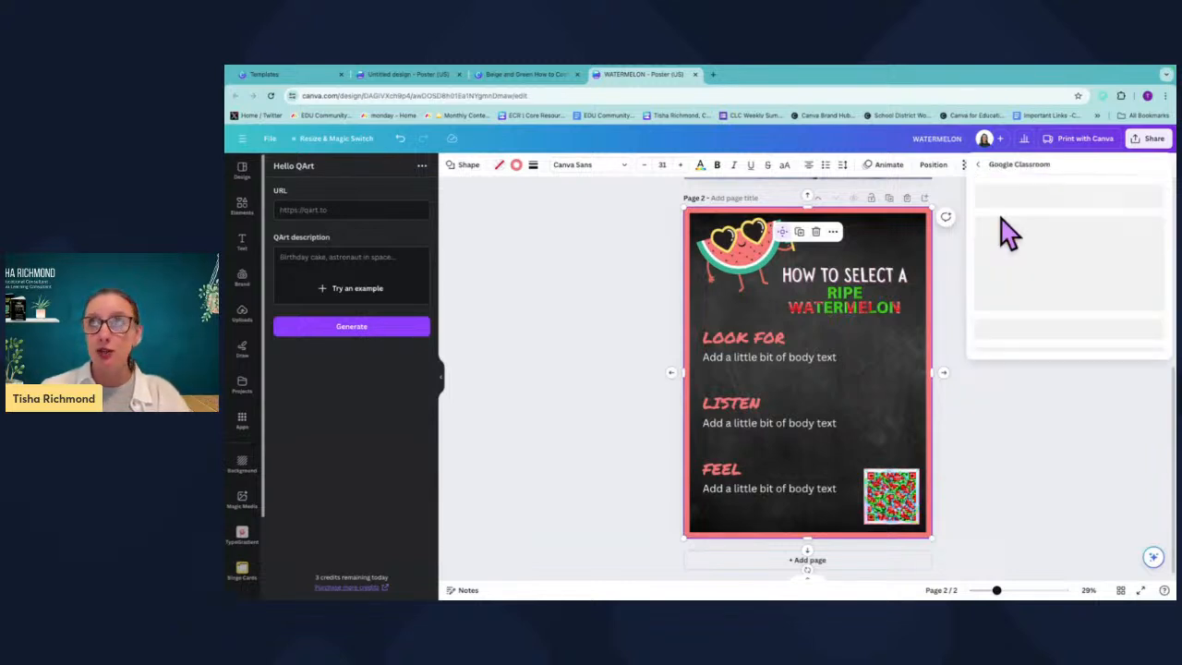
click(1071, 322)
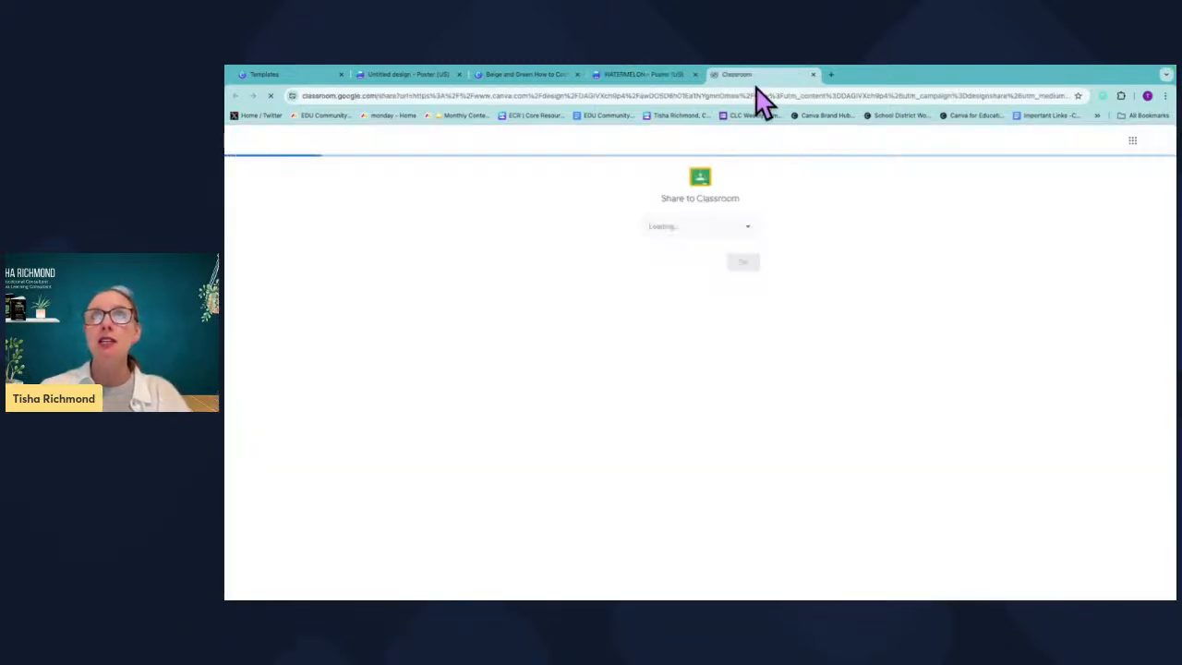
Share to the Test class as a new assignment.
click(746, 229)
click(713, 284)
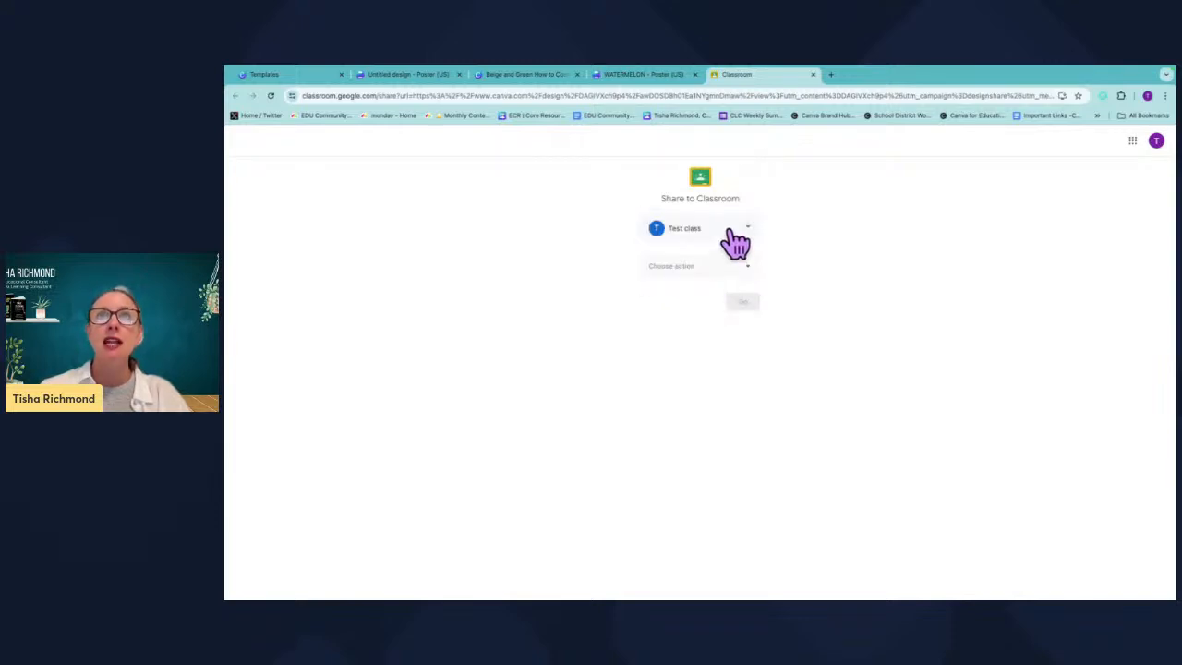
click(716, 268)
click(706, 290)
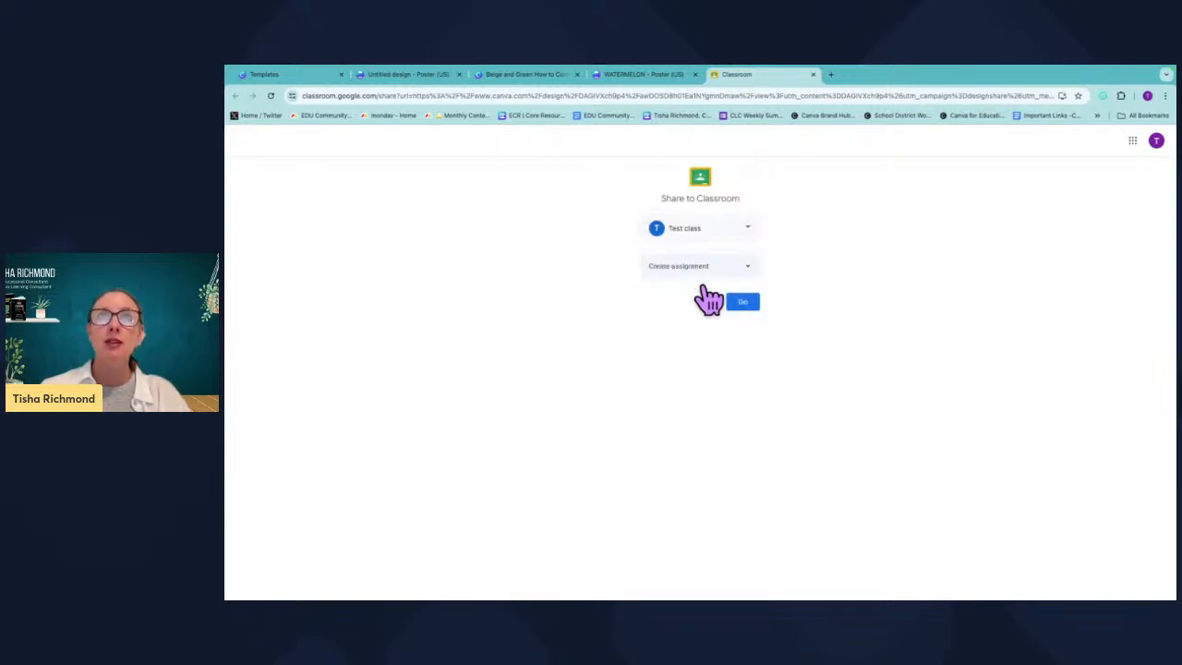
click(743, 310)
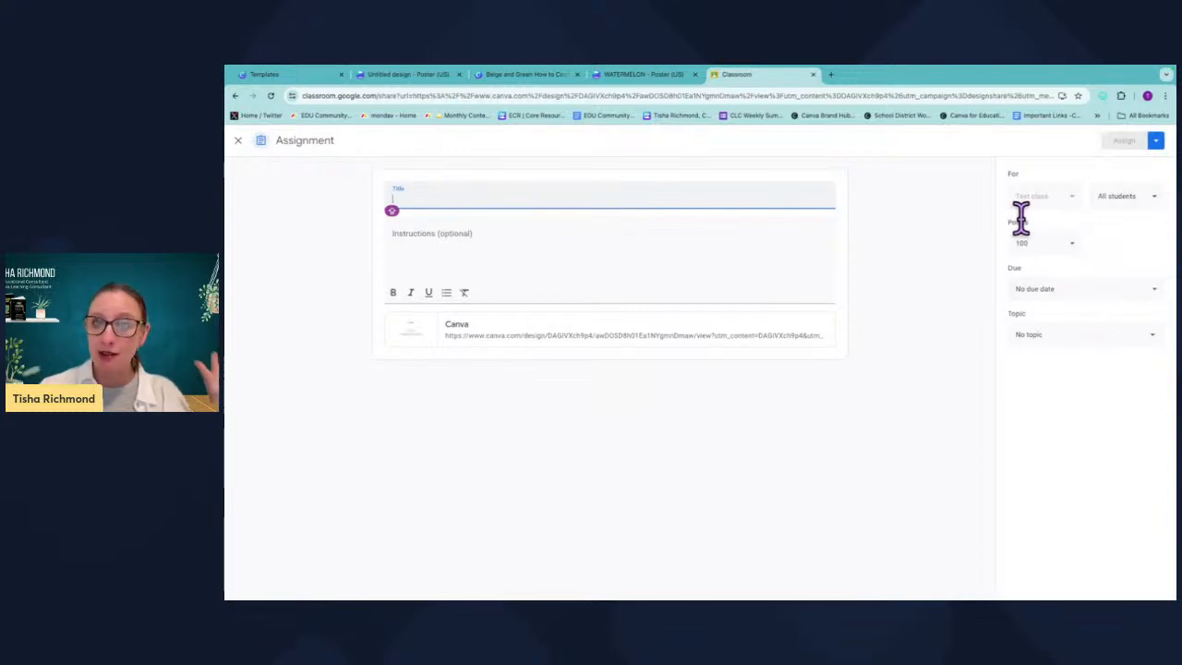
Return to the WATERMELON design and lock the LOOK FOR heading.
click(633, 78)
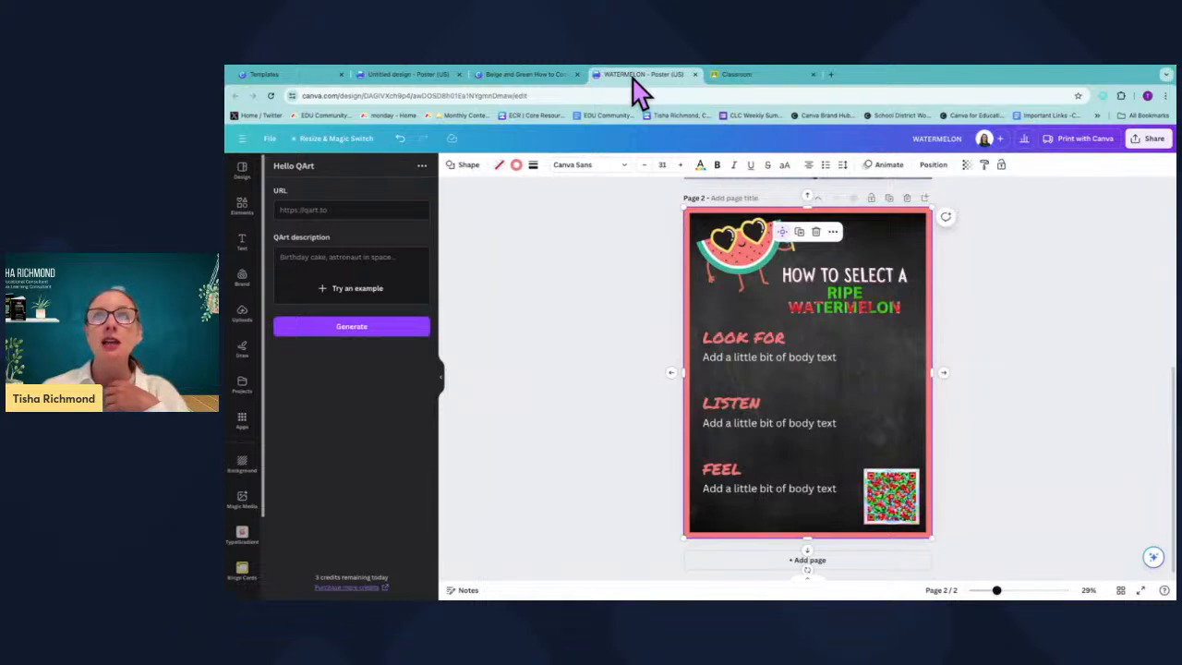
click(1059, 420)
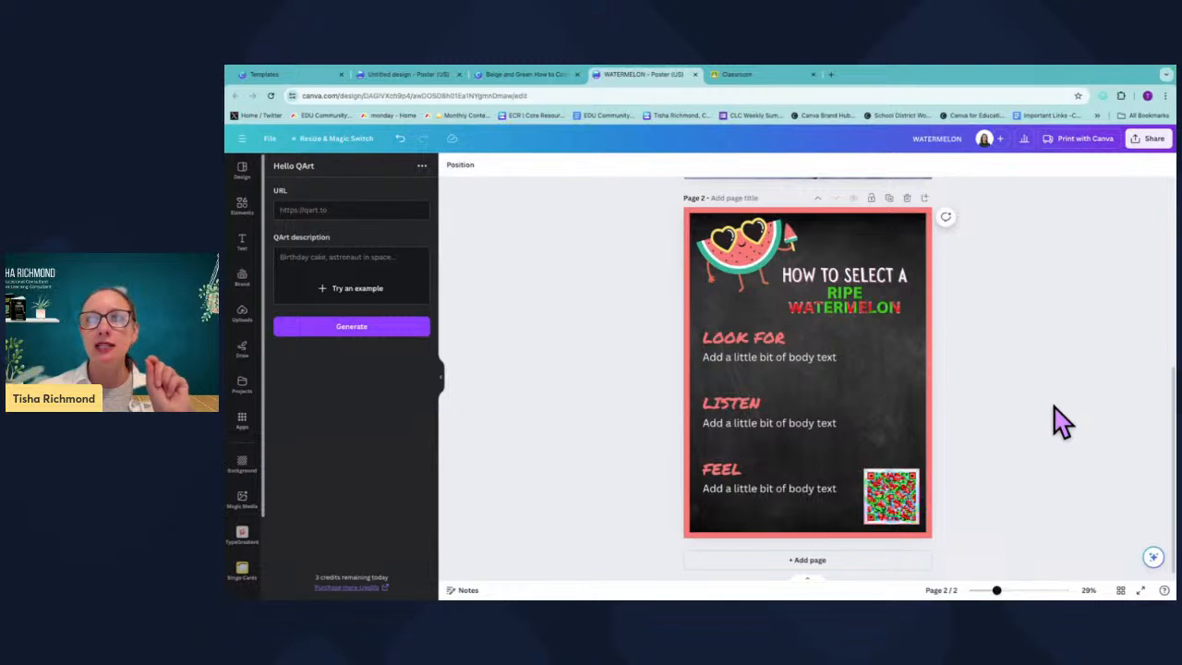
click(831, 216)
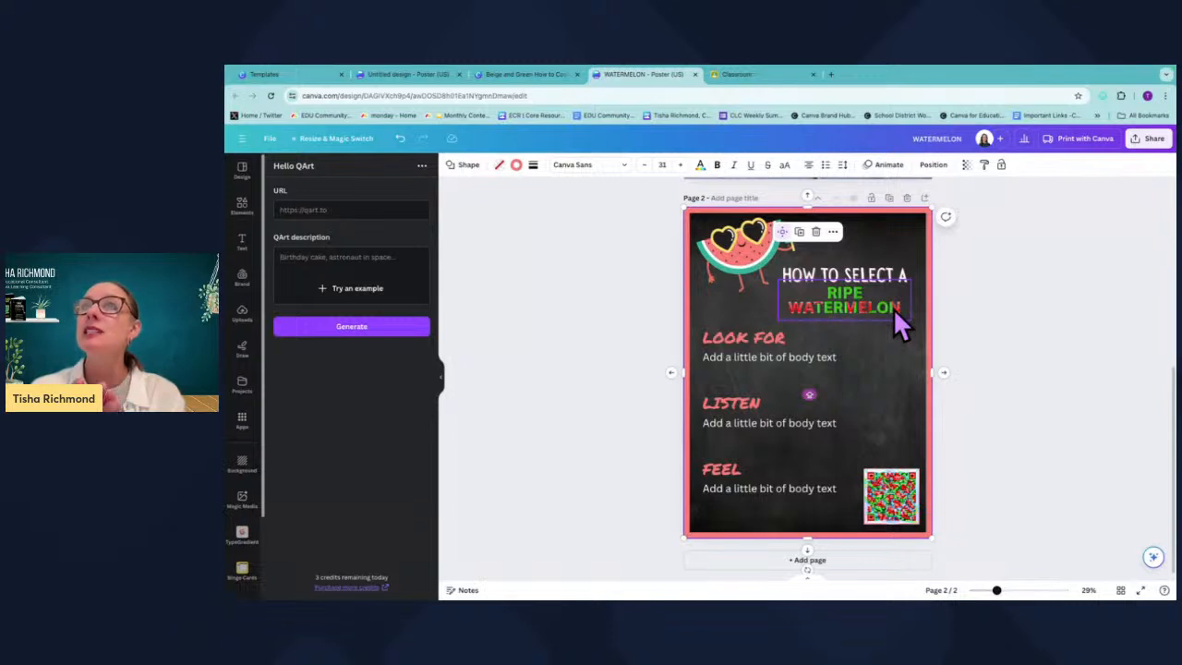
click(740, 335)
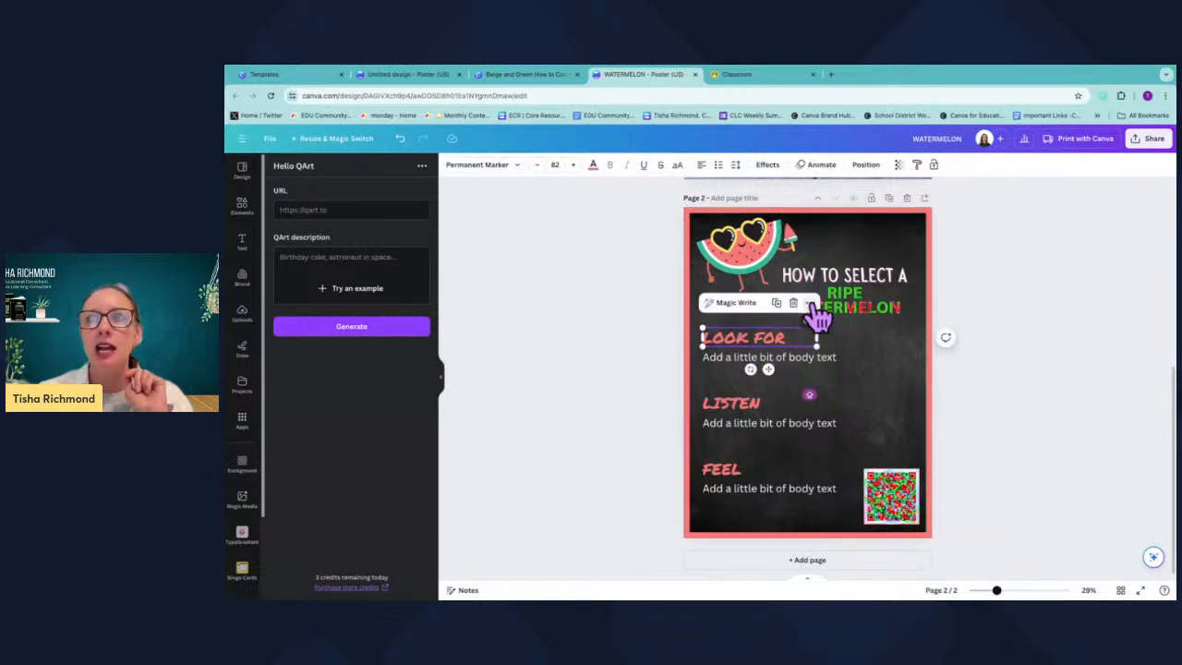
click(810, 303)
mouse_move(847, 358)
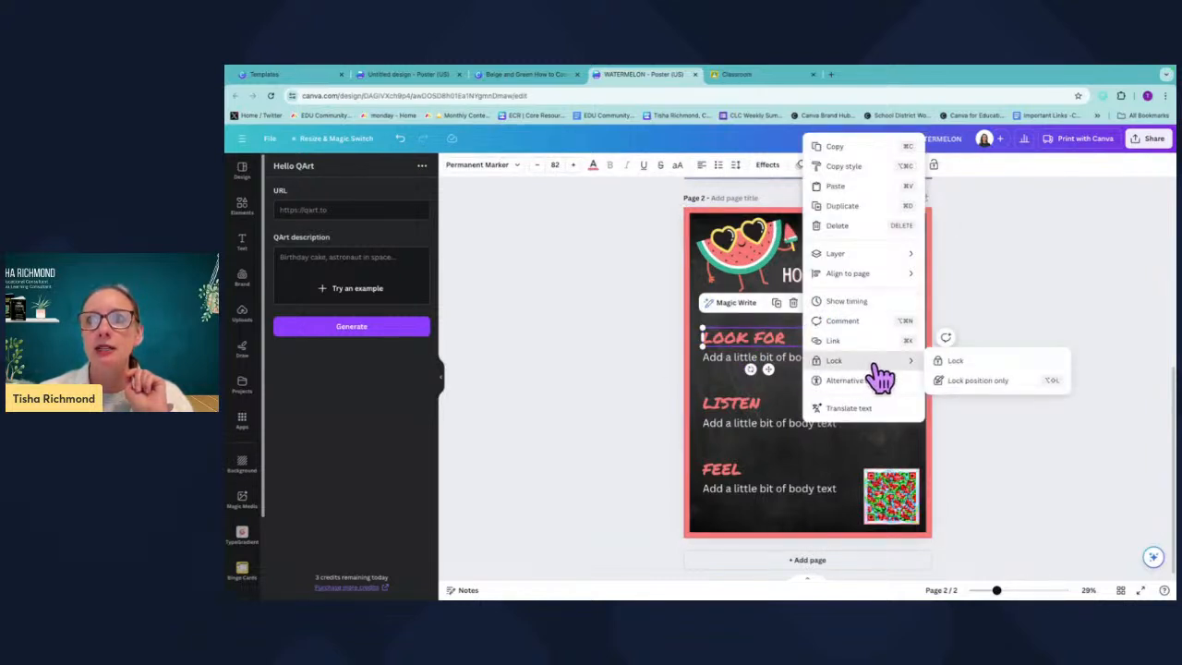
click(970, 359)
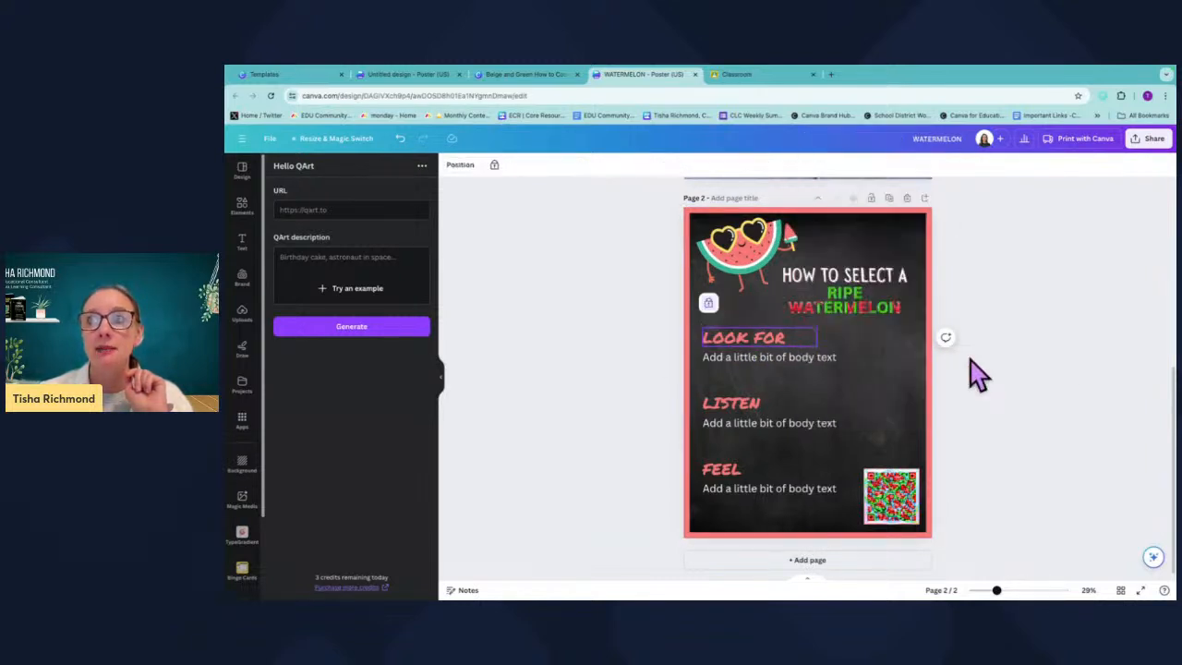
Lock only the position of the body text under LOOK FOR.
click(807, 359)
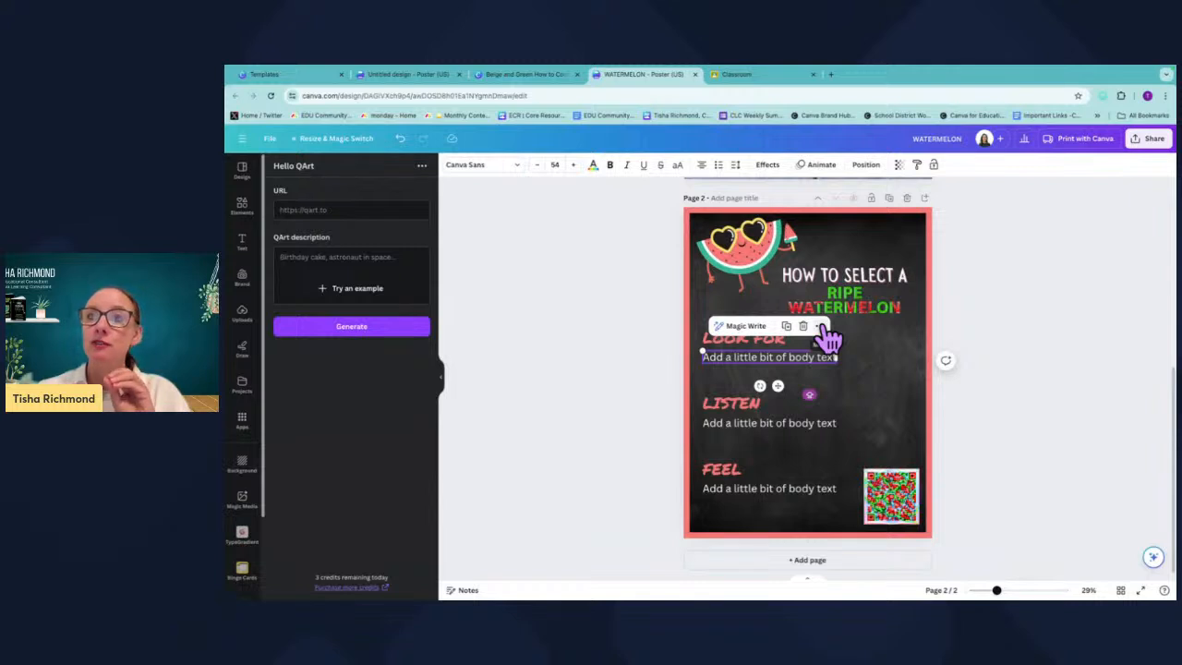
click(821, 328)
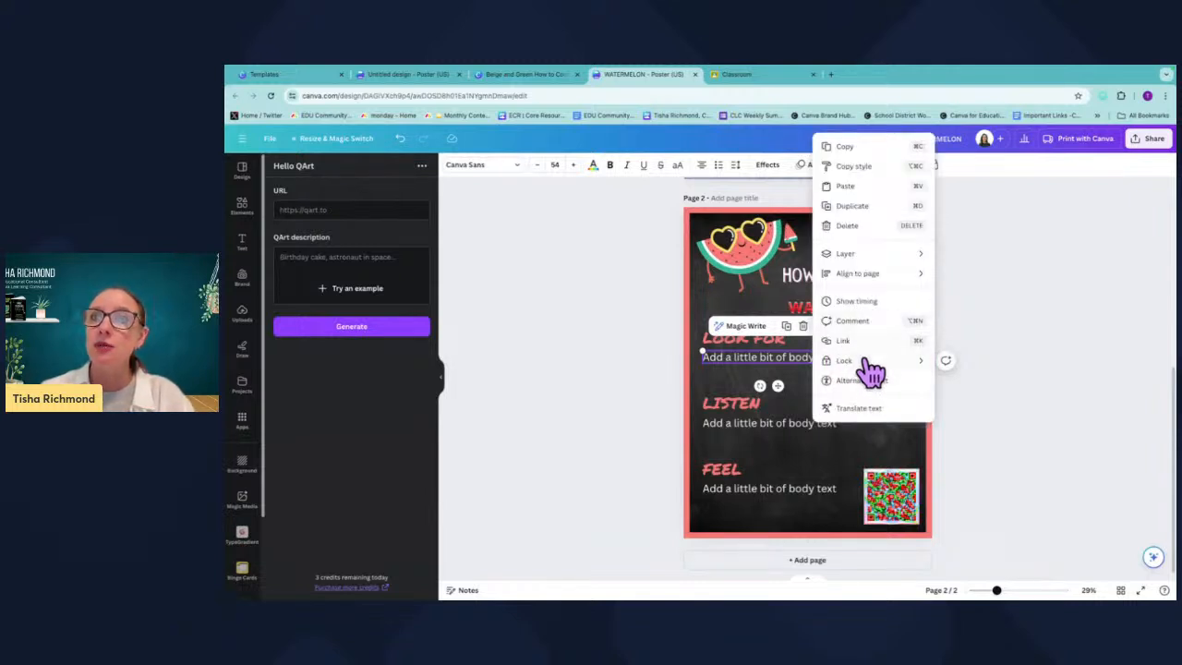
mouse_move(921, 365)
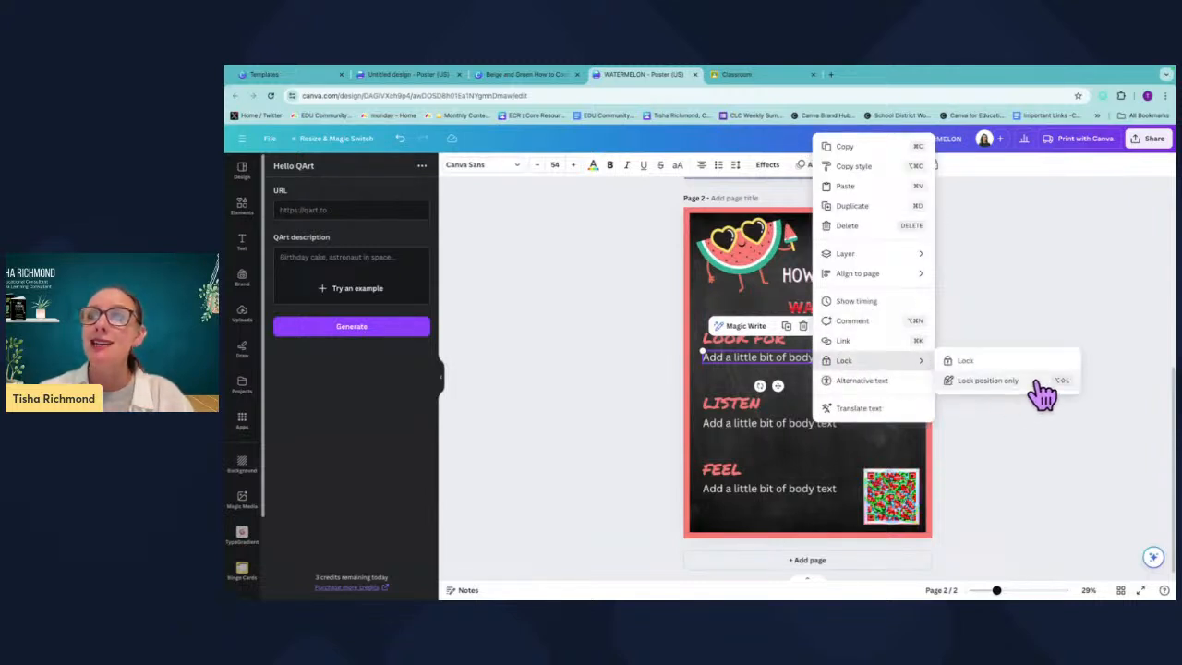
click(986, 380)
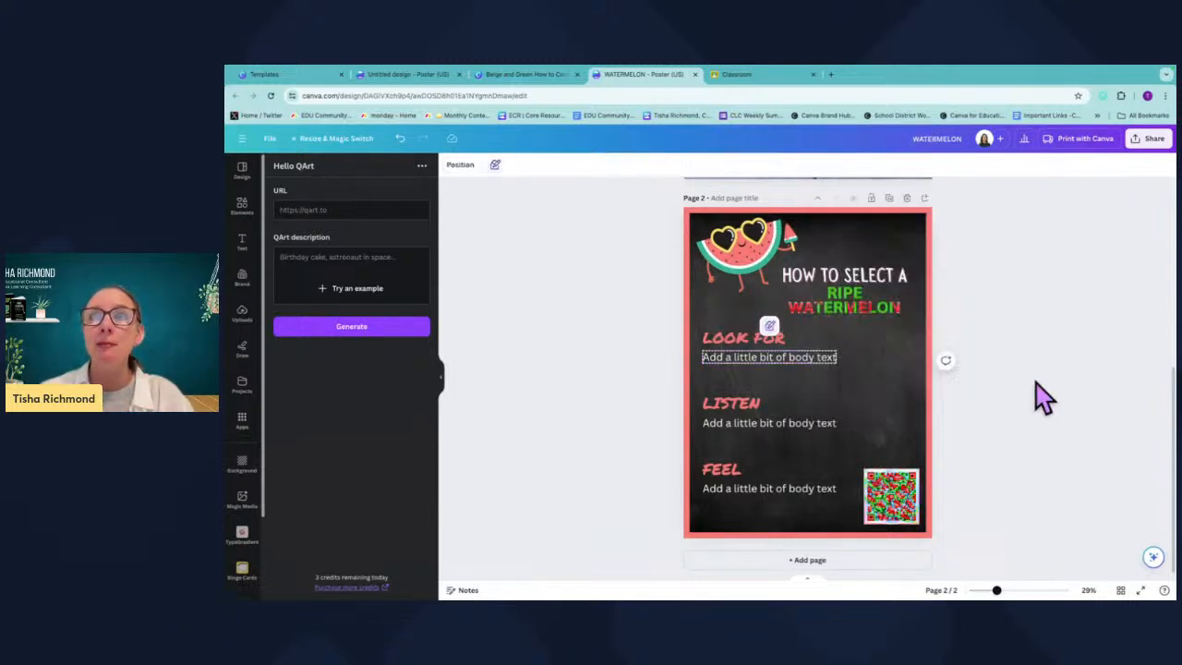
Replace the body text under LOOK FOR with Add information.
double_click(796, 358)
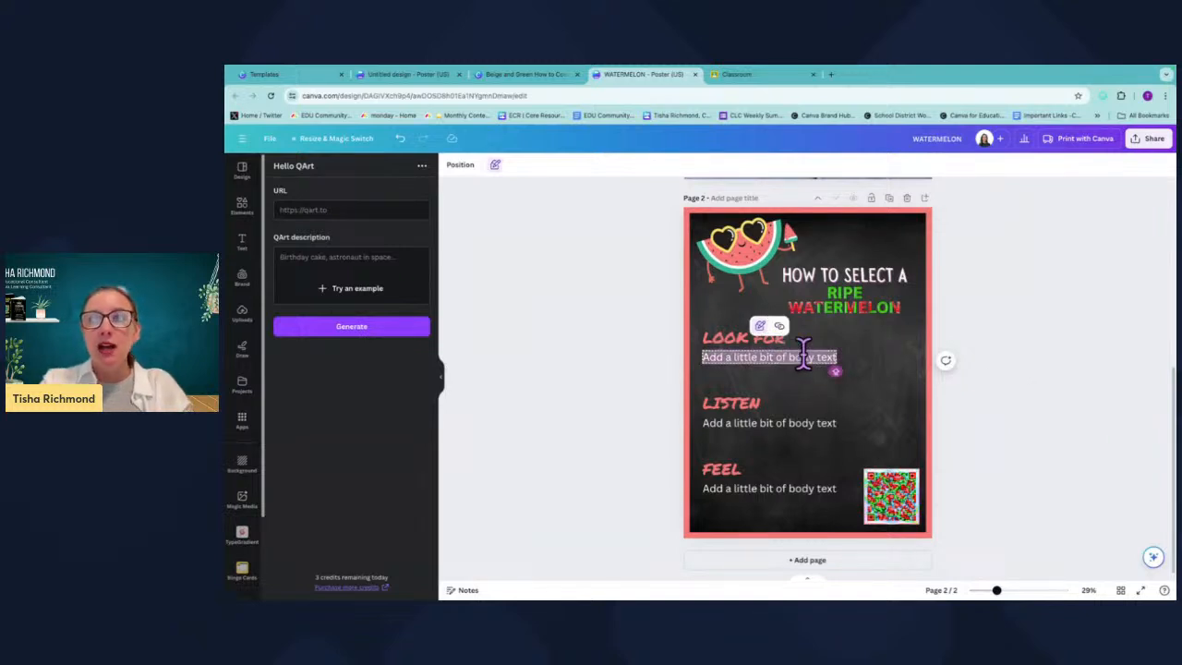
text(Ad)
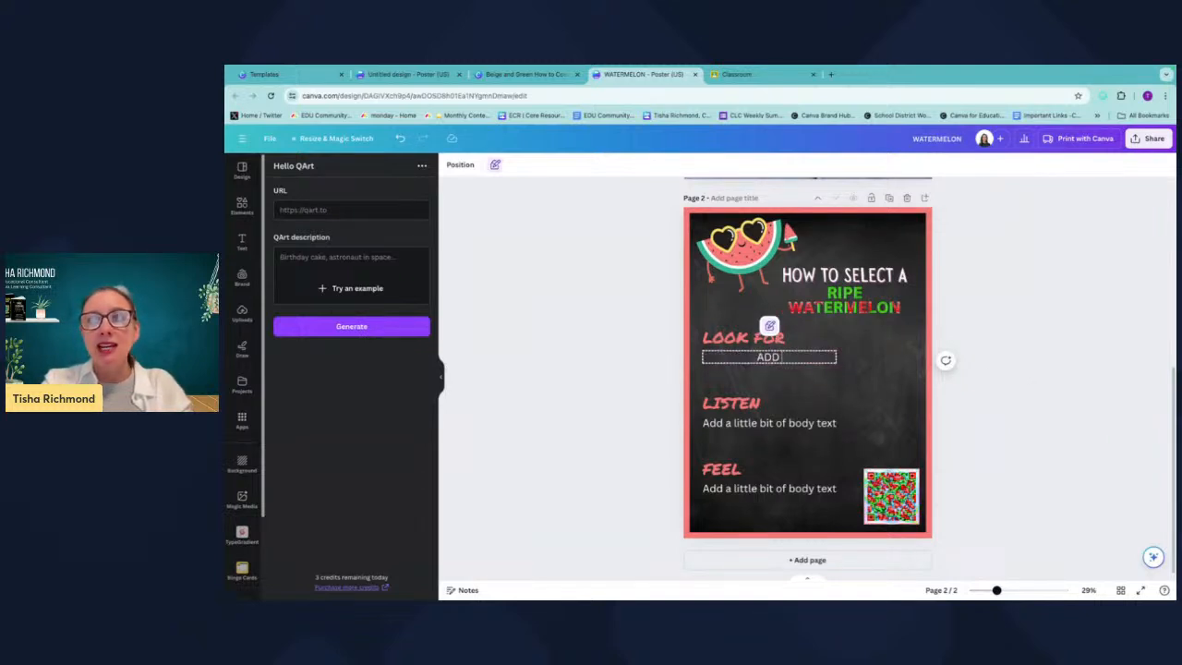
text(d information)
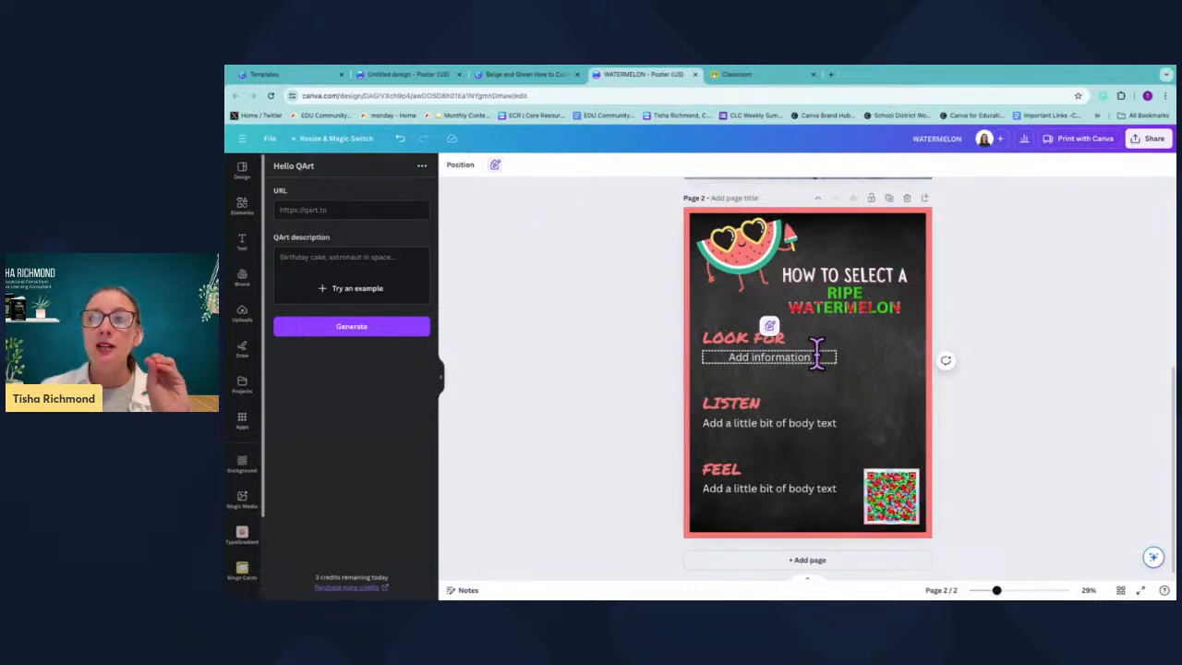
click(858, 378)
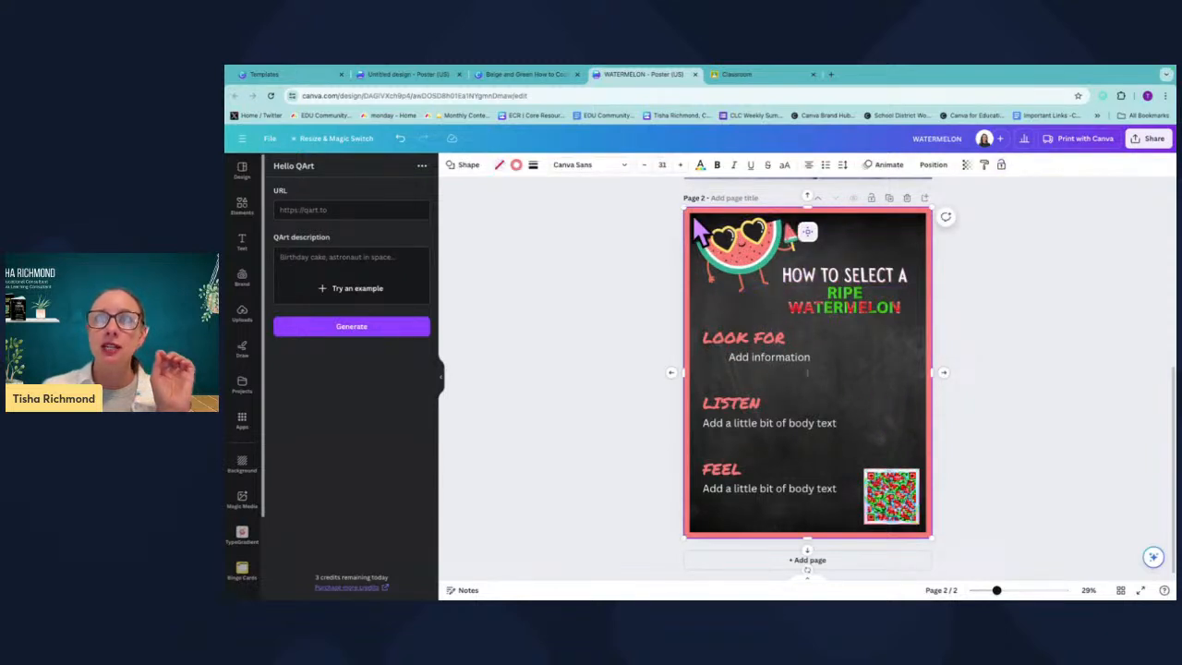
Select the chalkboard background and lock it.
mouse_move(696, 215)
mouse_down()
mouse_move(723, 227)
mouse_move(696, 216)
mouse_up()
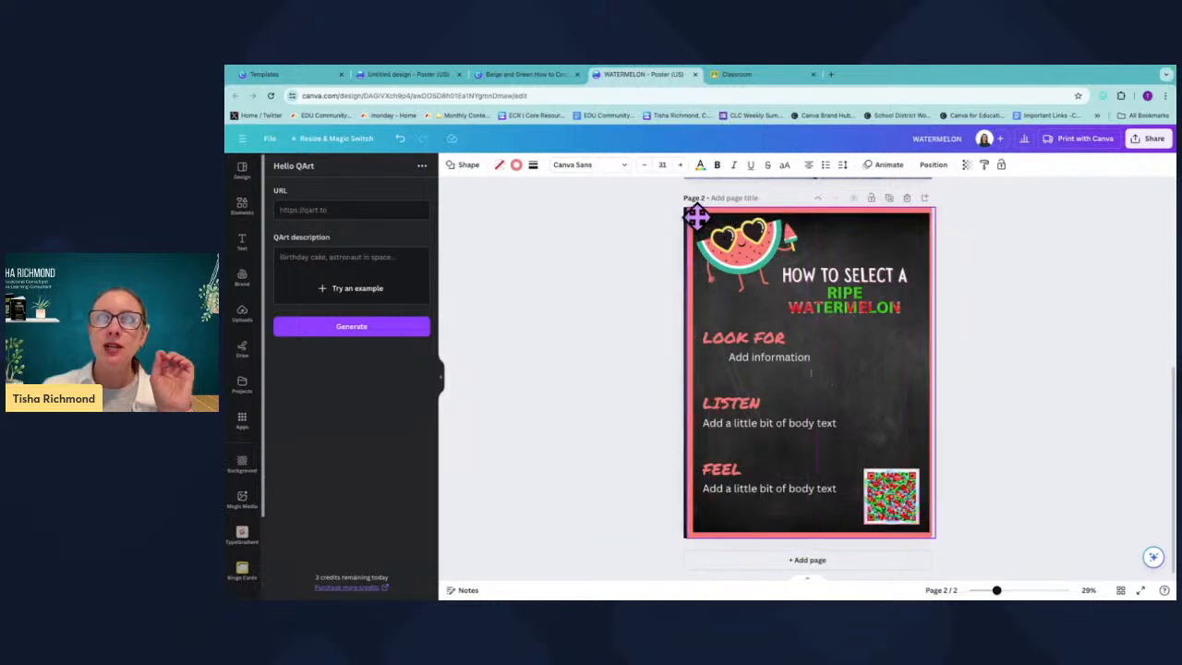
click(970, 276)
click(826, 211)
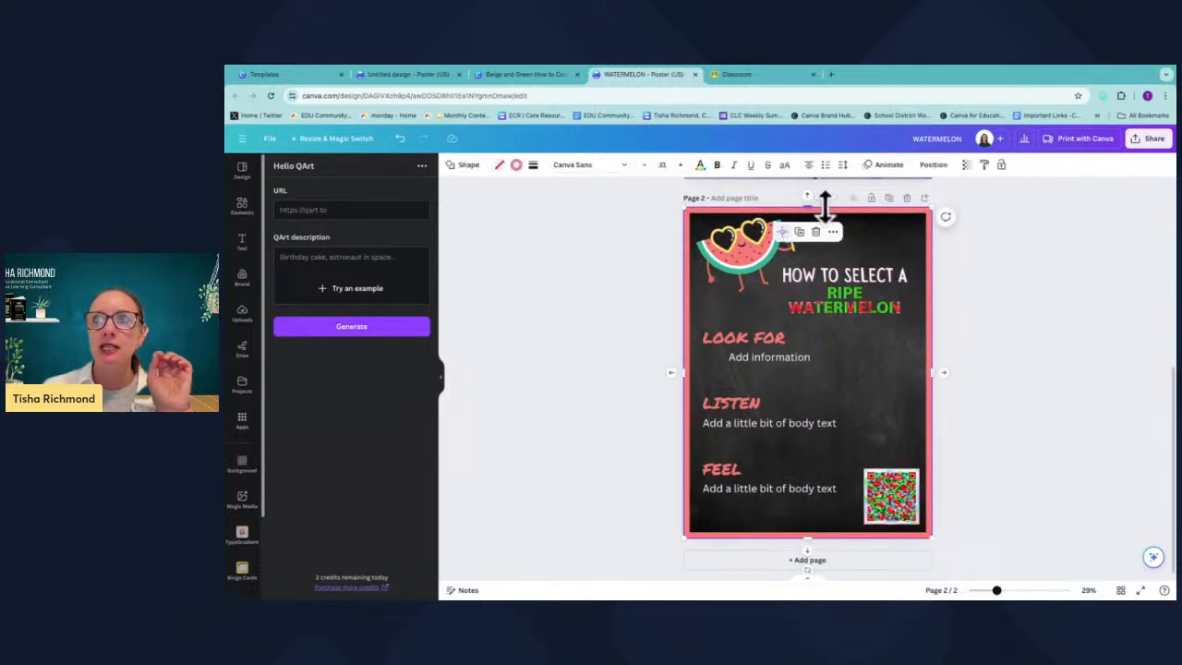
click(834, 232)
mouse_move(877, 455)
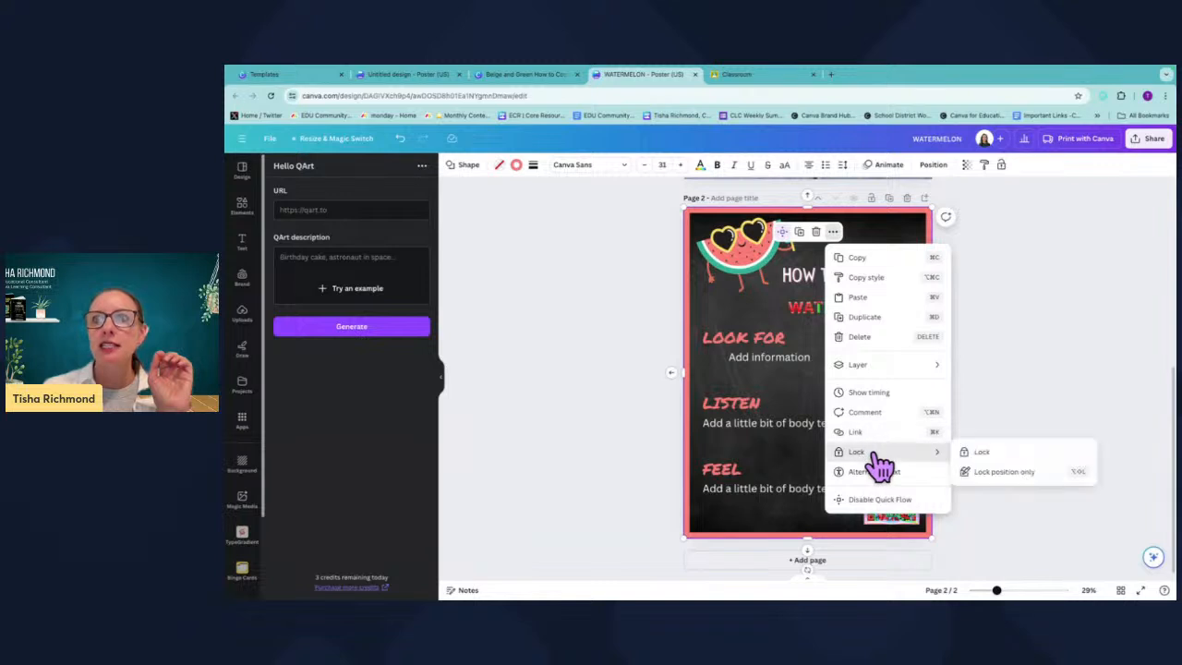
click(981, 452)
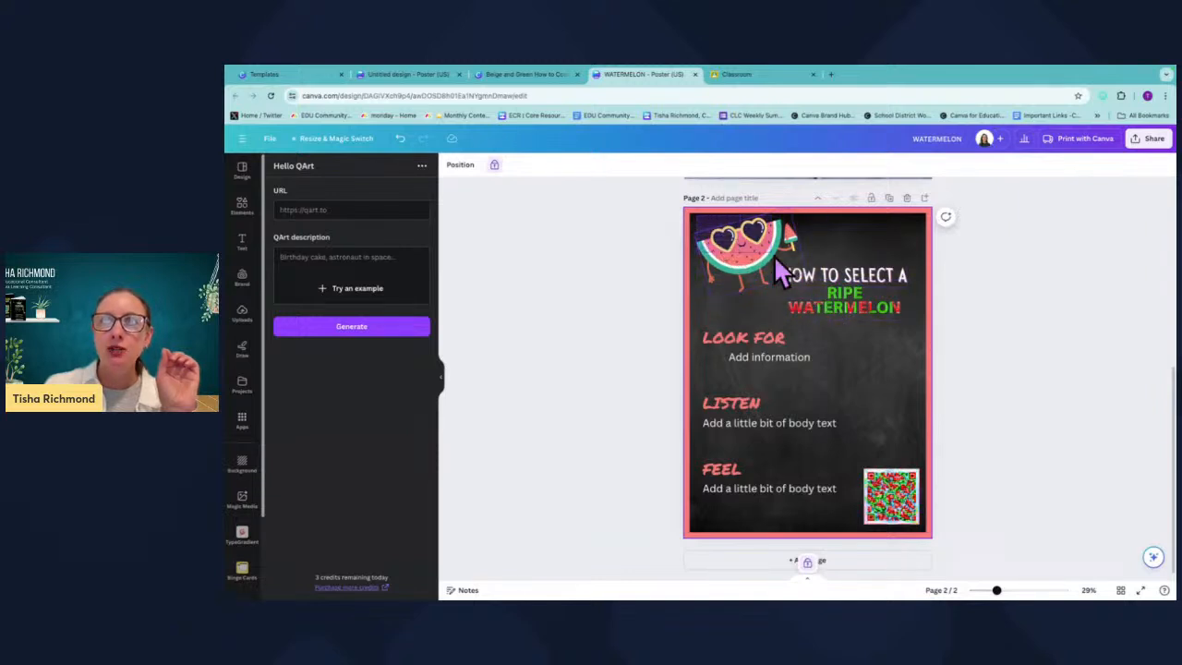
Resize the watermelon and heading group slightly smaller from its corner handle.
click(920, 327)
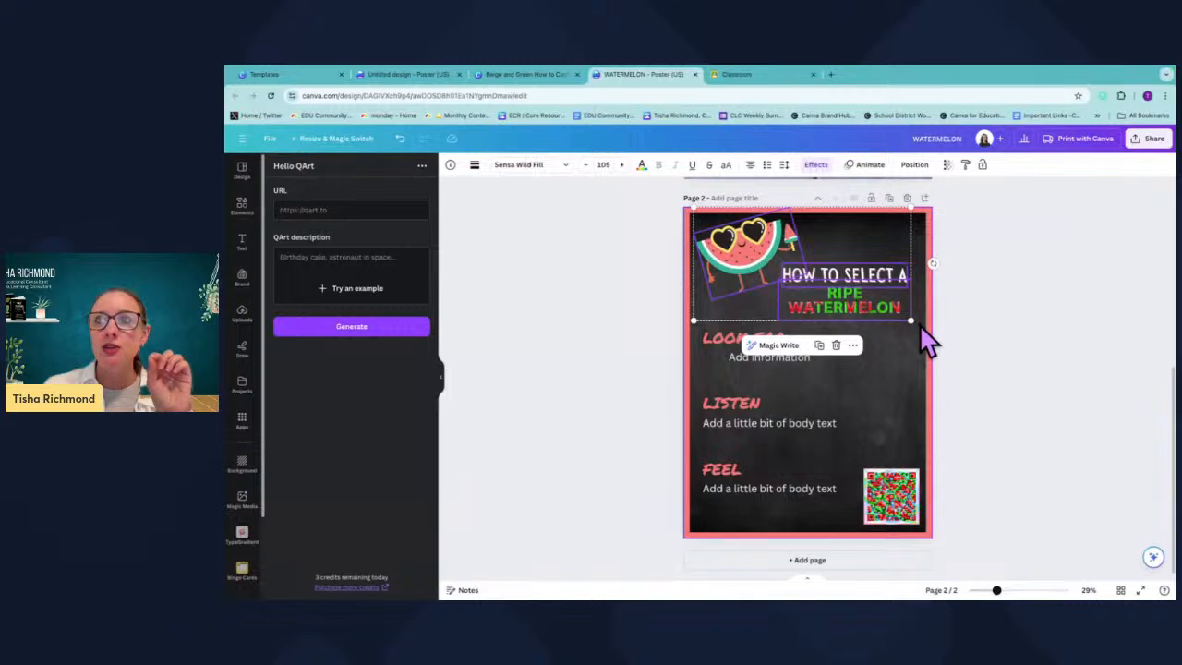
drag(909, 319, 843, 290)
click(901, 392)
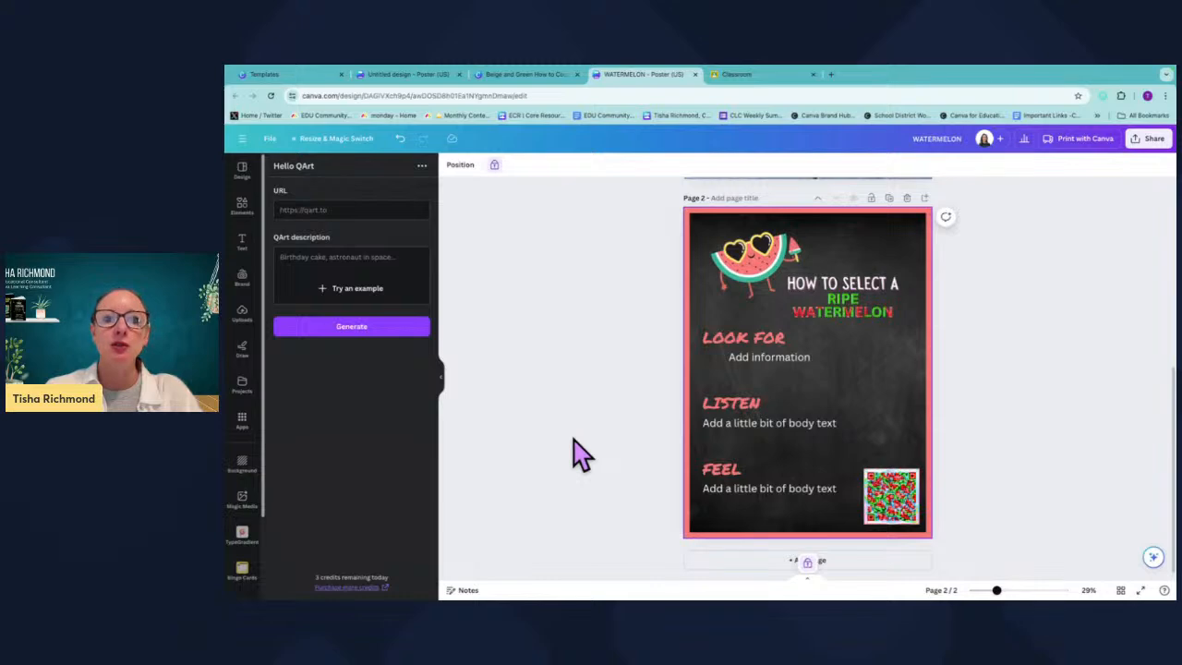
key(ctrl+Right)
key(ctrl+Left)
key(ctrl+Left)
key(ctrl+Right)
key(ctrl+Right)
key(ctrl+Left)
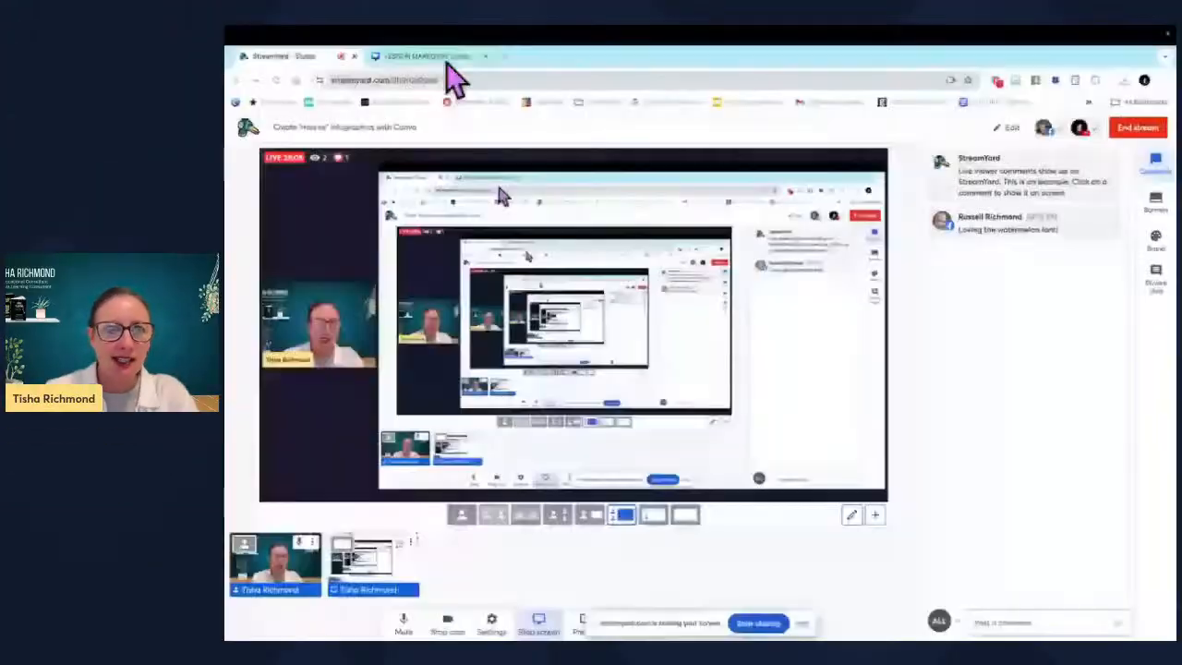
click(443, 57)
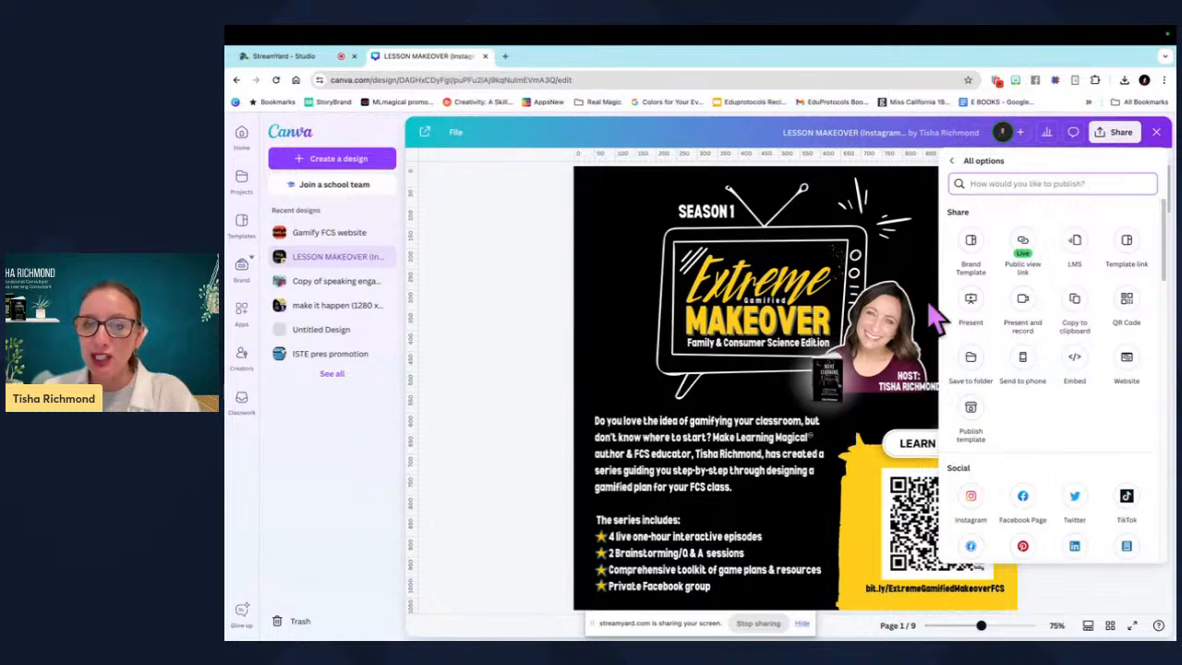
click(494, 284)
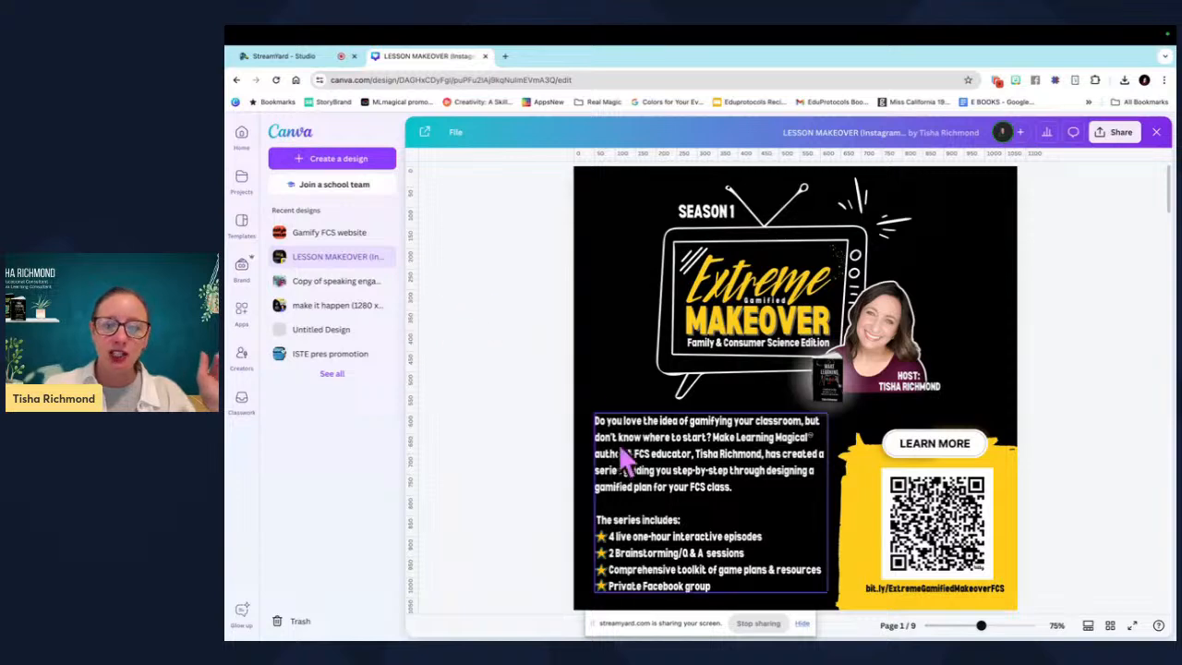
click(741, 623)
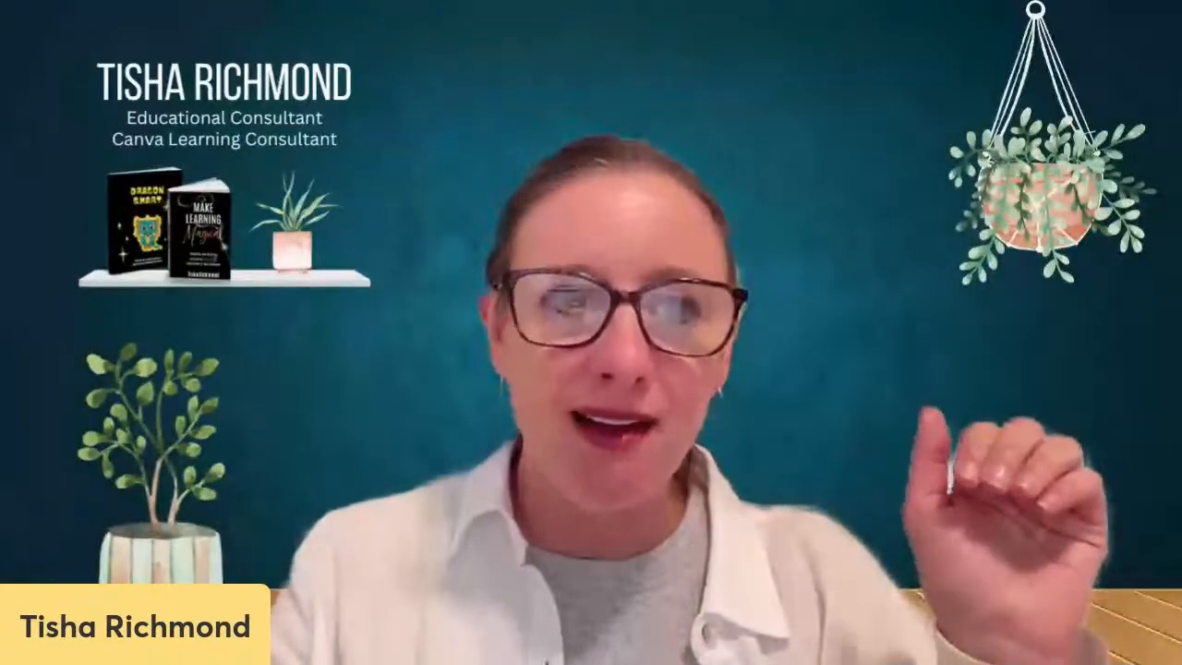